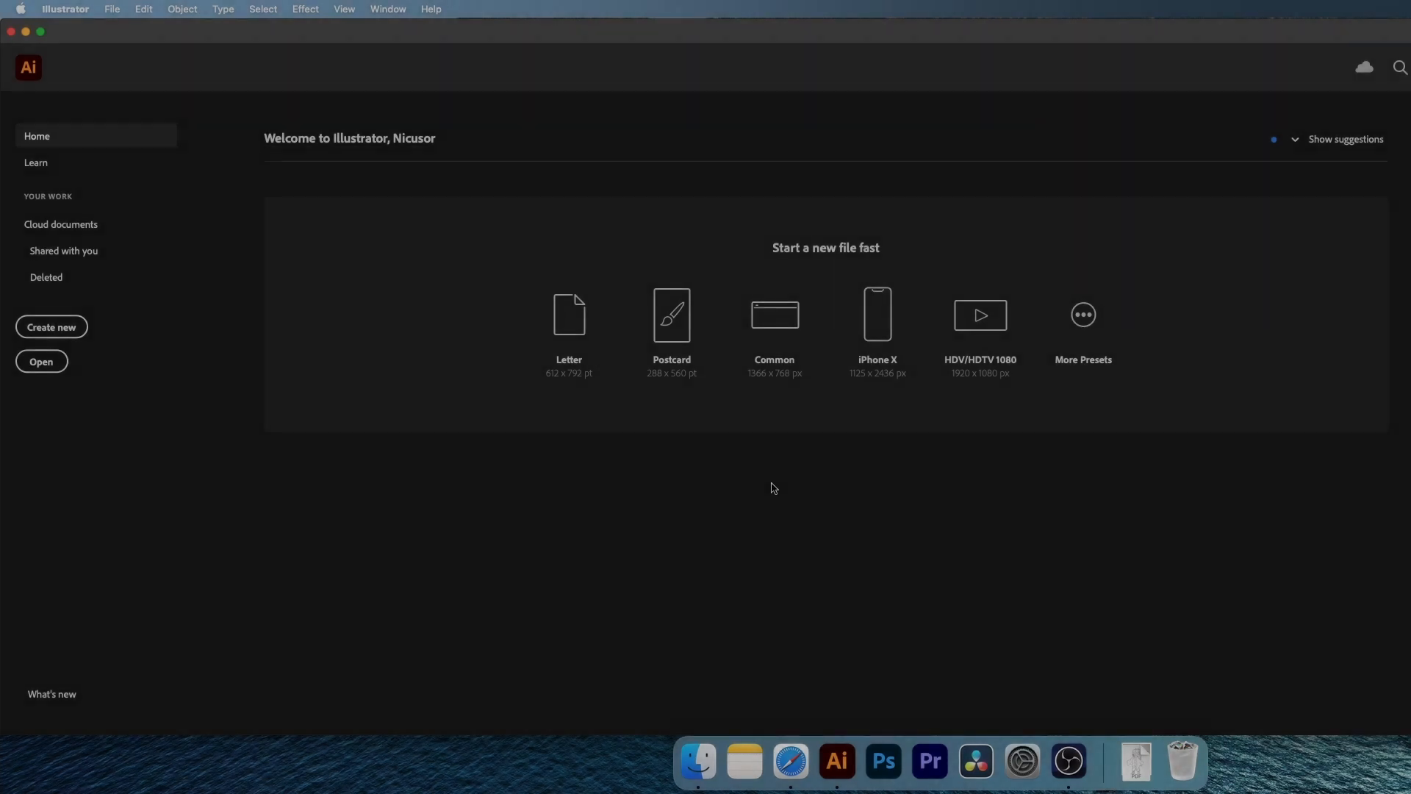
Create a new 840 x 600 px RGB document named Pokeball
left_click(63, 331)
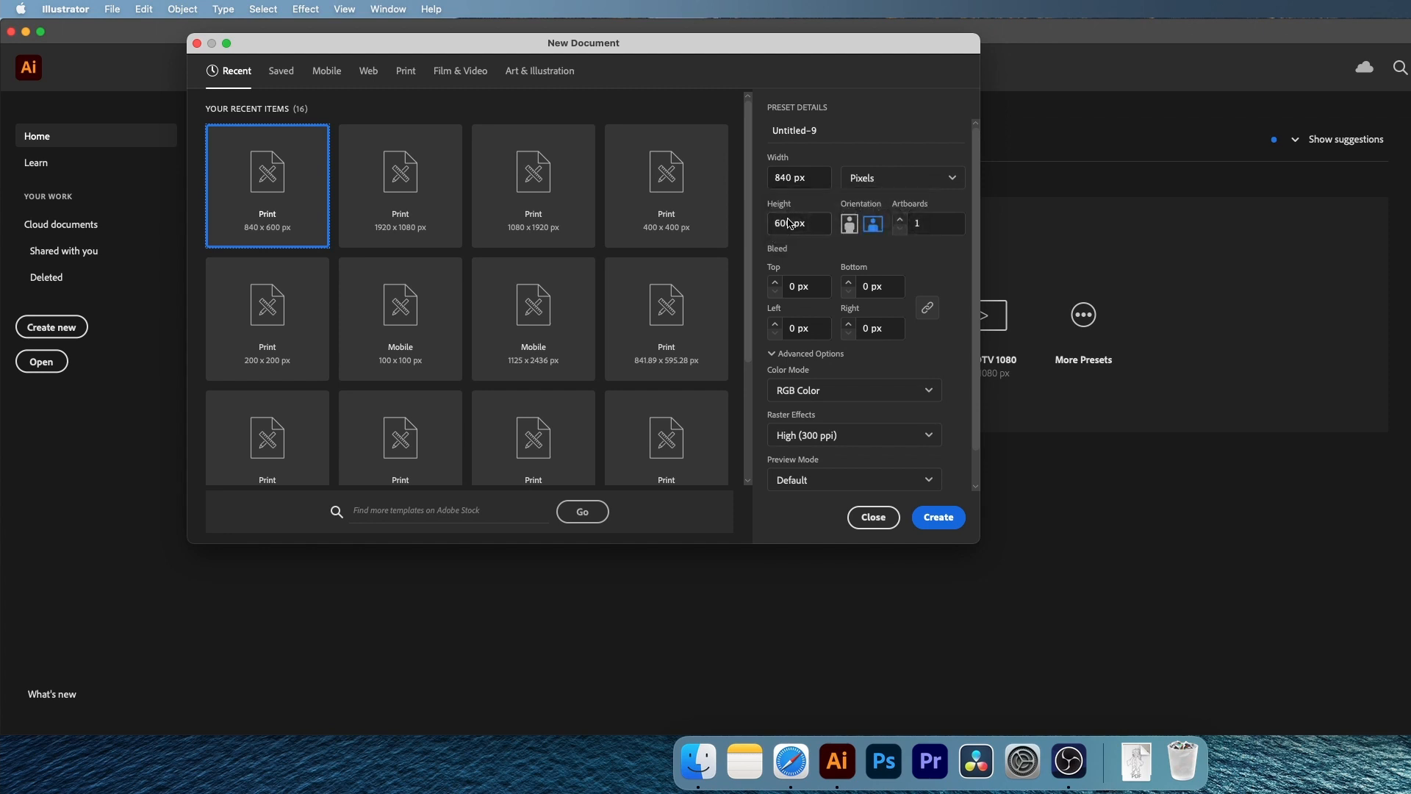
left_click_drag(832, 130, 755, 131)
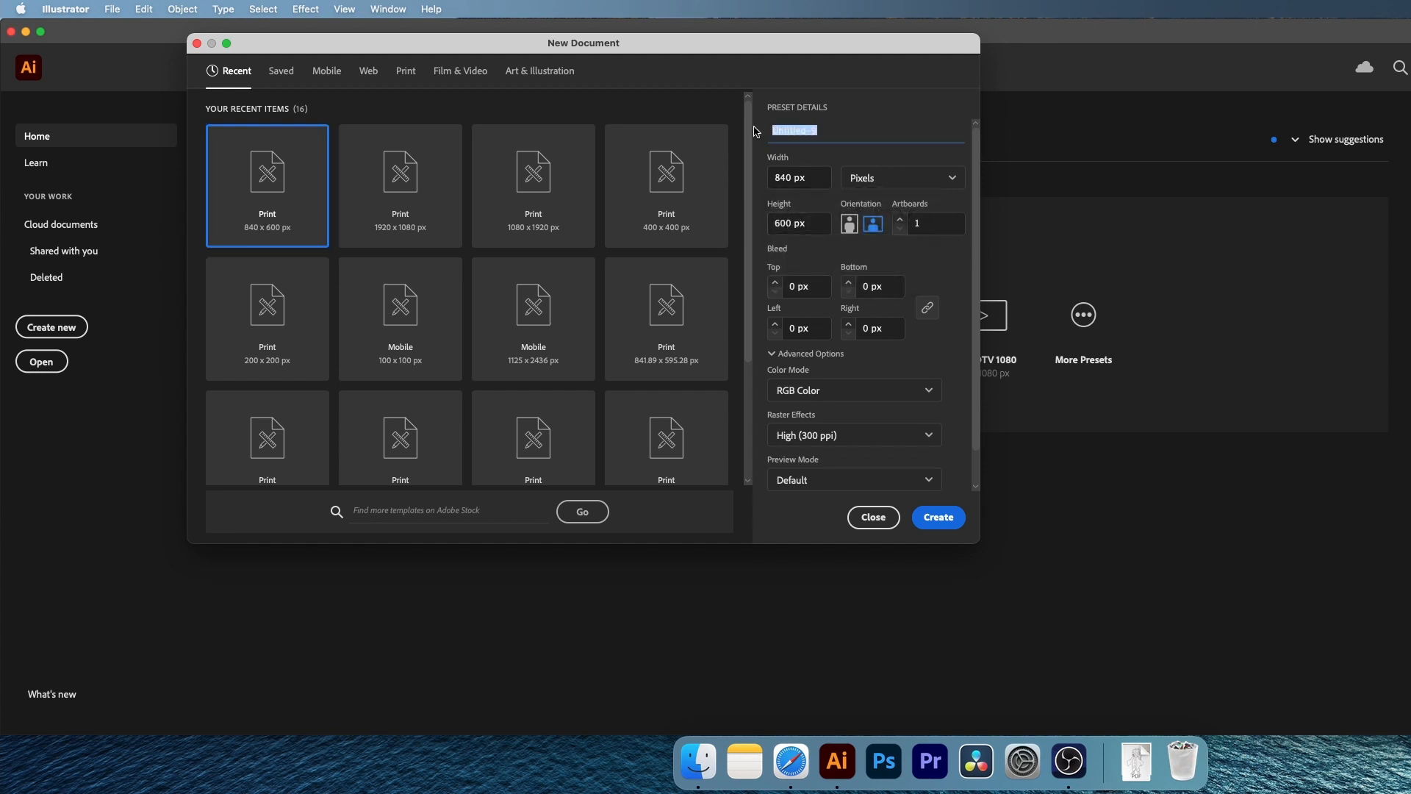
type("Pokeball")
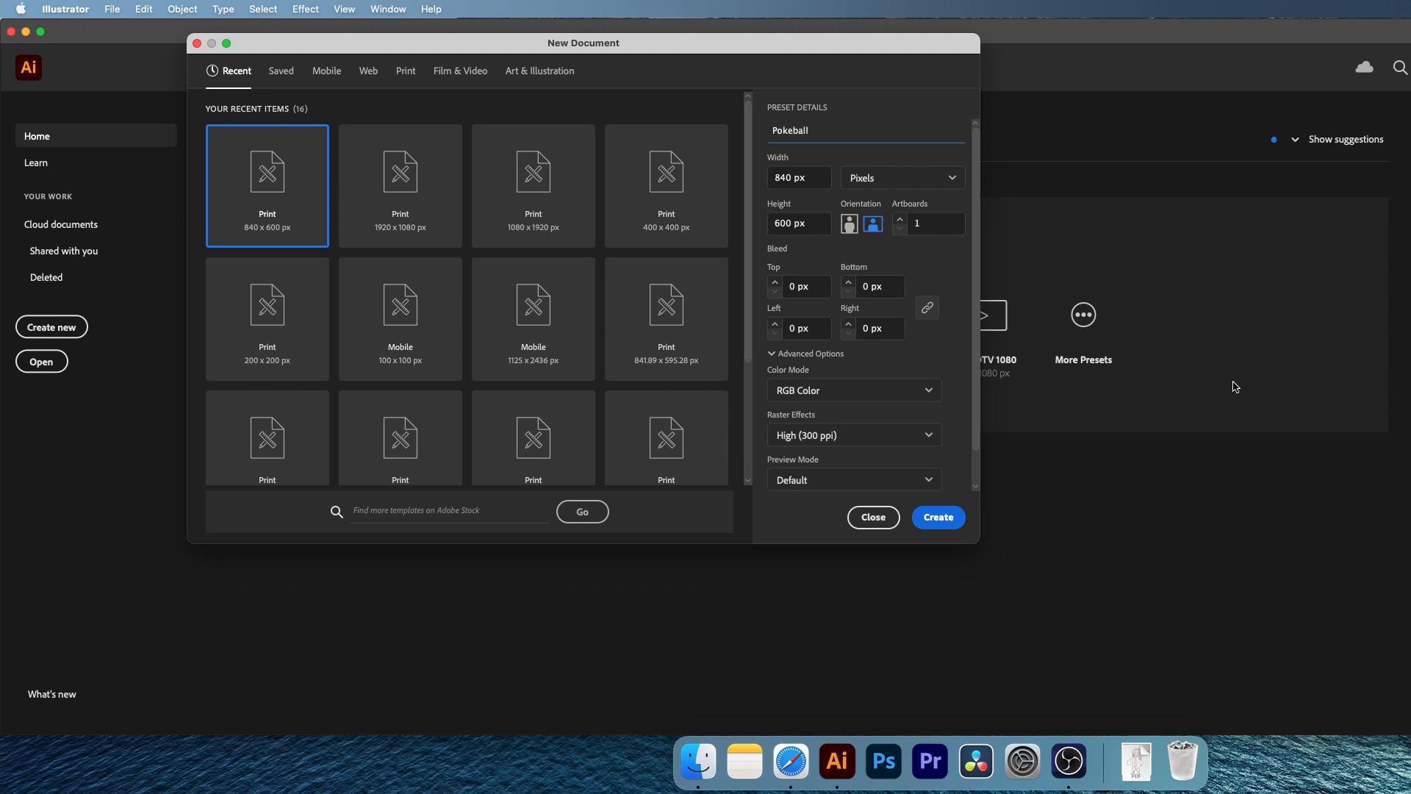
key("Return")
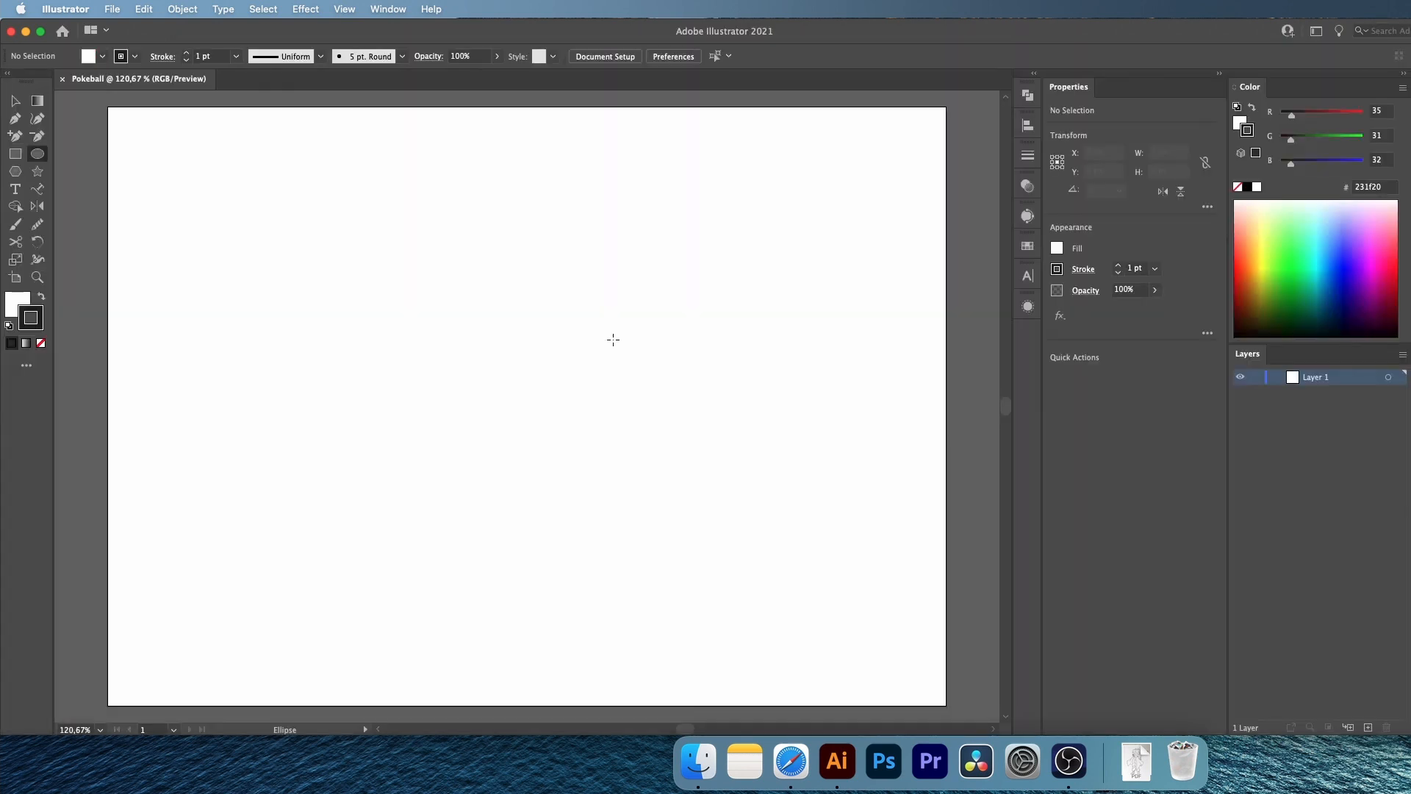
Set up the Ellipse tool with no fill and a black 10 pt stroke
left_click(37, 154)
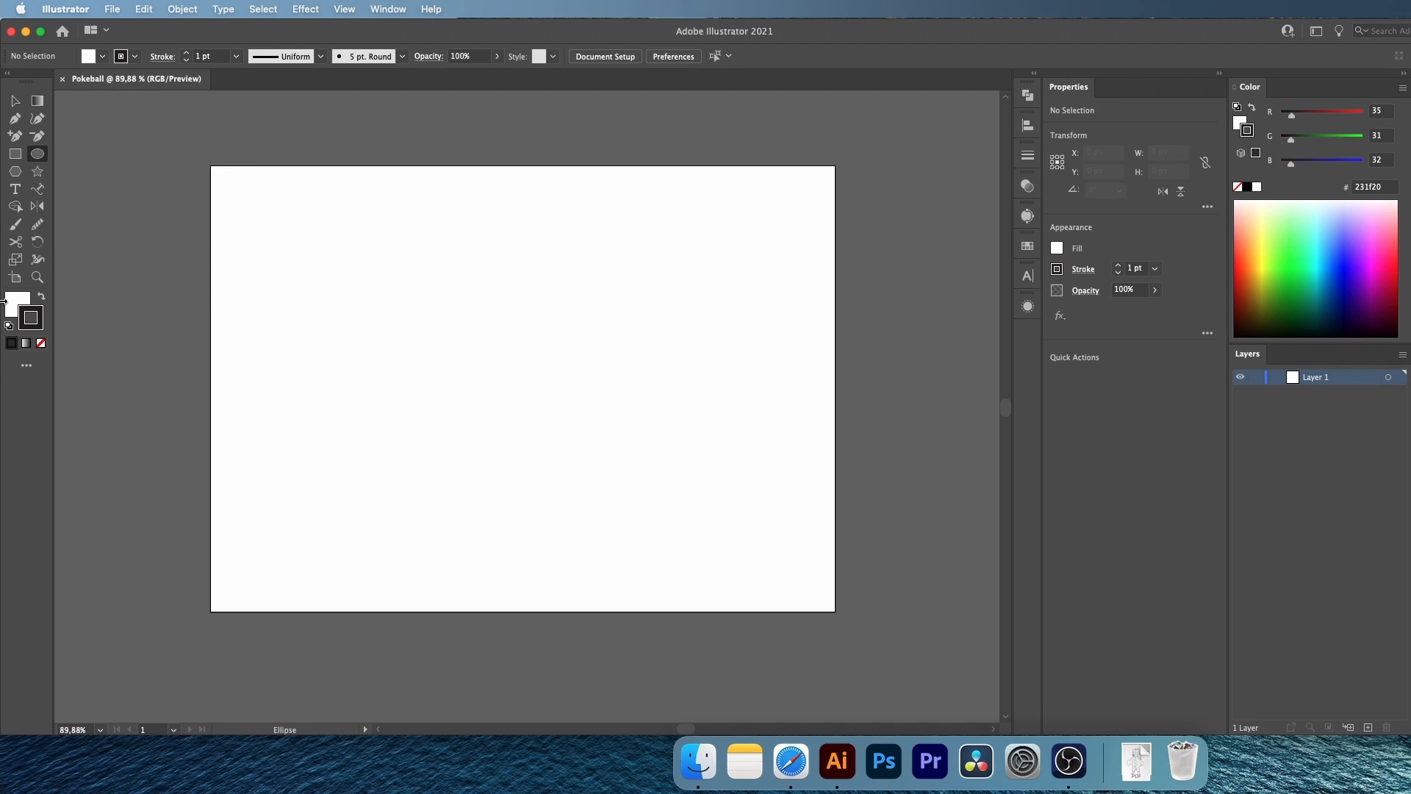
left_click(40, 342)
left_click(37, 323)
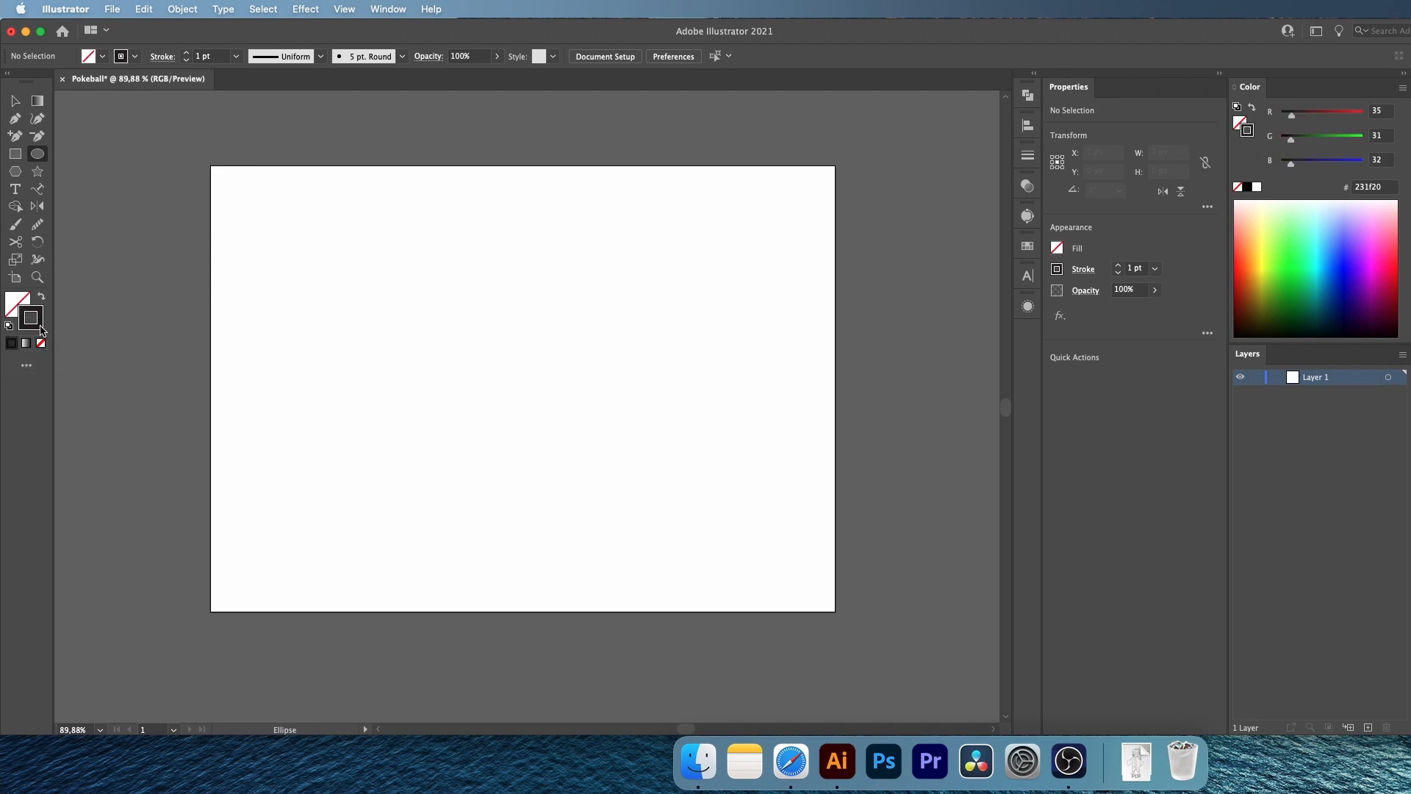
left_click(1247, 187)
left_click(1125, 269)
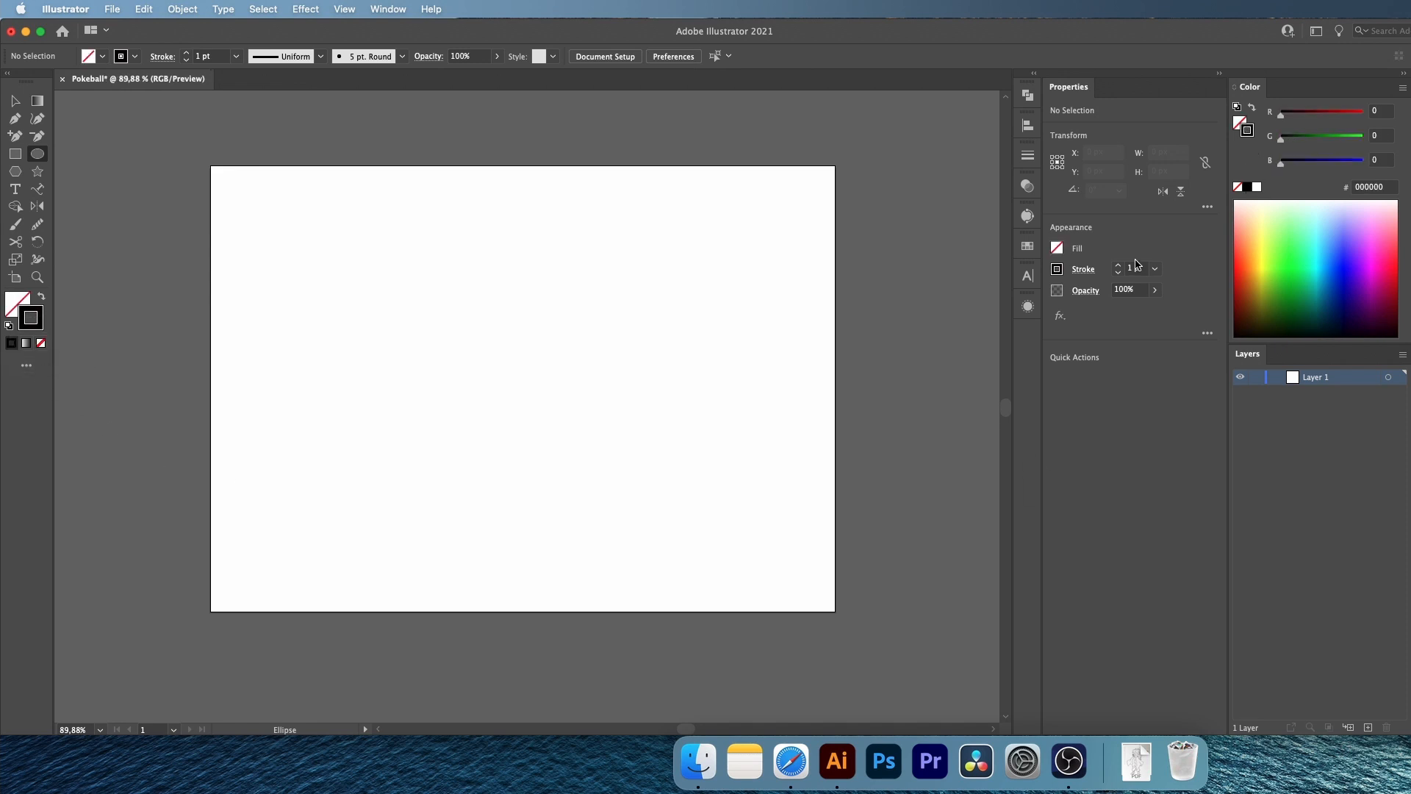
type("10")
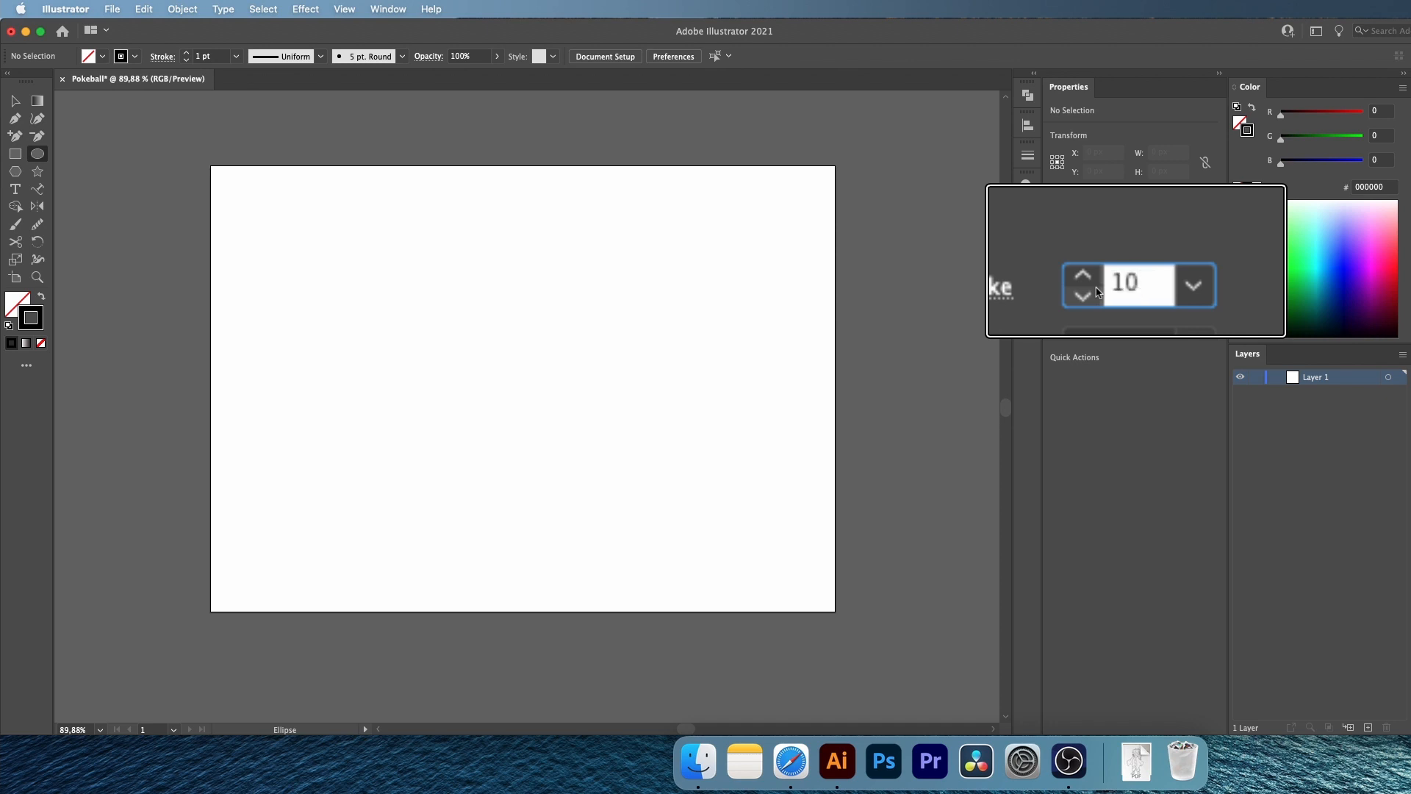
key("Return")
left_click(1083, 269)
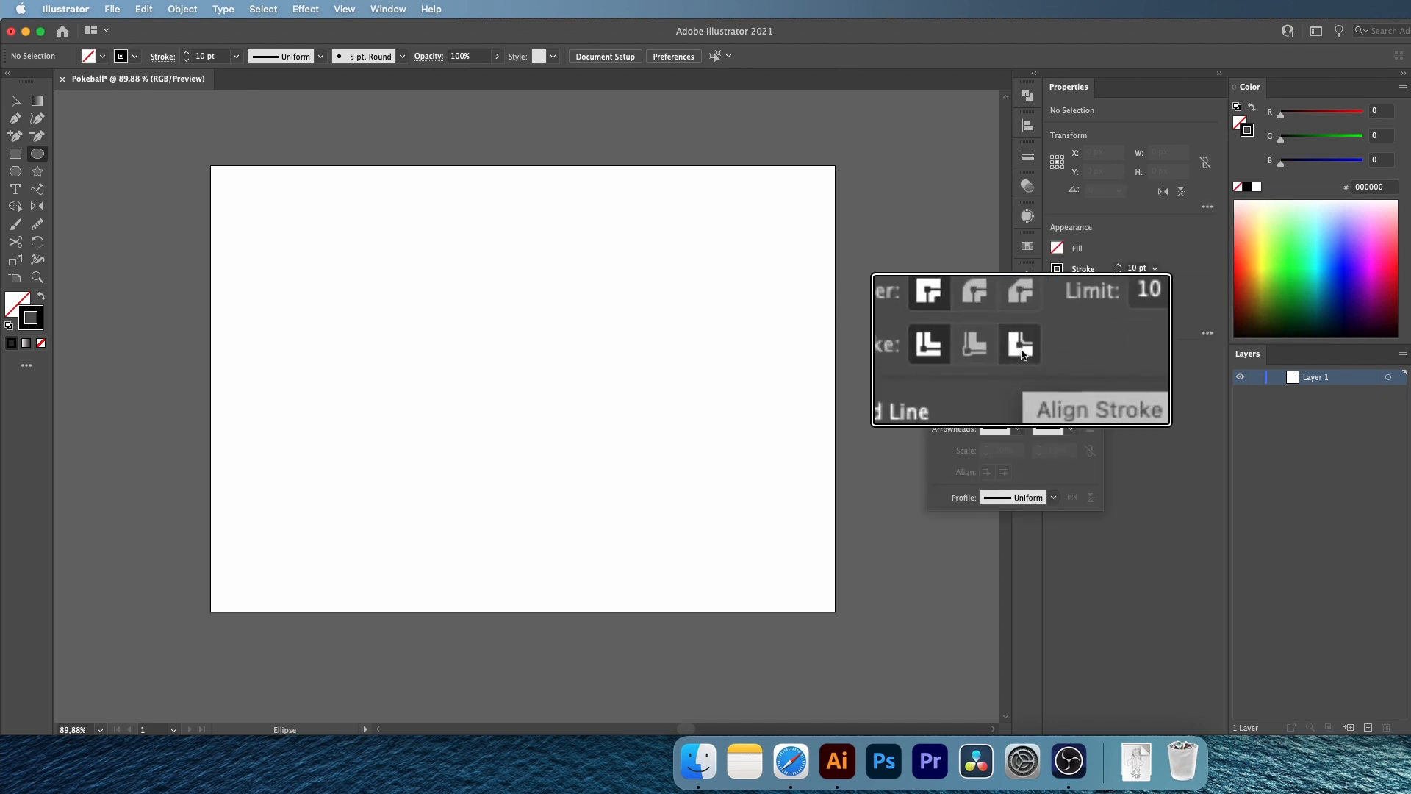
Draw a circle 90 px wide and 90 px high on the artboard and deselect it
left_click(495, 287)
type("90")
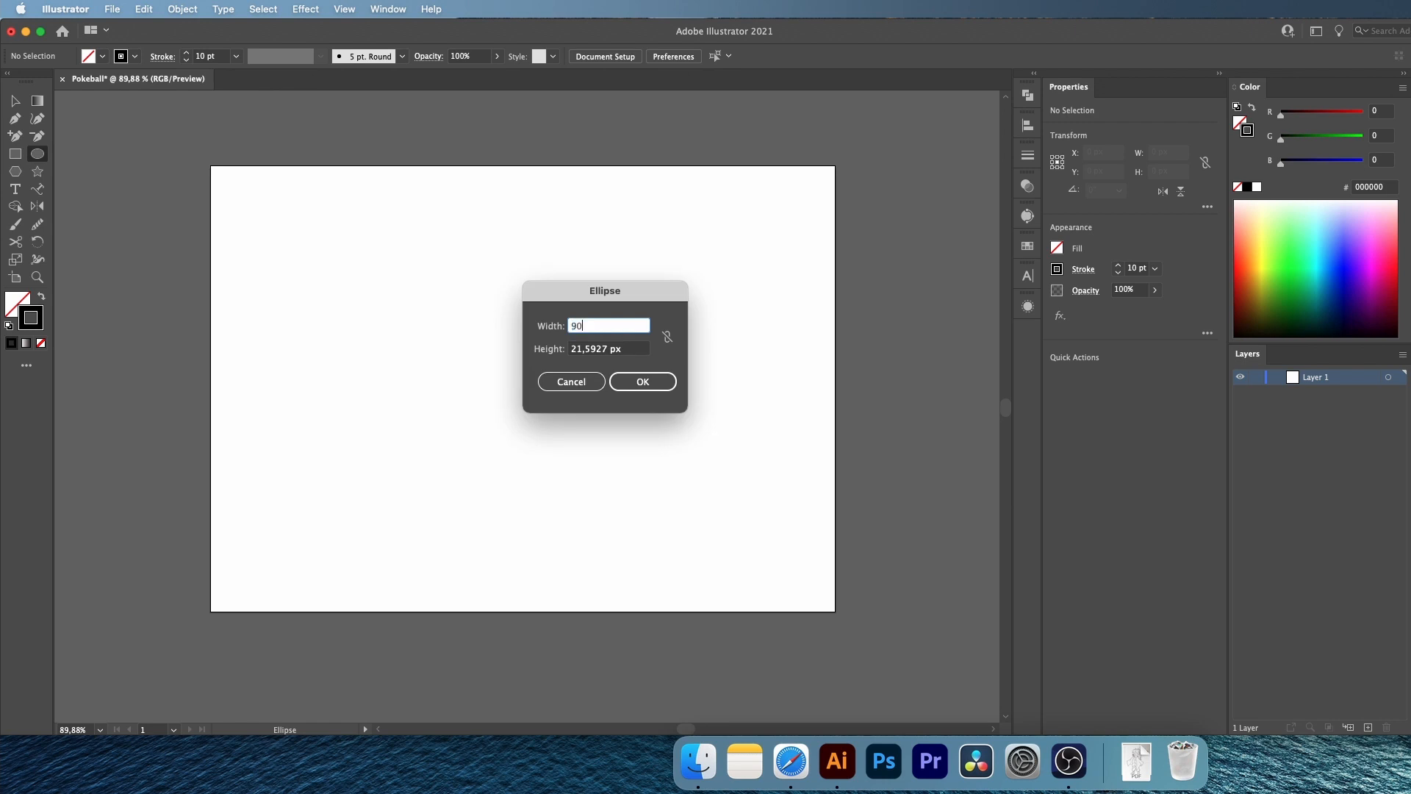
key("Tab")
type("90")
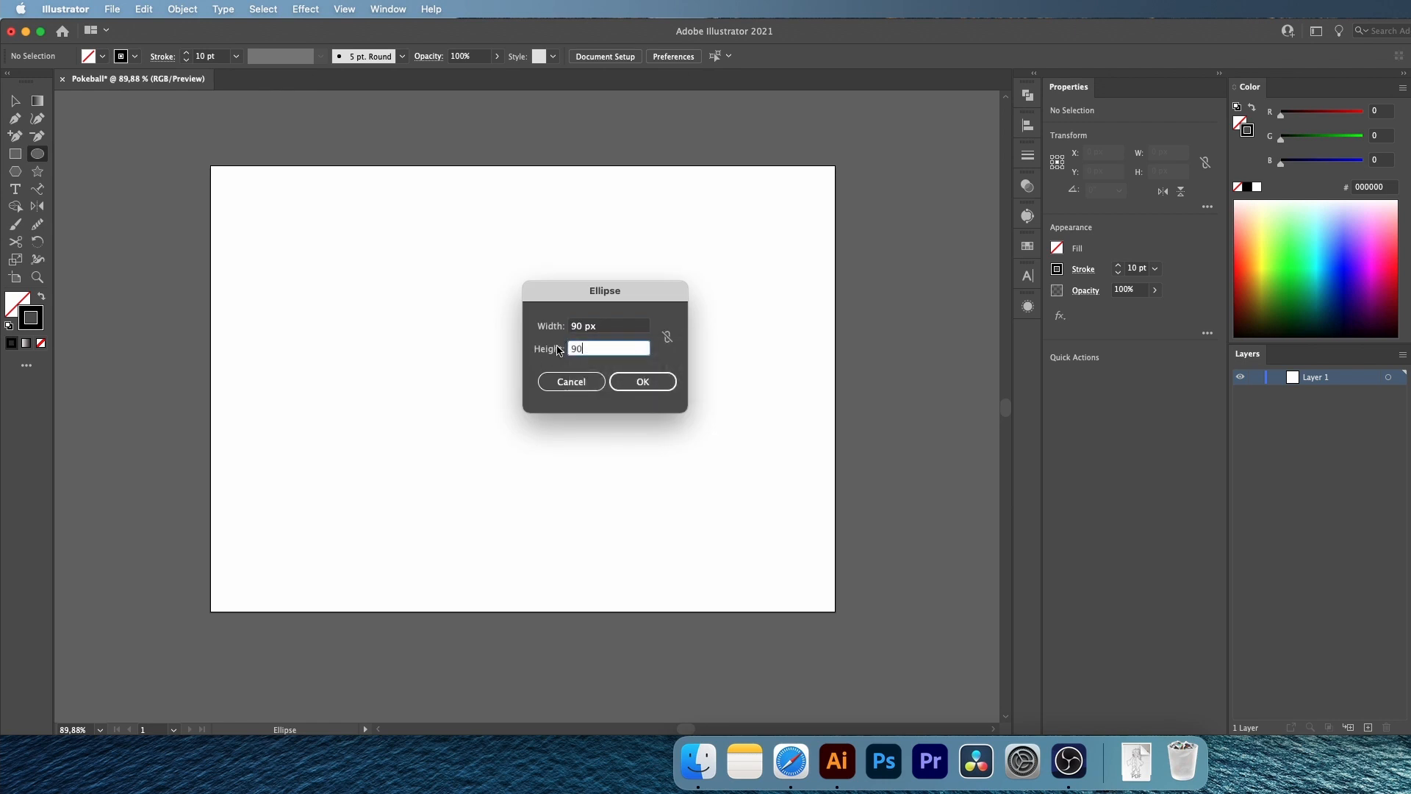
key("Return")
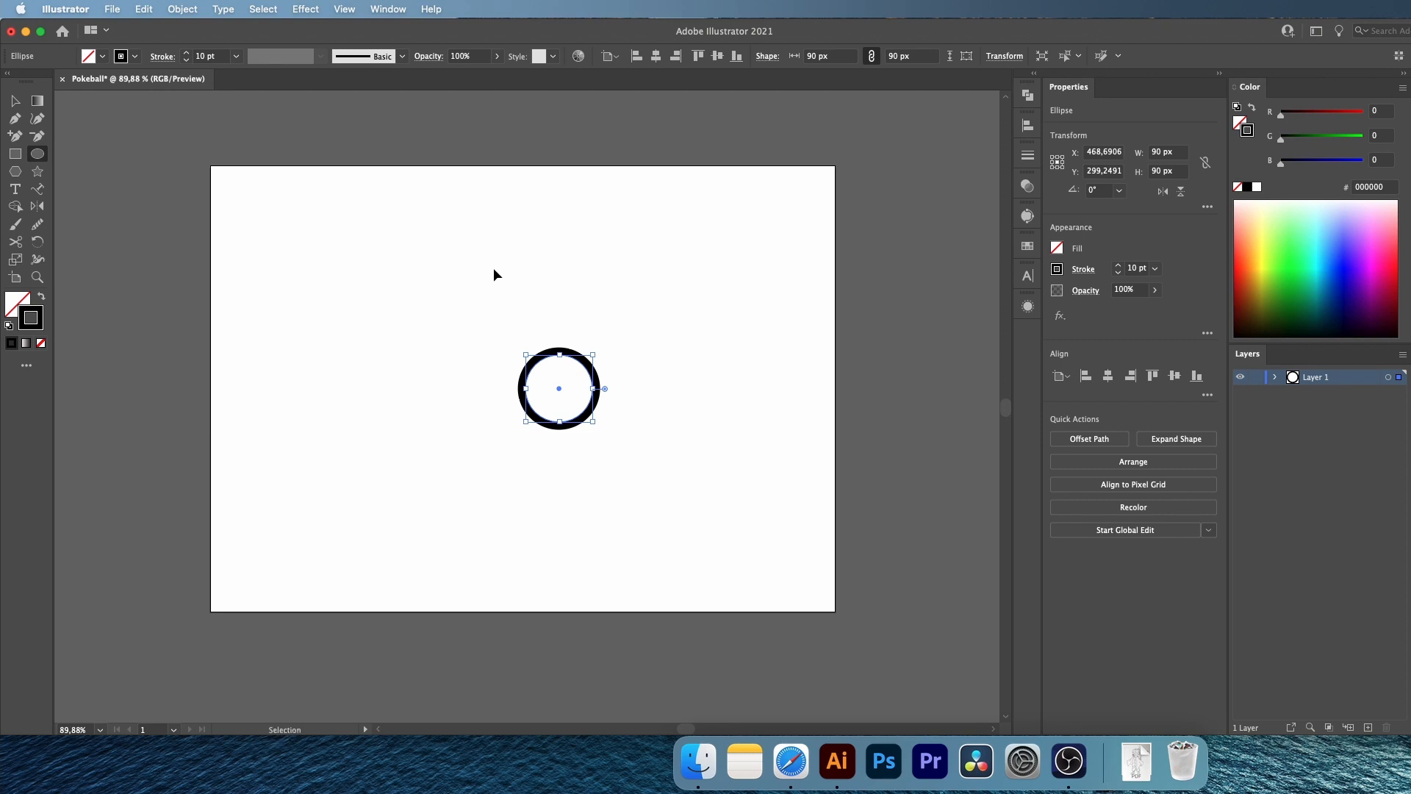
left_click(494, 275)
Add a second circle of 150 x 150 px with a 20 pt stroke and deselect it
left_click(1132, 268)
type("2")
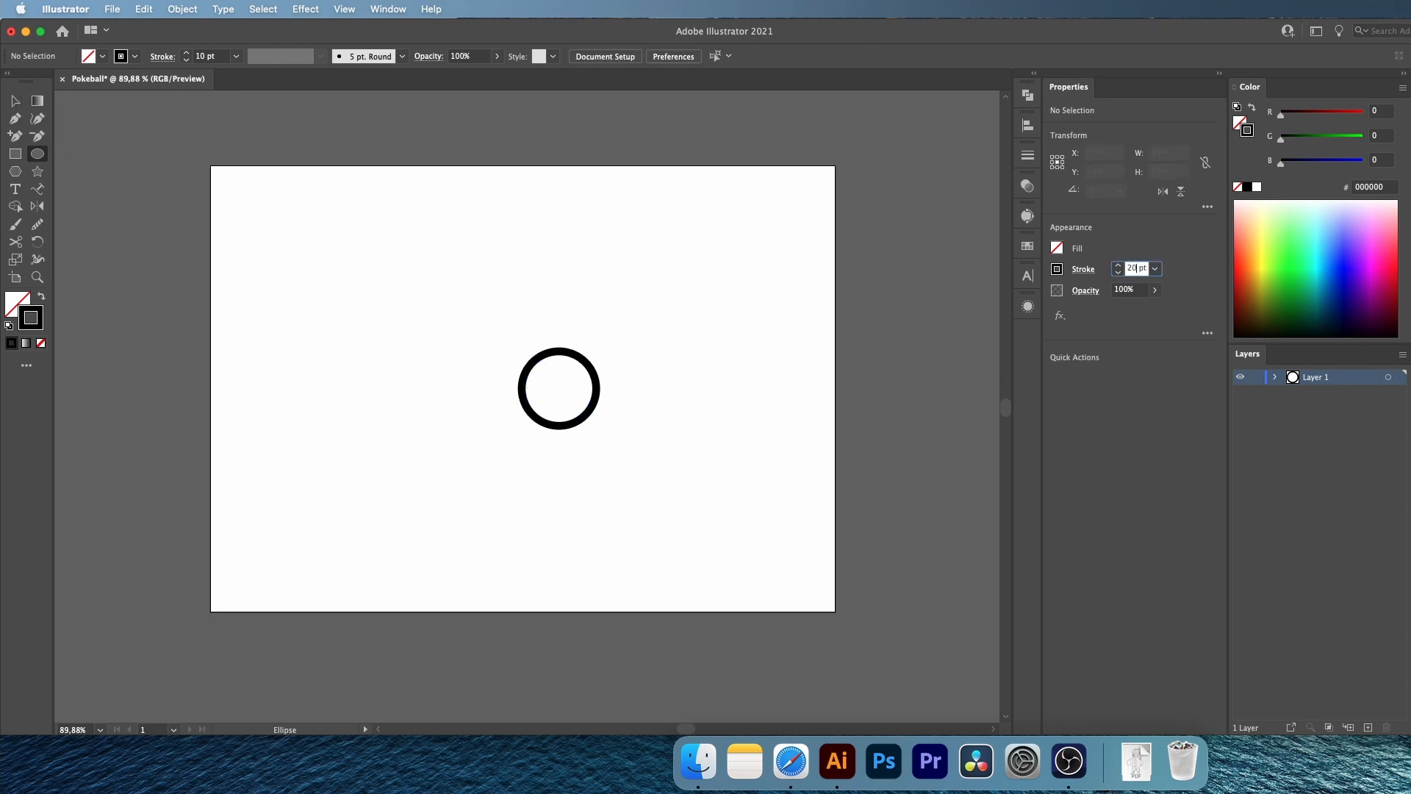
key("Return")
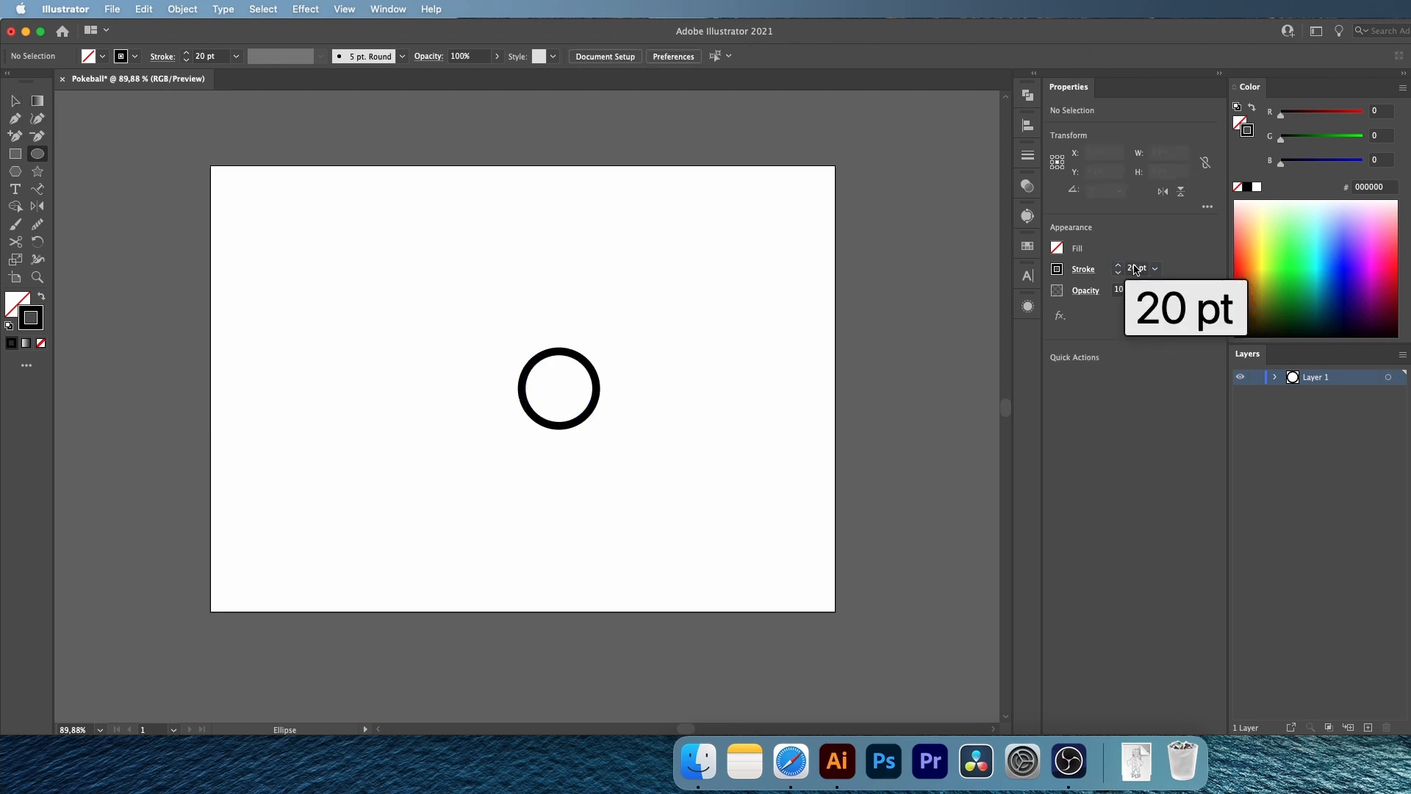
left_click(715, 230)
type("150")
left_click(553, 353)
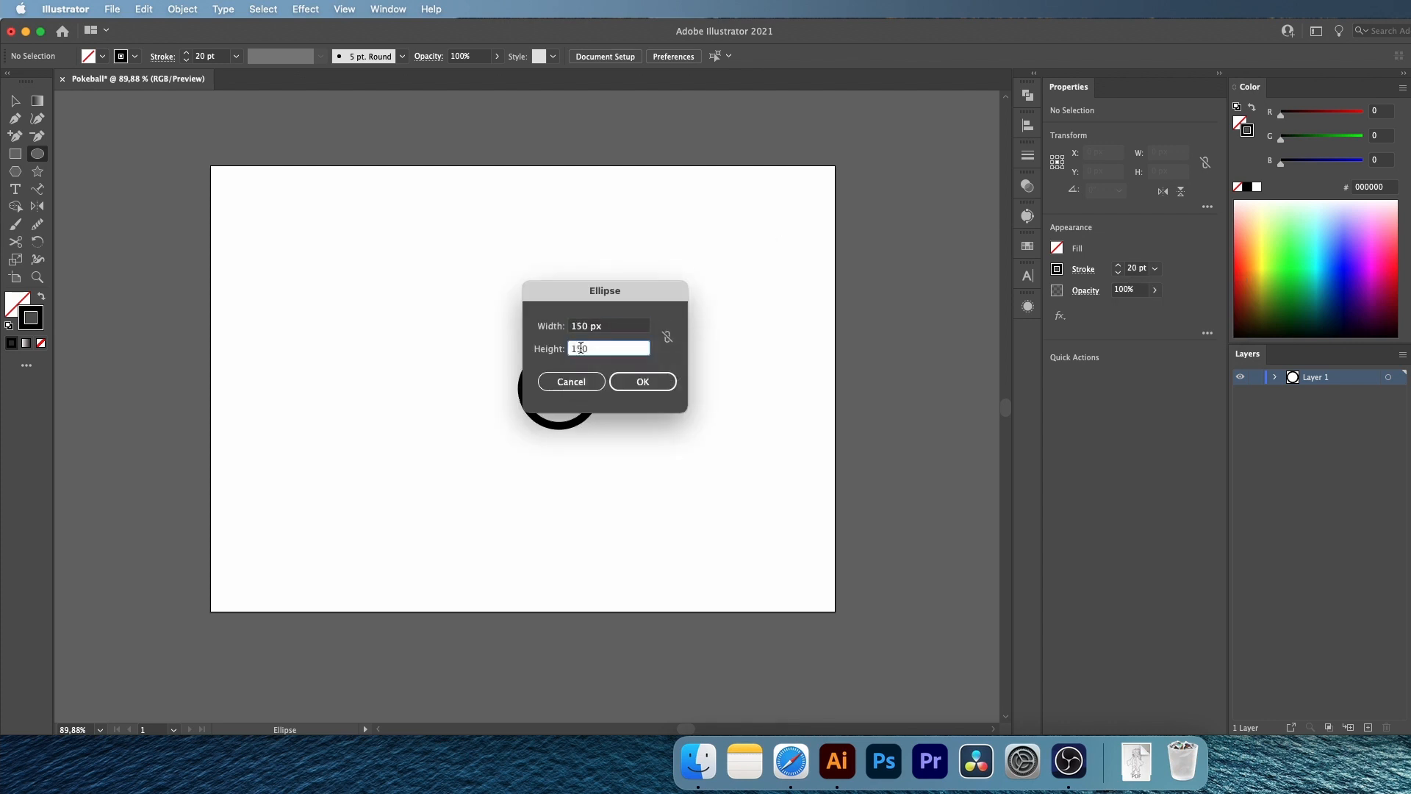
type("150")
left_click(644, 383)
key("super+shift+a")
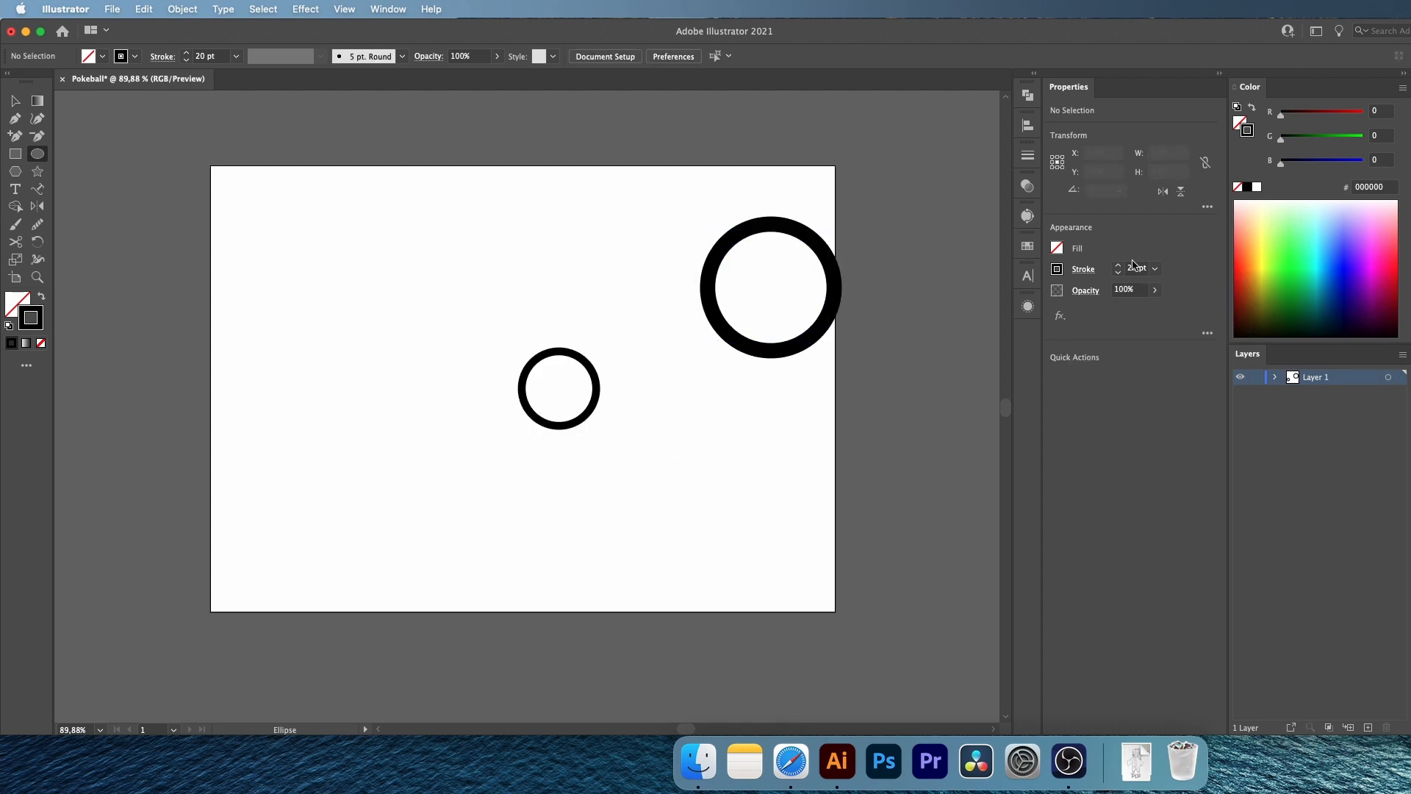
Add a third circle of 500 x 500 px with a 40 pt stroke
left_click_drag(1138, 268, 1112, 236)
key("Return")
left_click(598, 239)
type("500")
key("Tab")
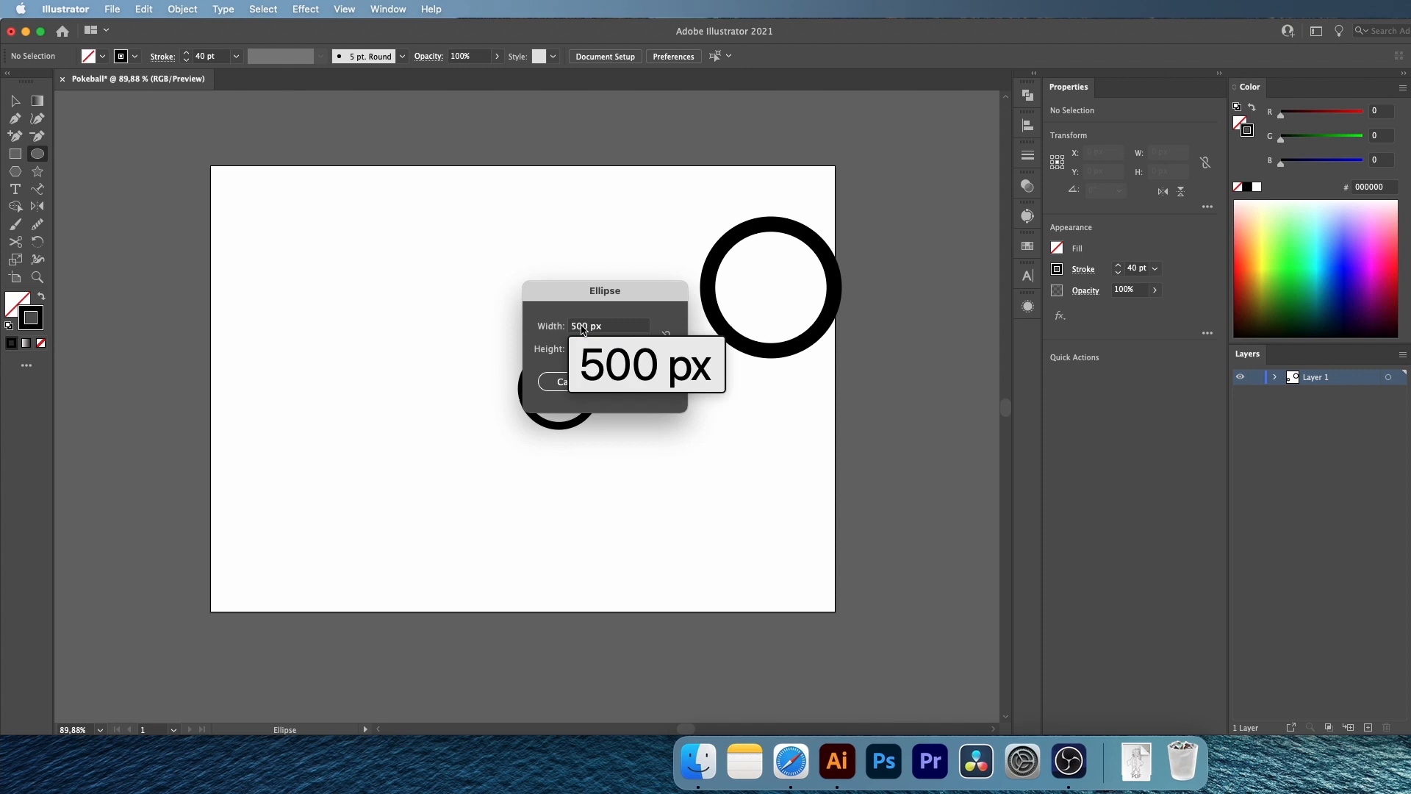
type("500")
key("Return")
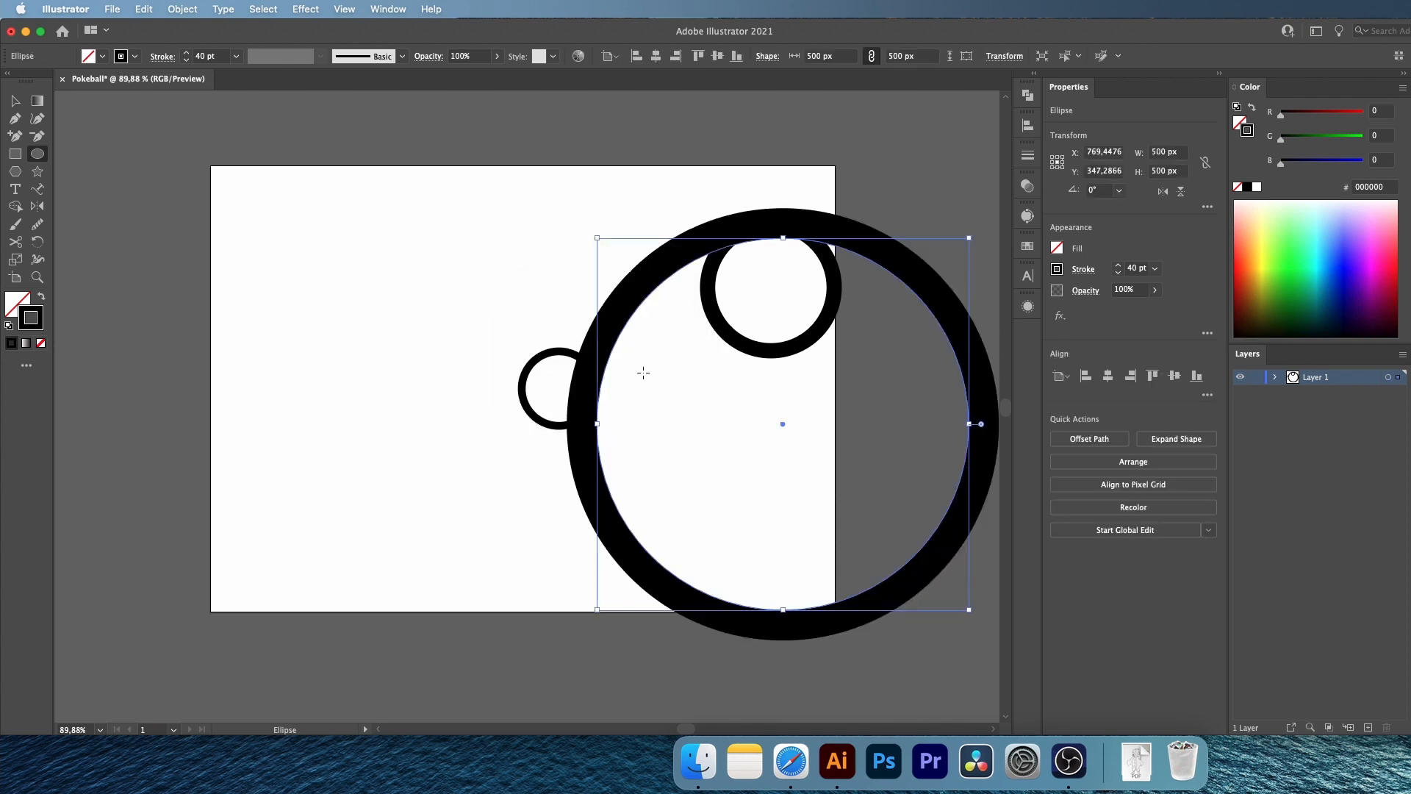
Align the three circles concentrically, horizontally and vertically, and move them to the middle of the artboard
key("v")
left_click_drag(287, 162, 893, 544)
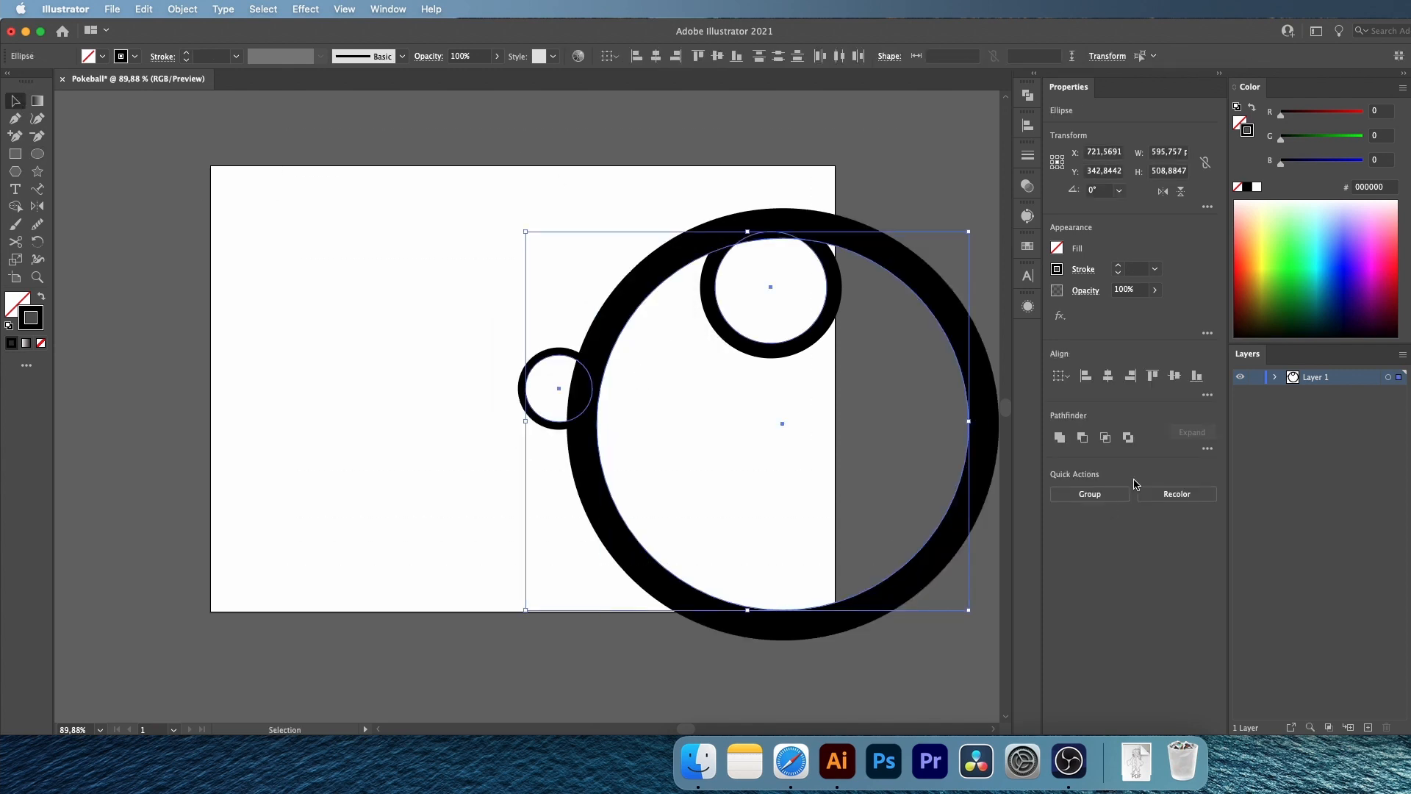
left_click(1105, 374)
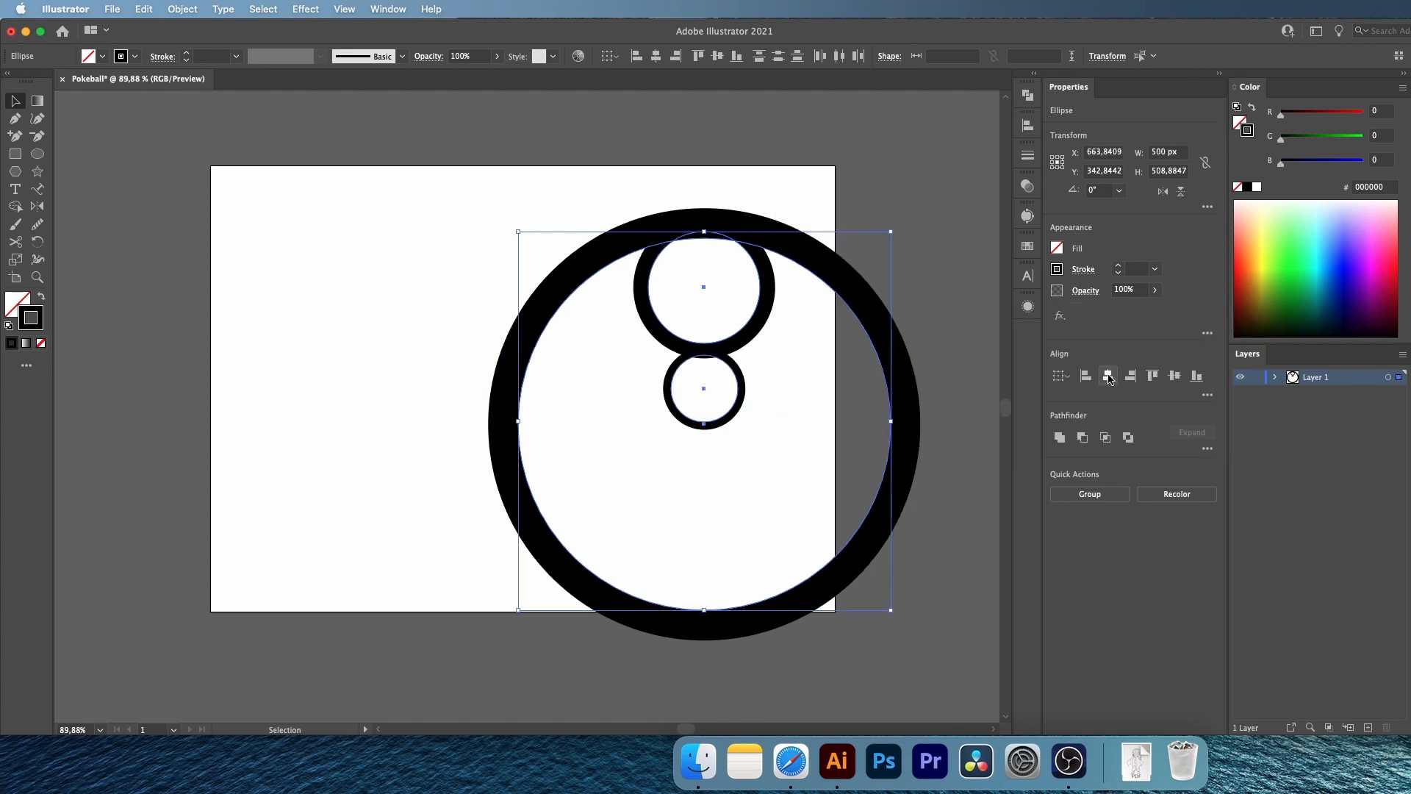
left_click(1175, 377)
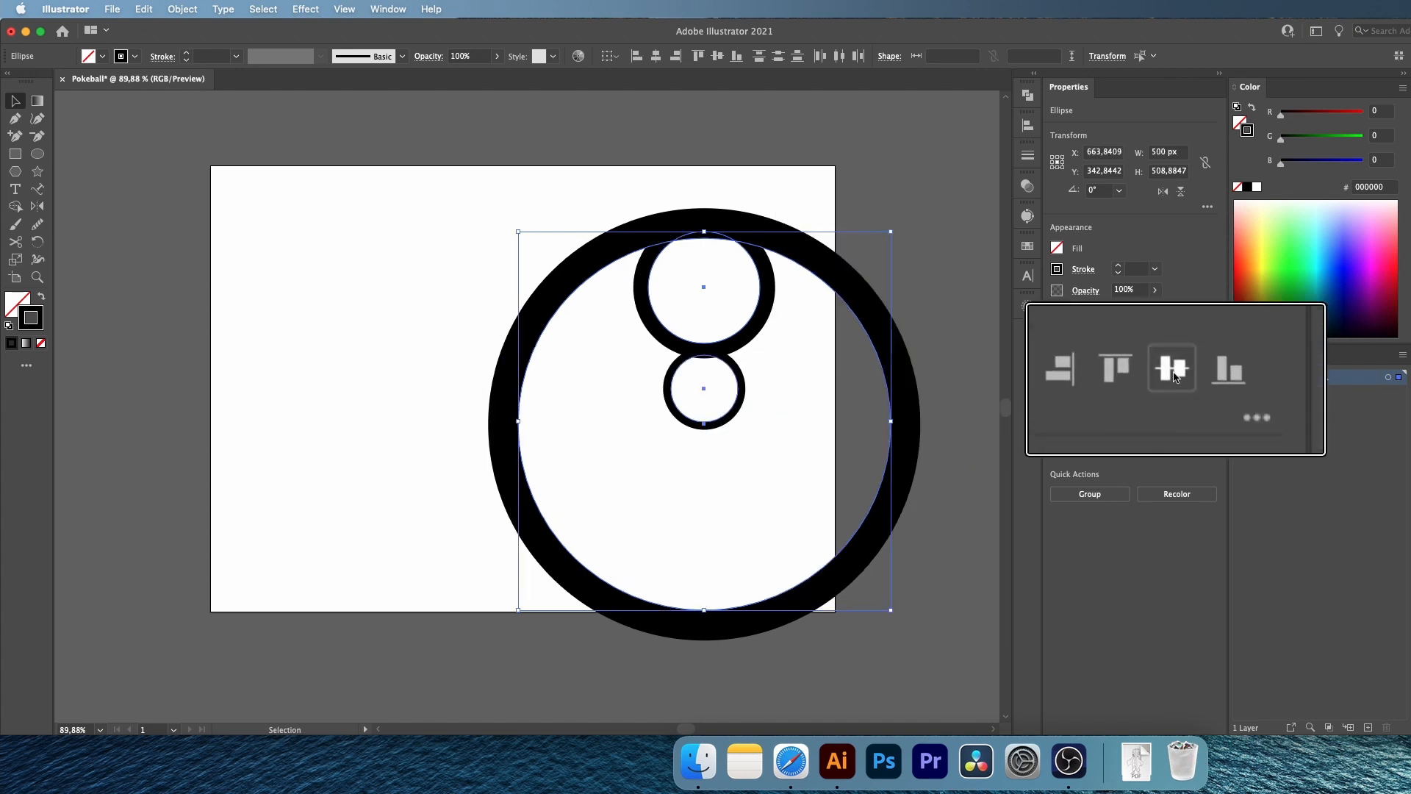
left_click_drag(706, 368, 529, 389)
left_click(238, 274)
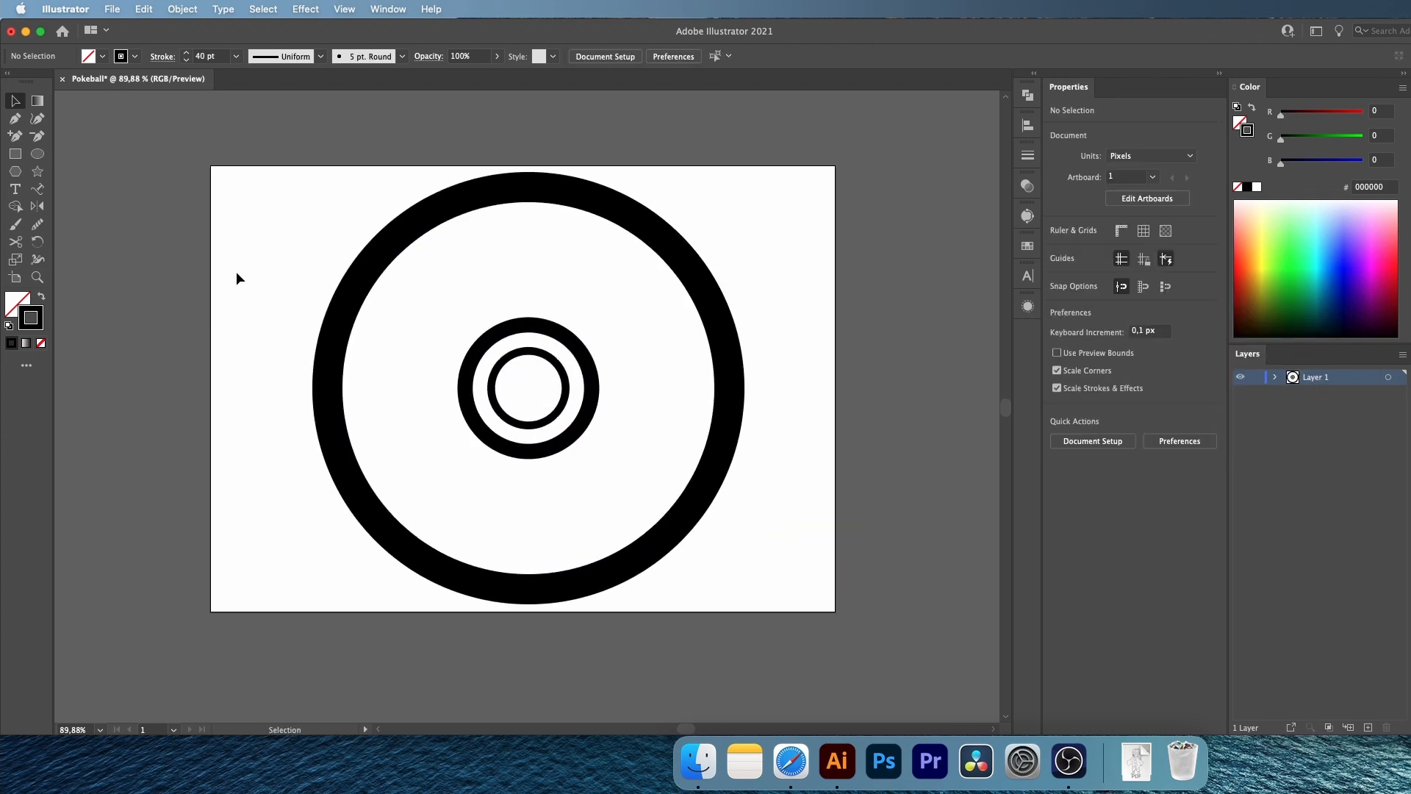
In Outline view, draw a straight horizontal Pen line between the largest circle's left and right anchor points, and return to Preview
left_click(16, 120)
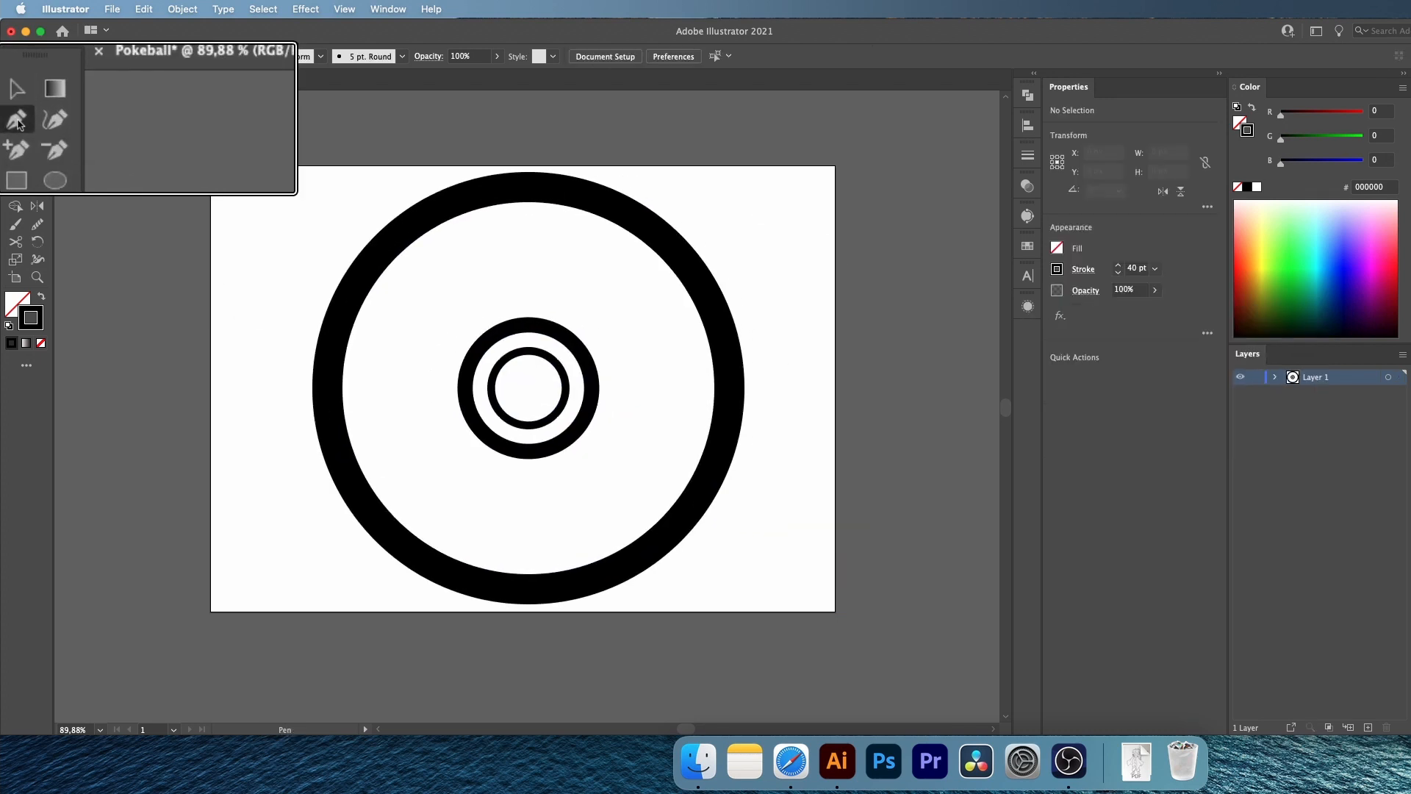
key("super+y")
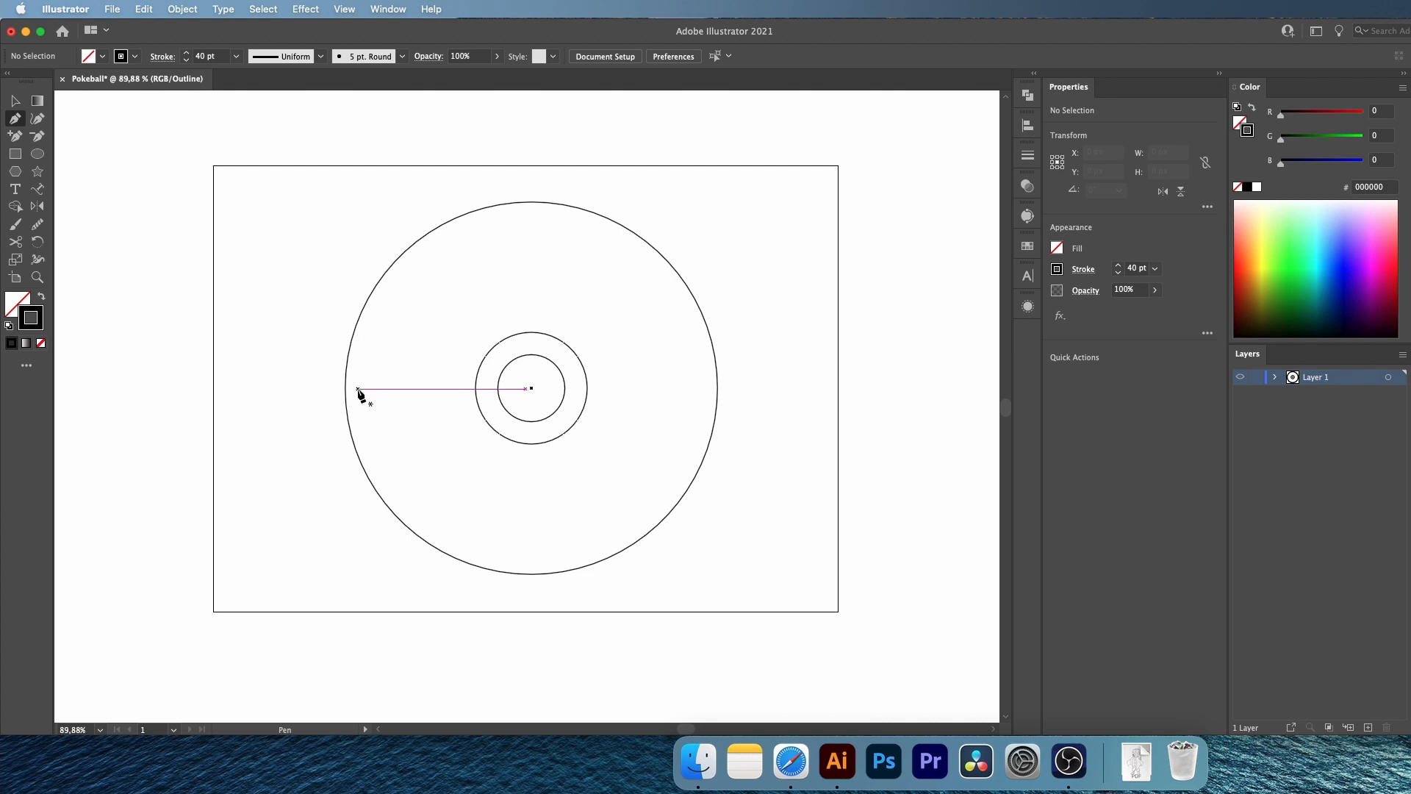
left_click(343, 9)
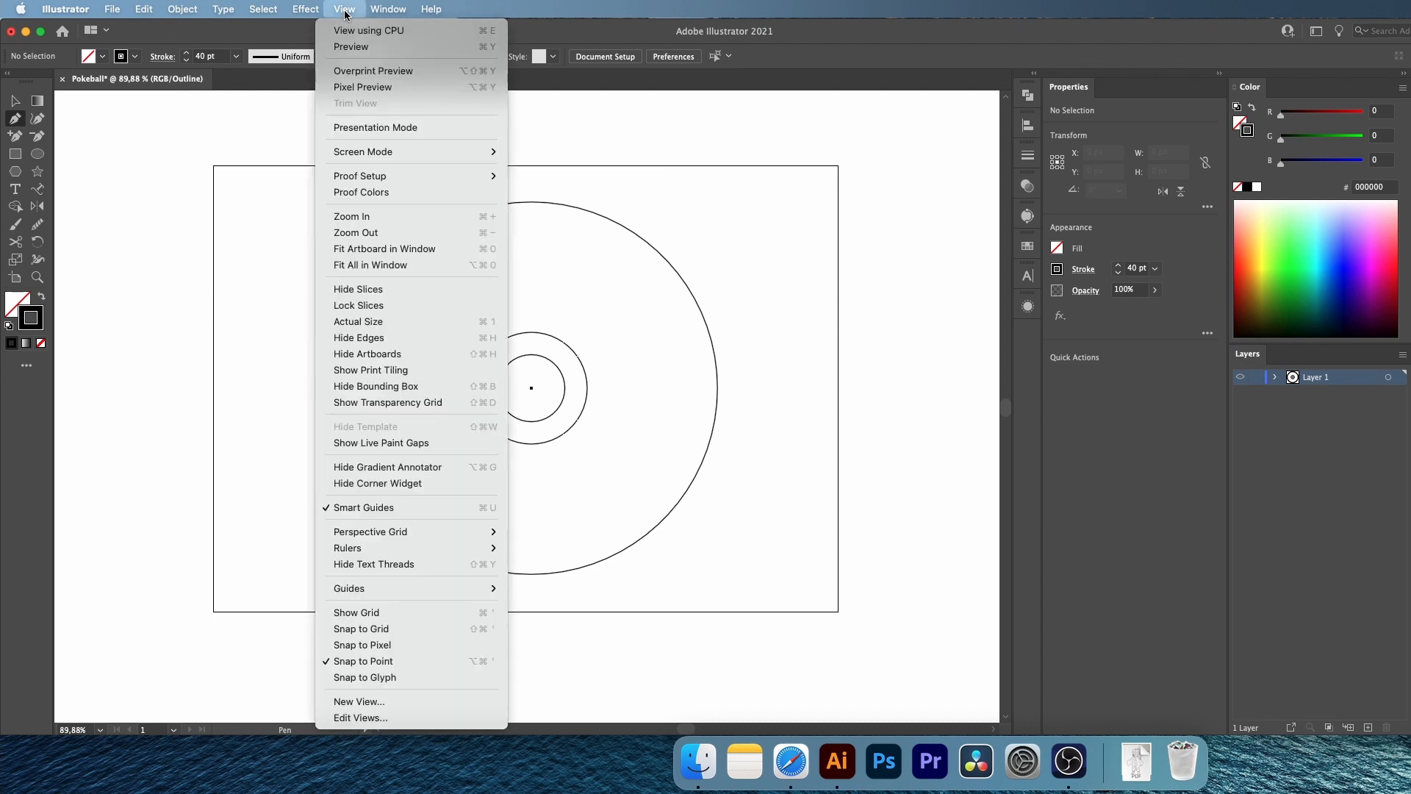
left_click(372, 508)
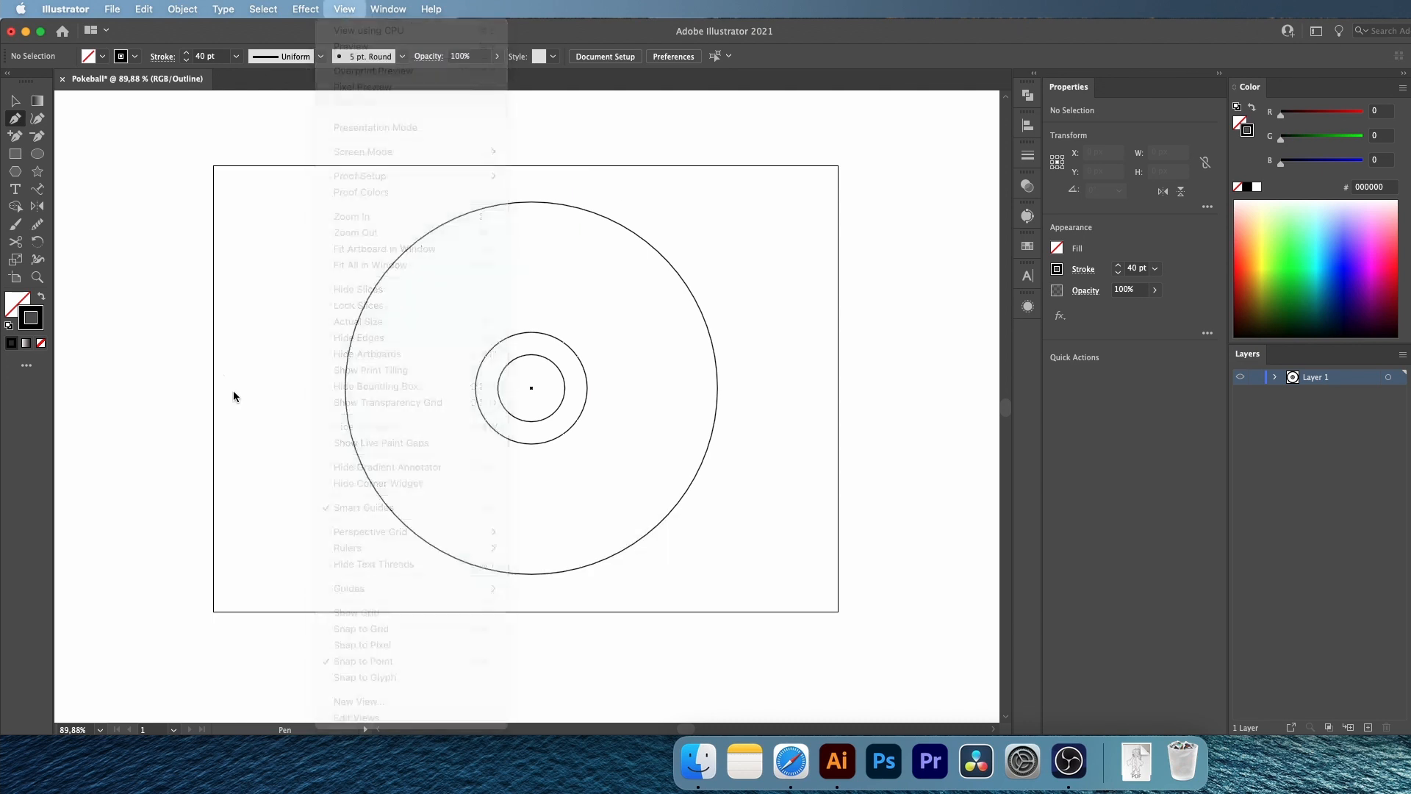
left_click(346, 387)
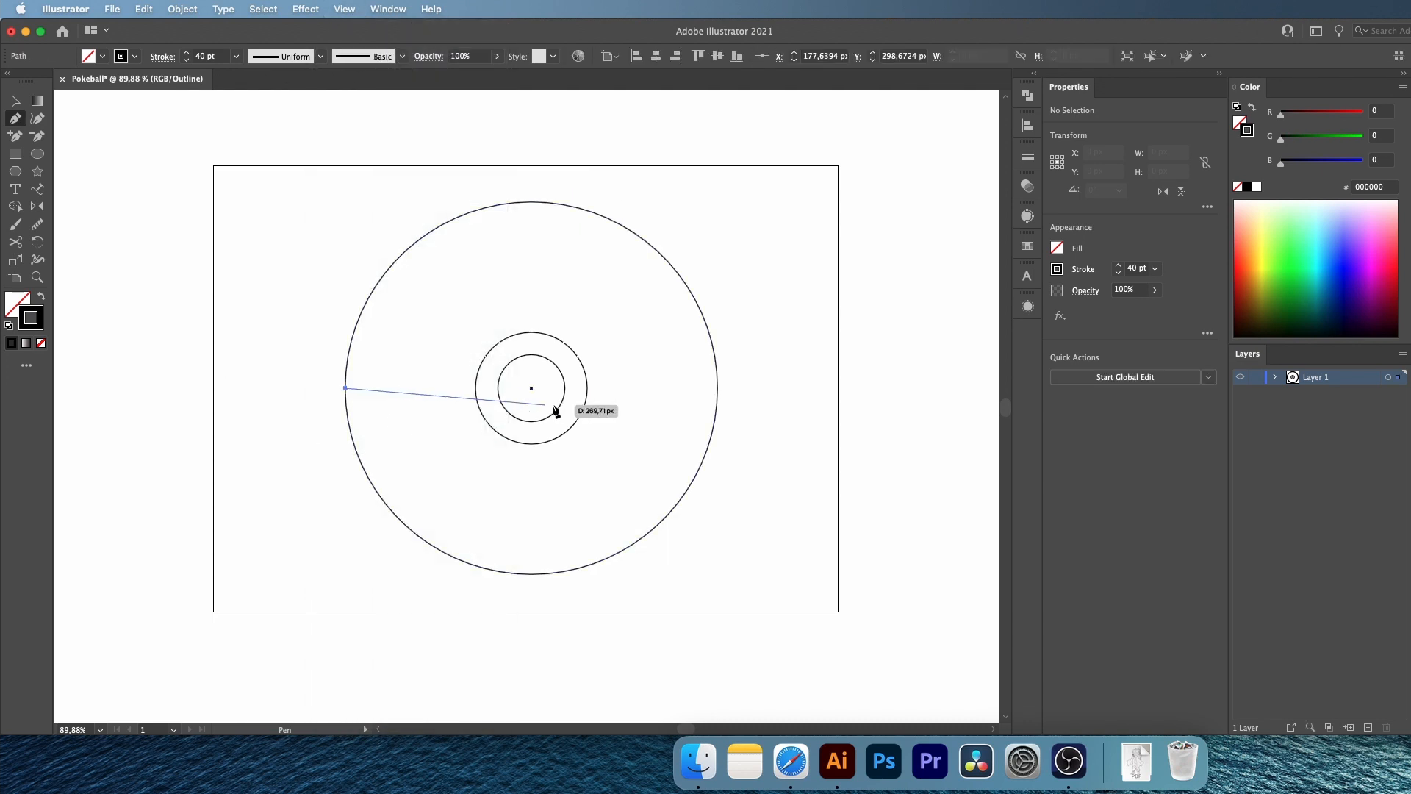
left_click(717, 387)
key("super+y")
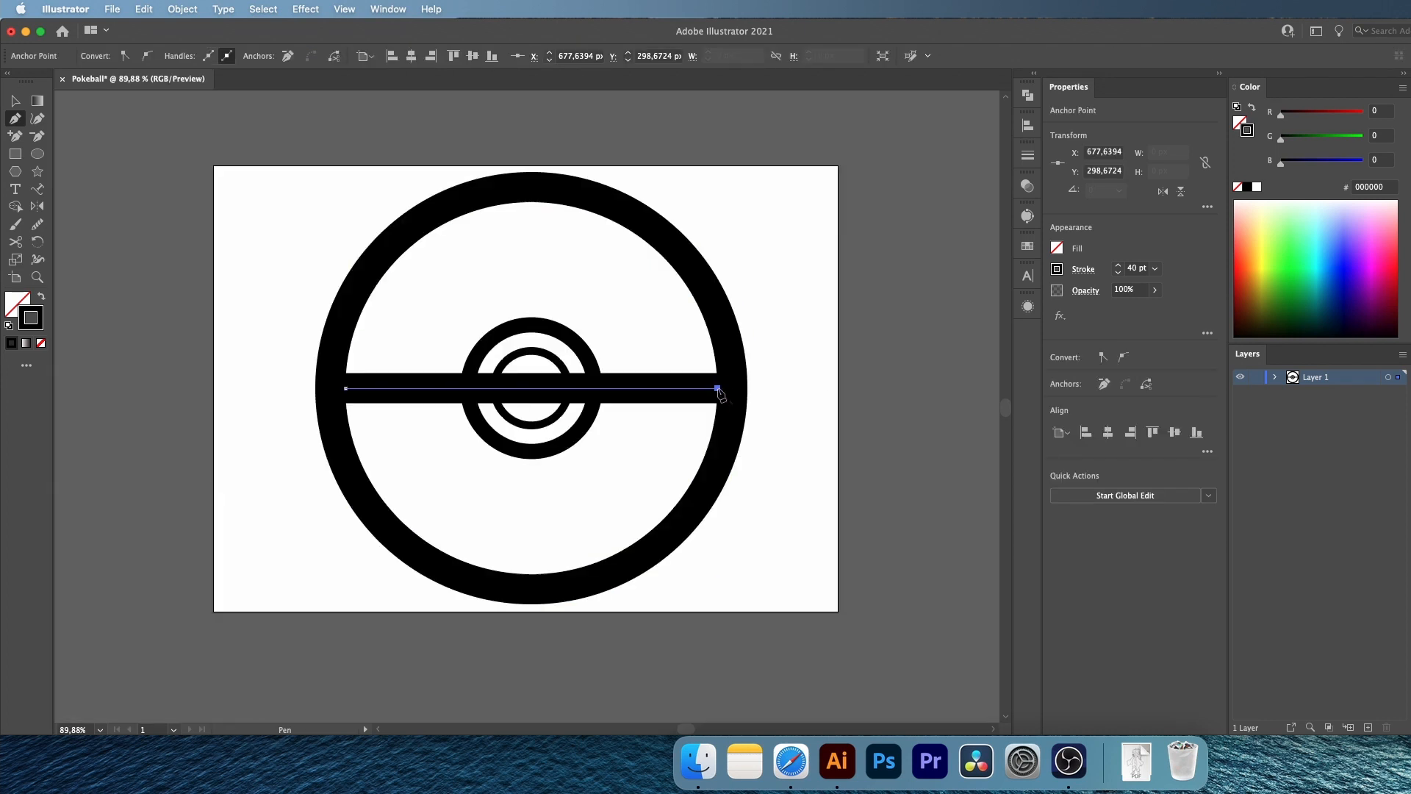
left_click(824, 324, "super")
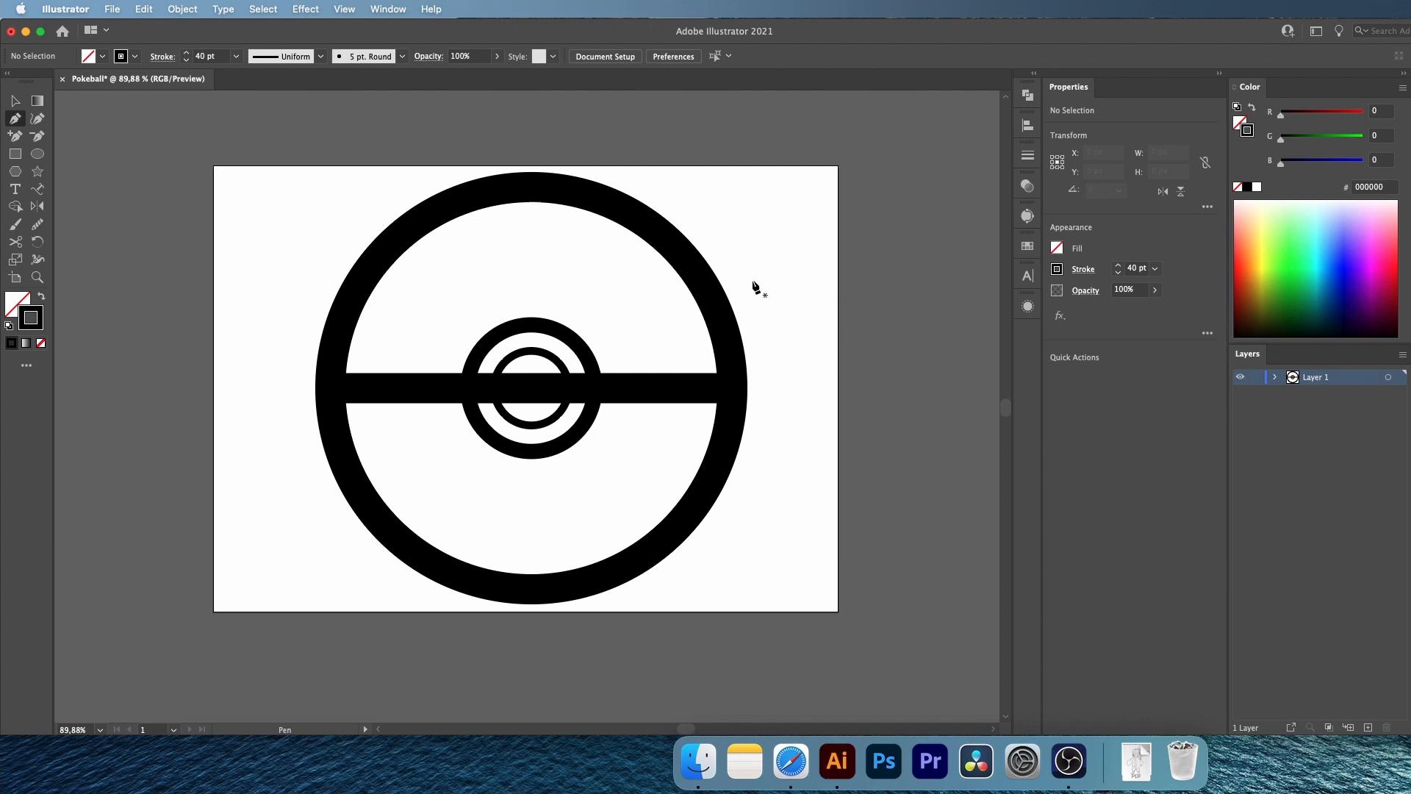
Remove the part of the horizontal line inside the 150 px circle with the Shape Builder tool
key("v")
left_click(732, 292)
left_click(577, 342)
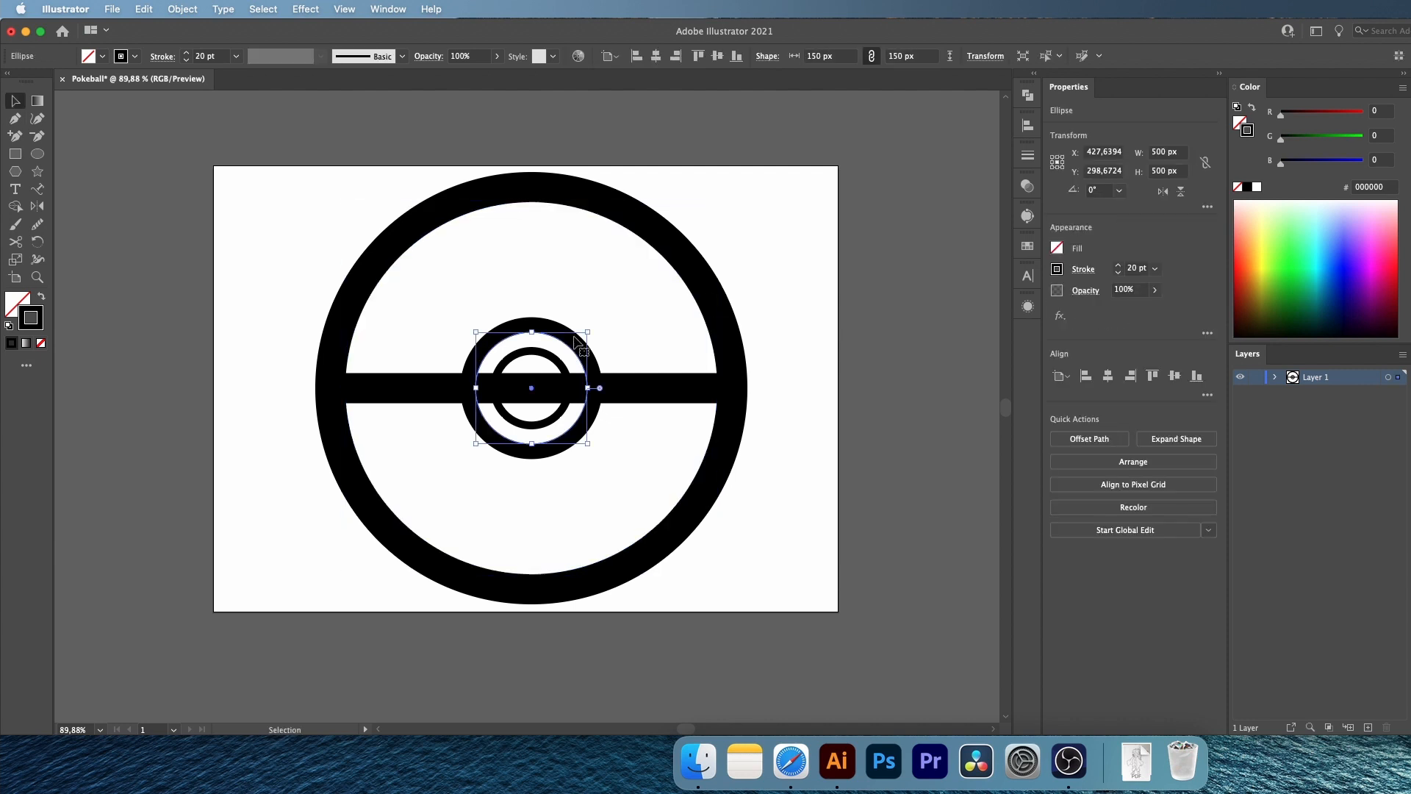
left_click(652, 391, "shift")
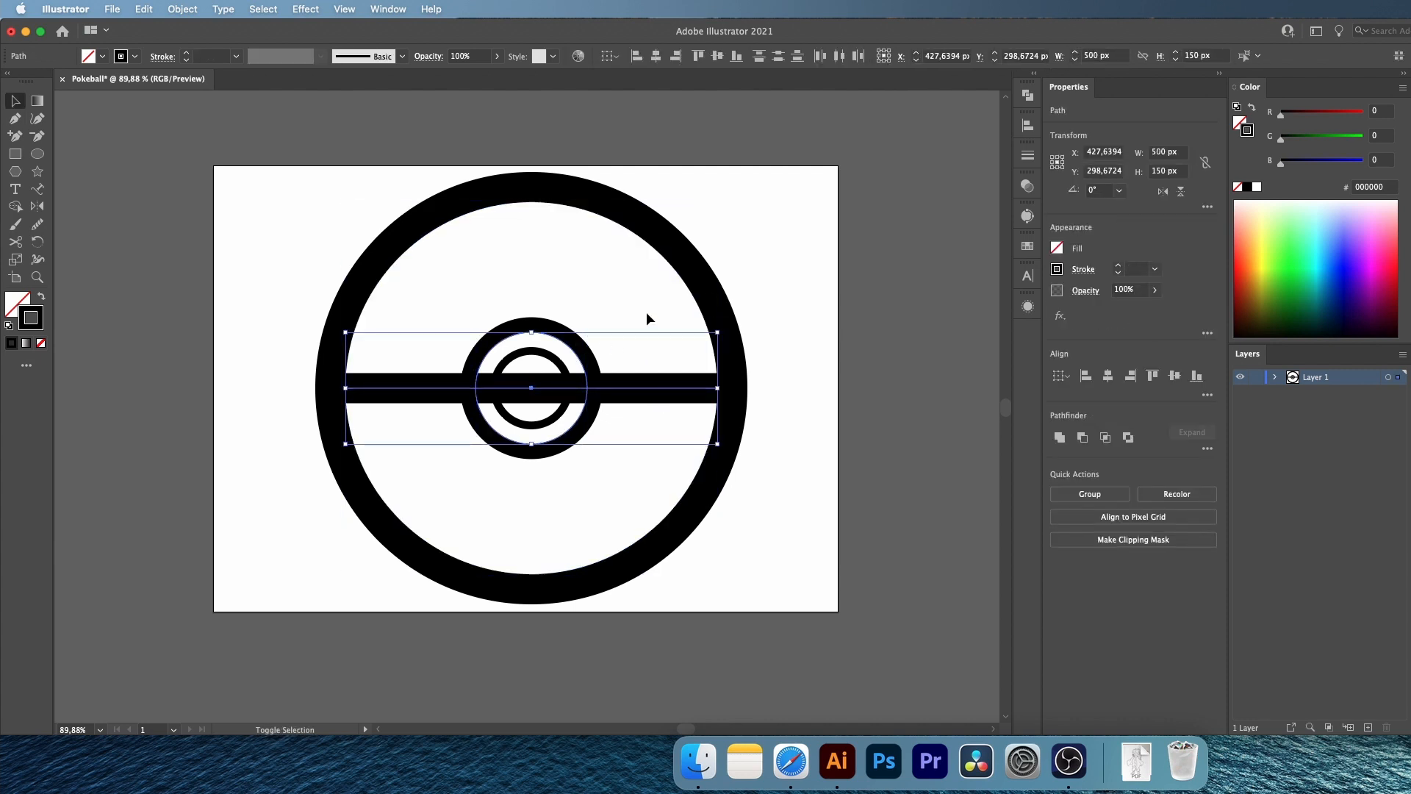
left_click(14, 207)
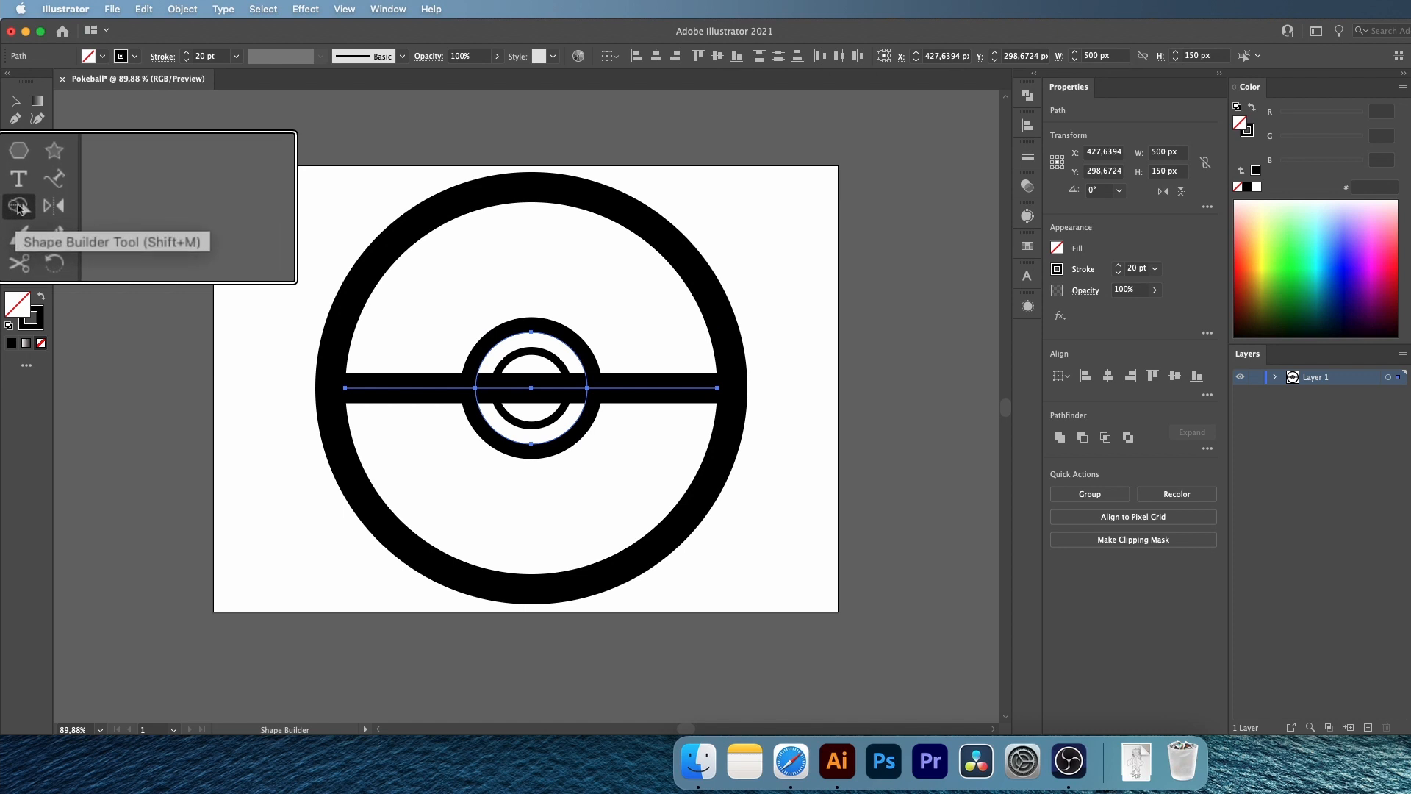
scroll(535, 394, "up", 2)
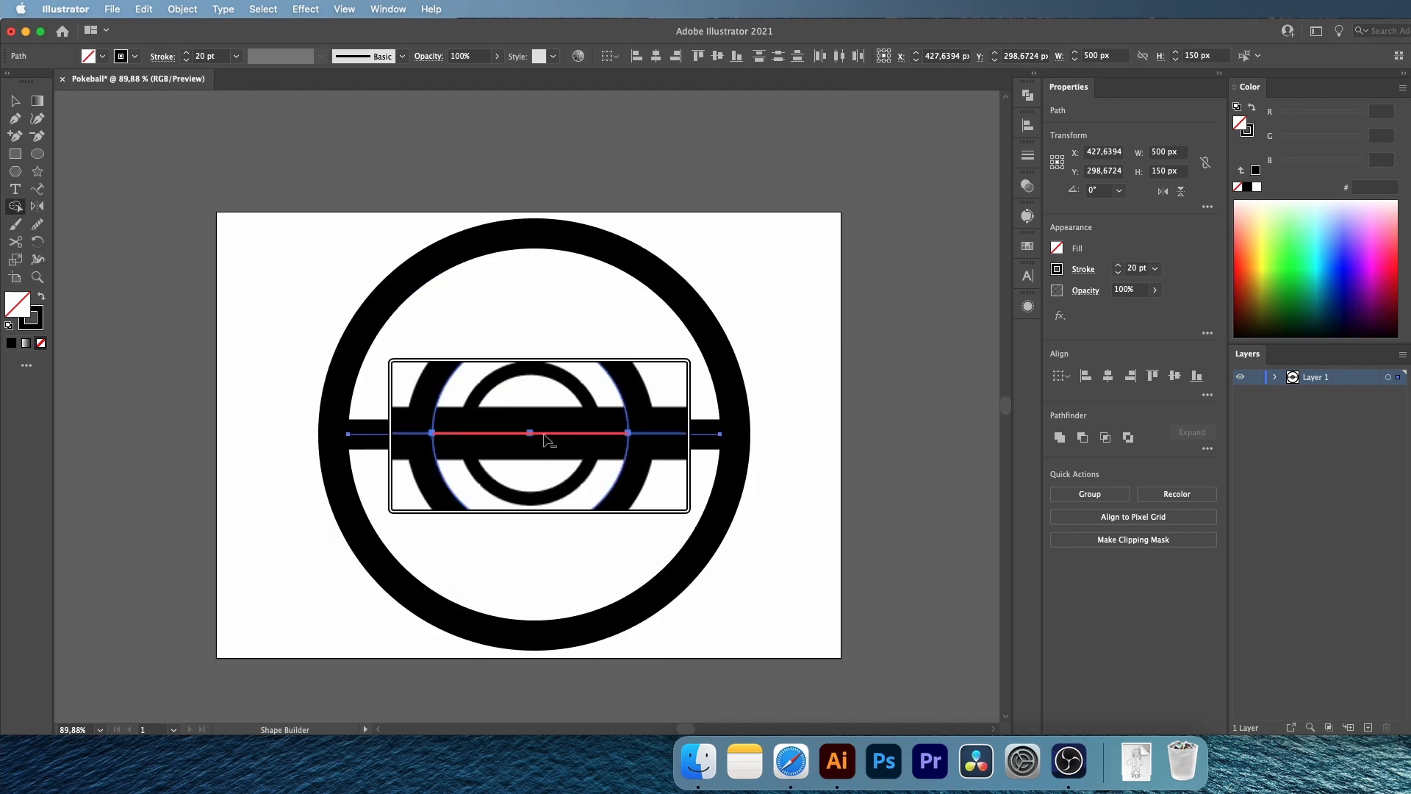
left_click(544, 439, "alt")
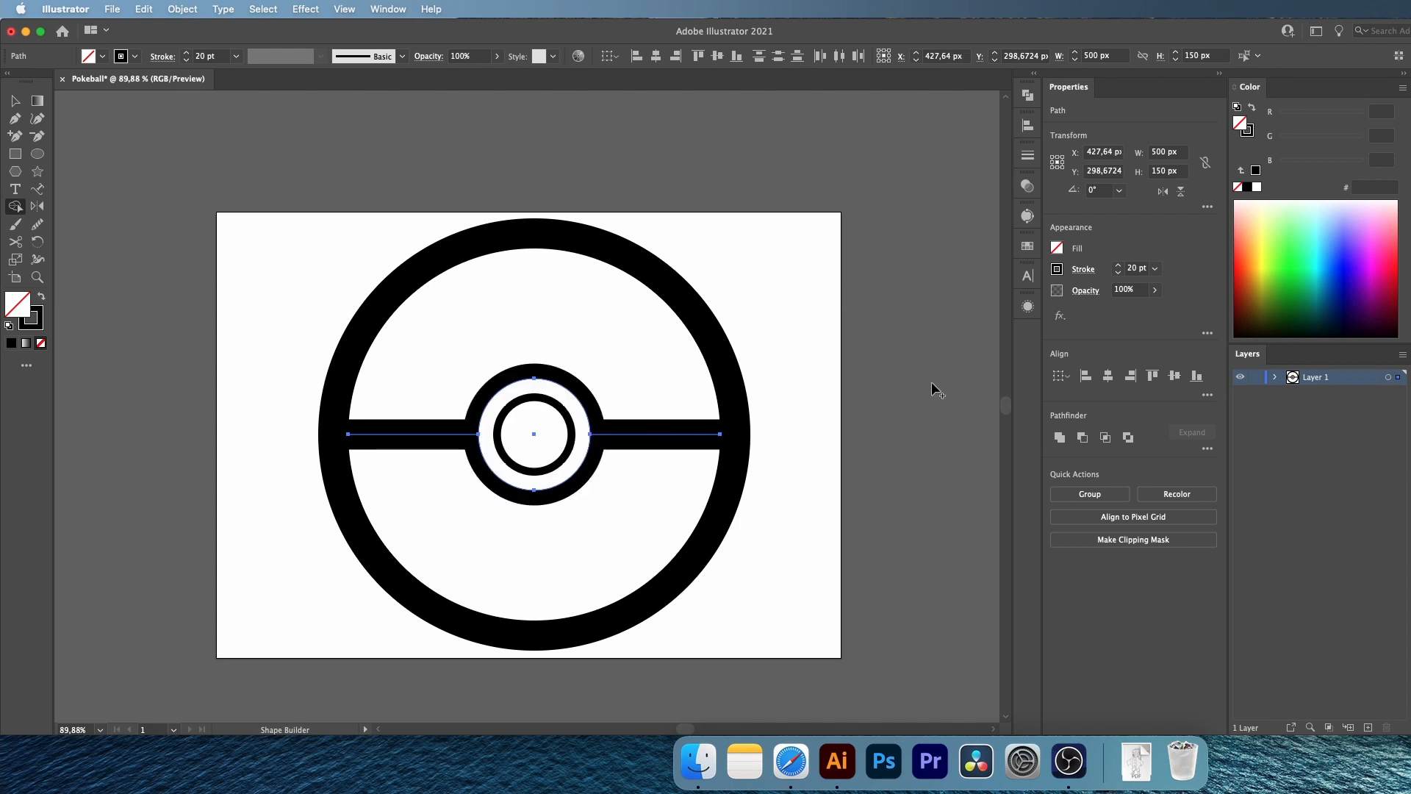
Expand the appearance, fills and strokes of all the artwork, and combine the resulting shapes with the Pathfinder Merge operation
key("v")
left_click(513, 666)
left_click_drag(794, 212, 263, 658)
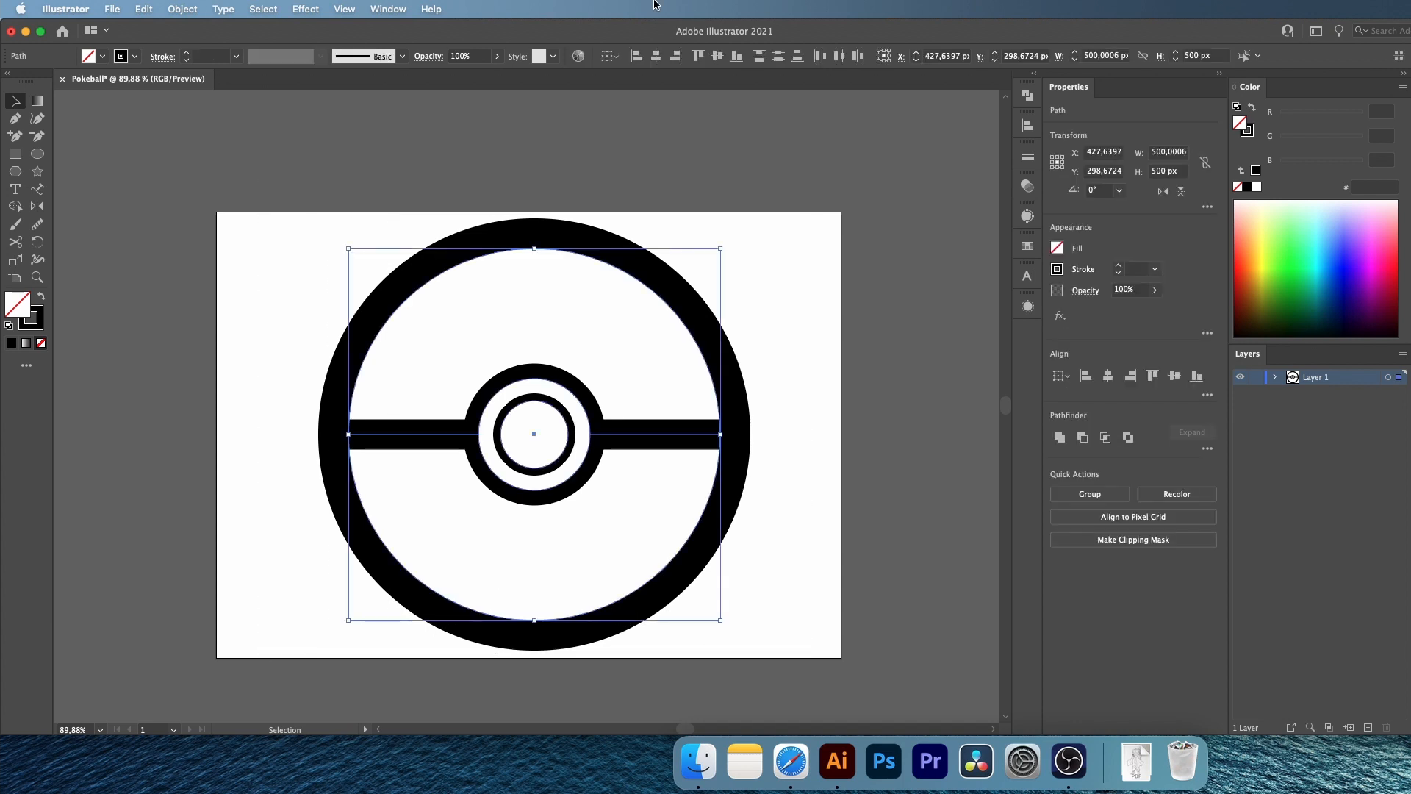
left_click(187, 11)
left_click(222, 209)
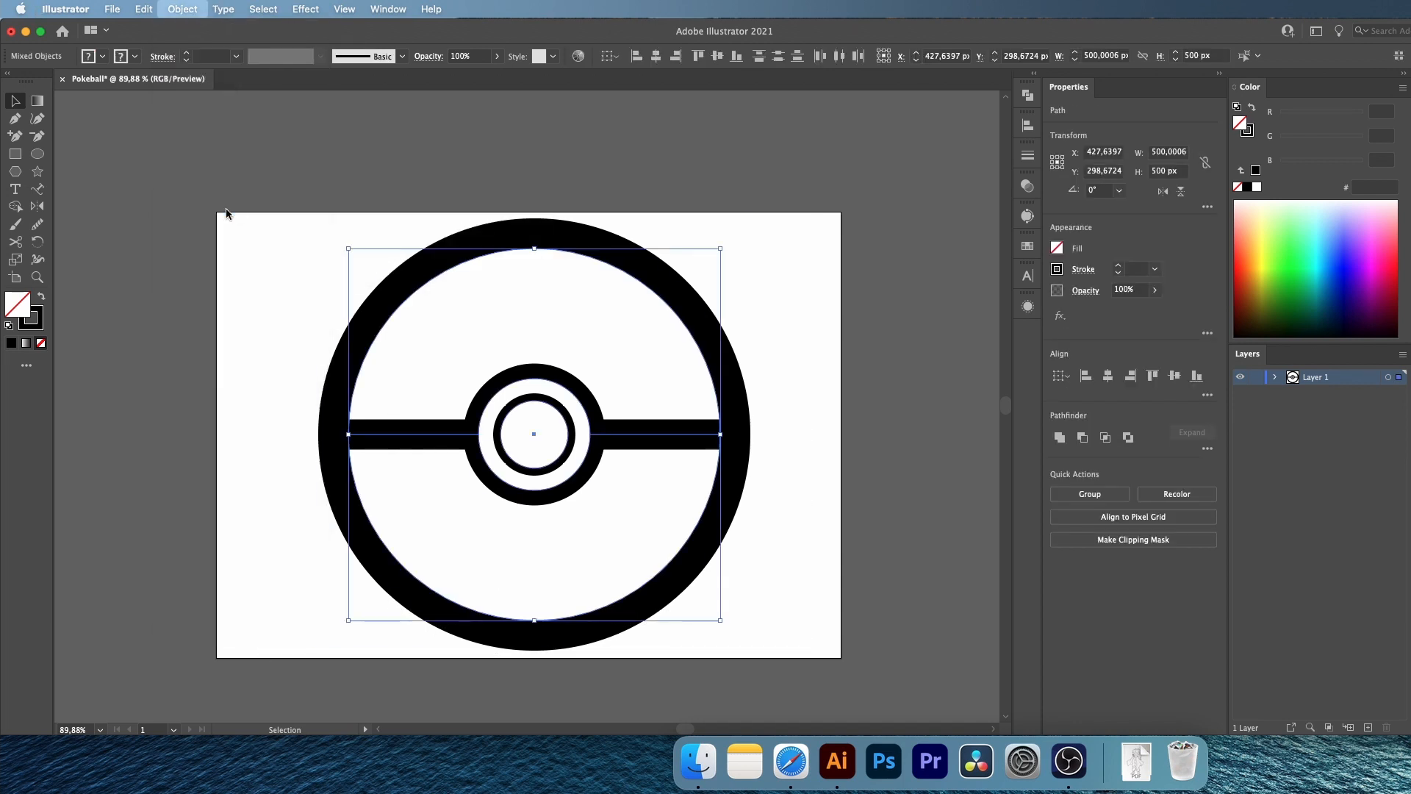
left_click(183, 9)
left_click(193, 193)
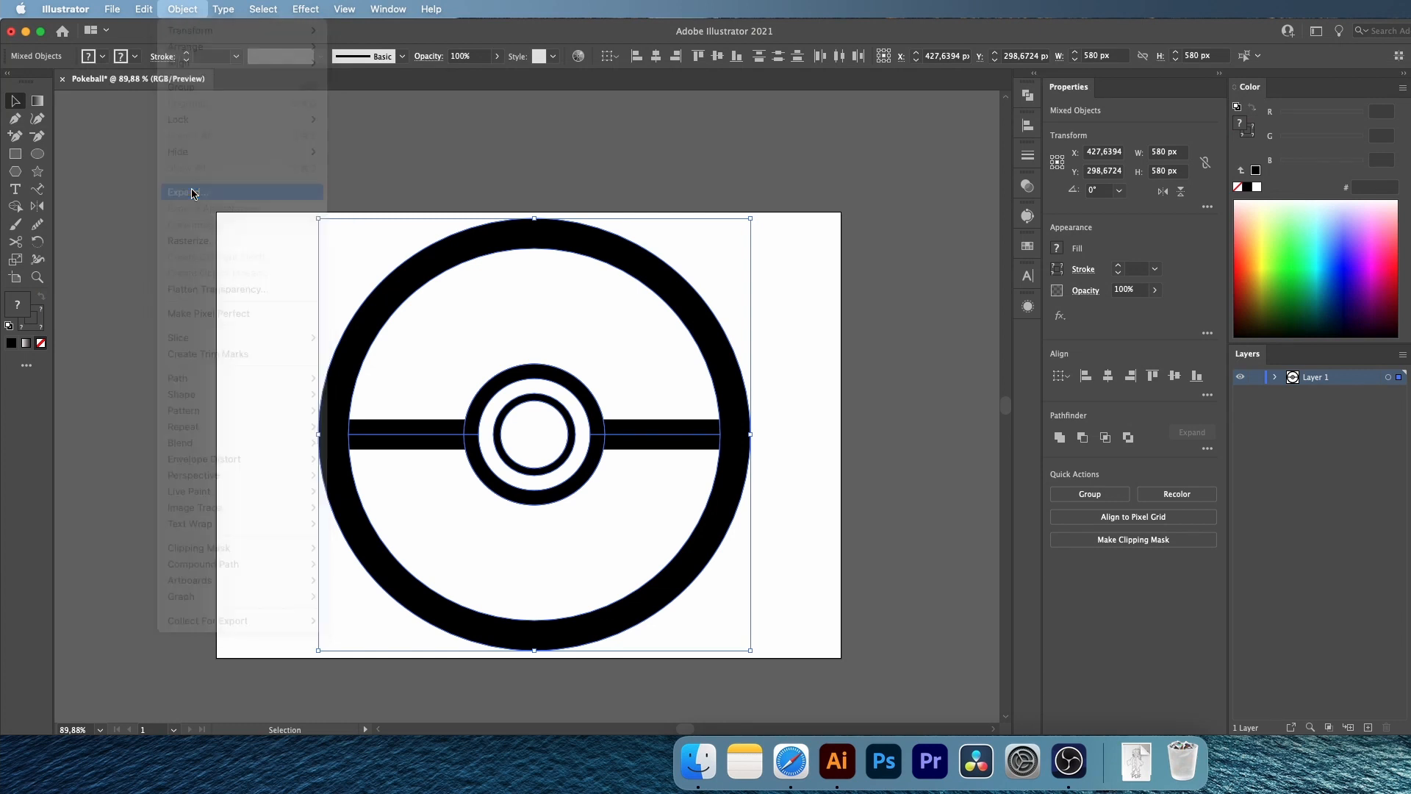
left_click(985, 487)
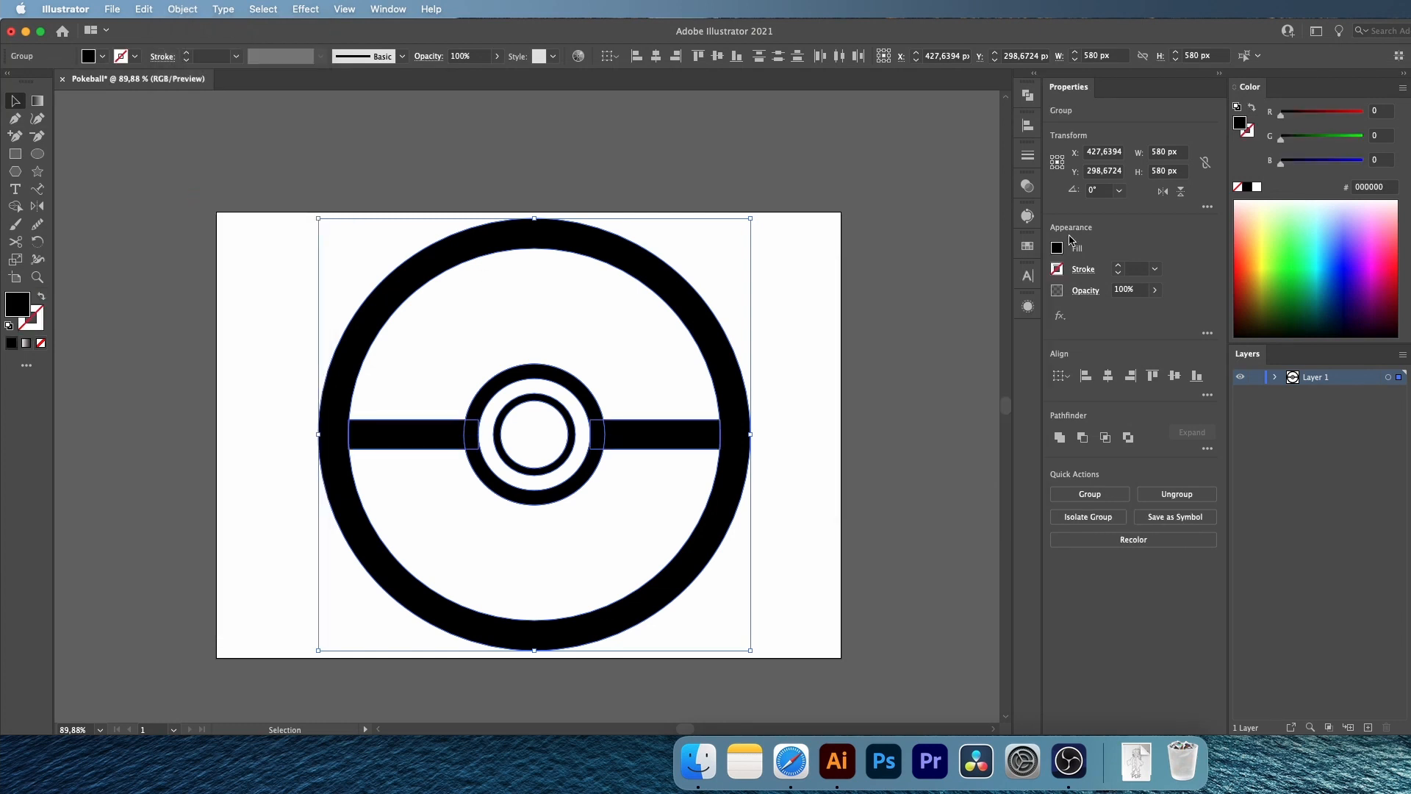
left_click(1028, 95)
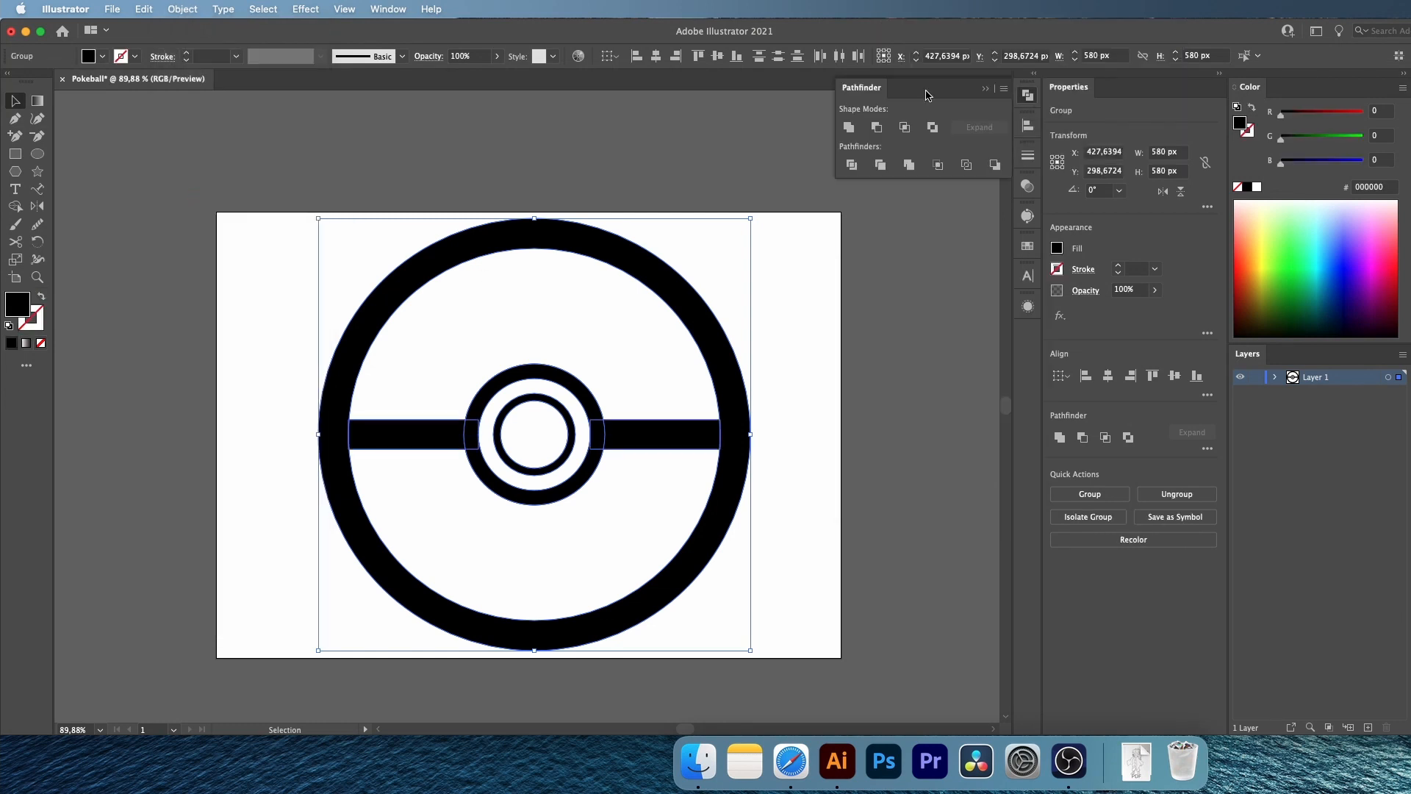
left_click(909, 165)
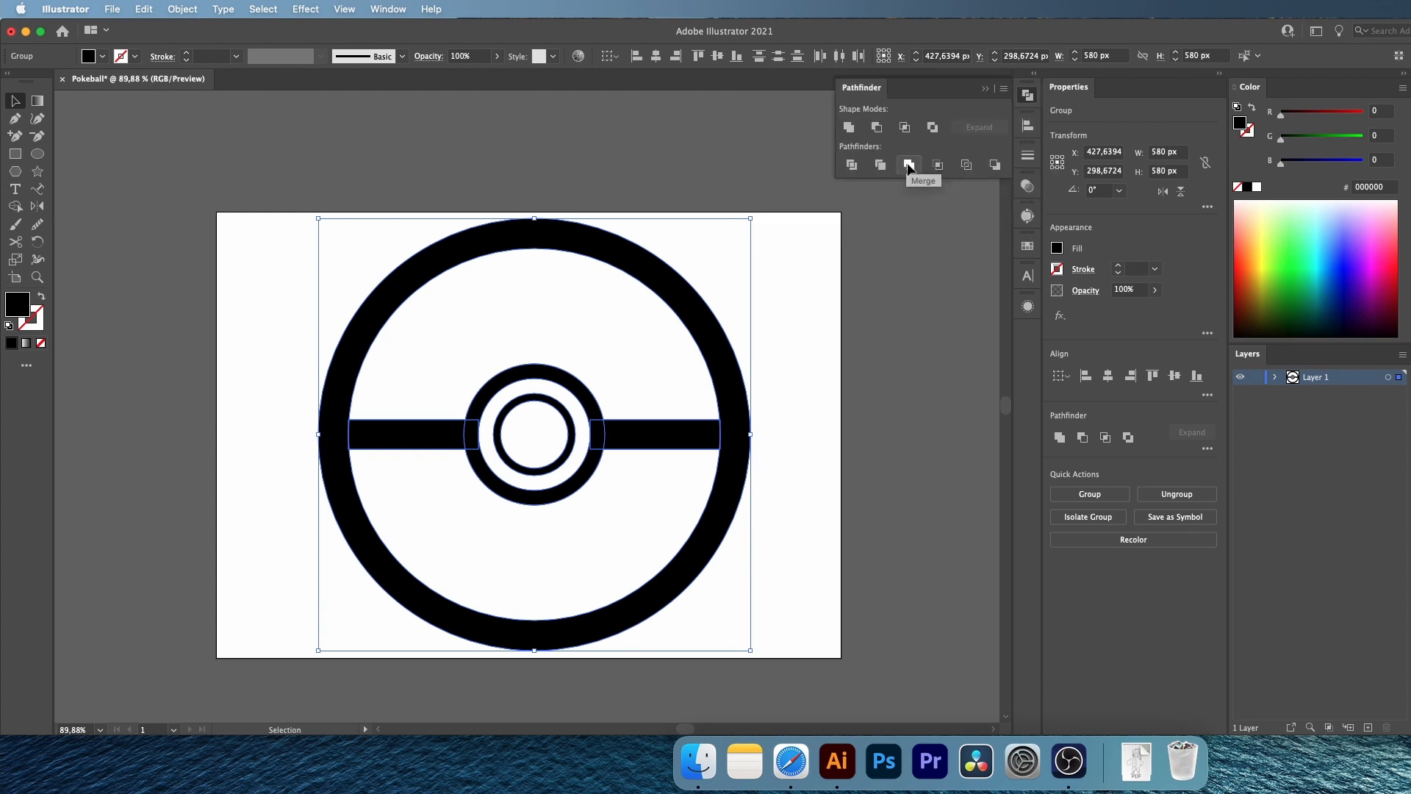
Center the merged Pokeball horizontally and vertically on the artboard and scale it down proportionally to about 284 px wide
left_click(1108, 375)
left_click(1175, 376)
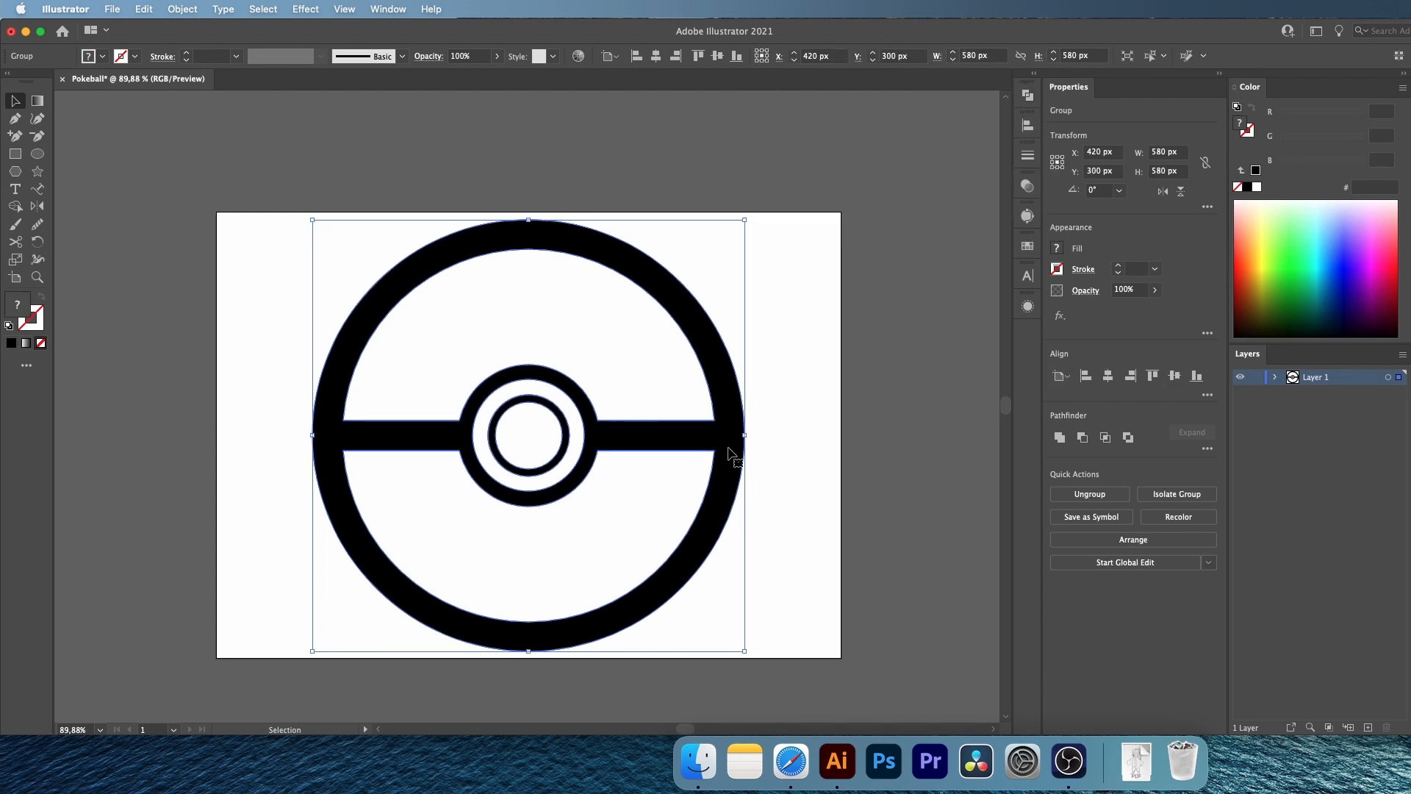
left_click_drag(745, 435, 635, 435)
Create white-filled shapes in the Pokeball's upper half, lower half and center button with the Shape Builder tool
left_click(37, 277)
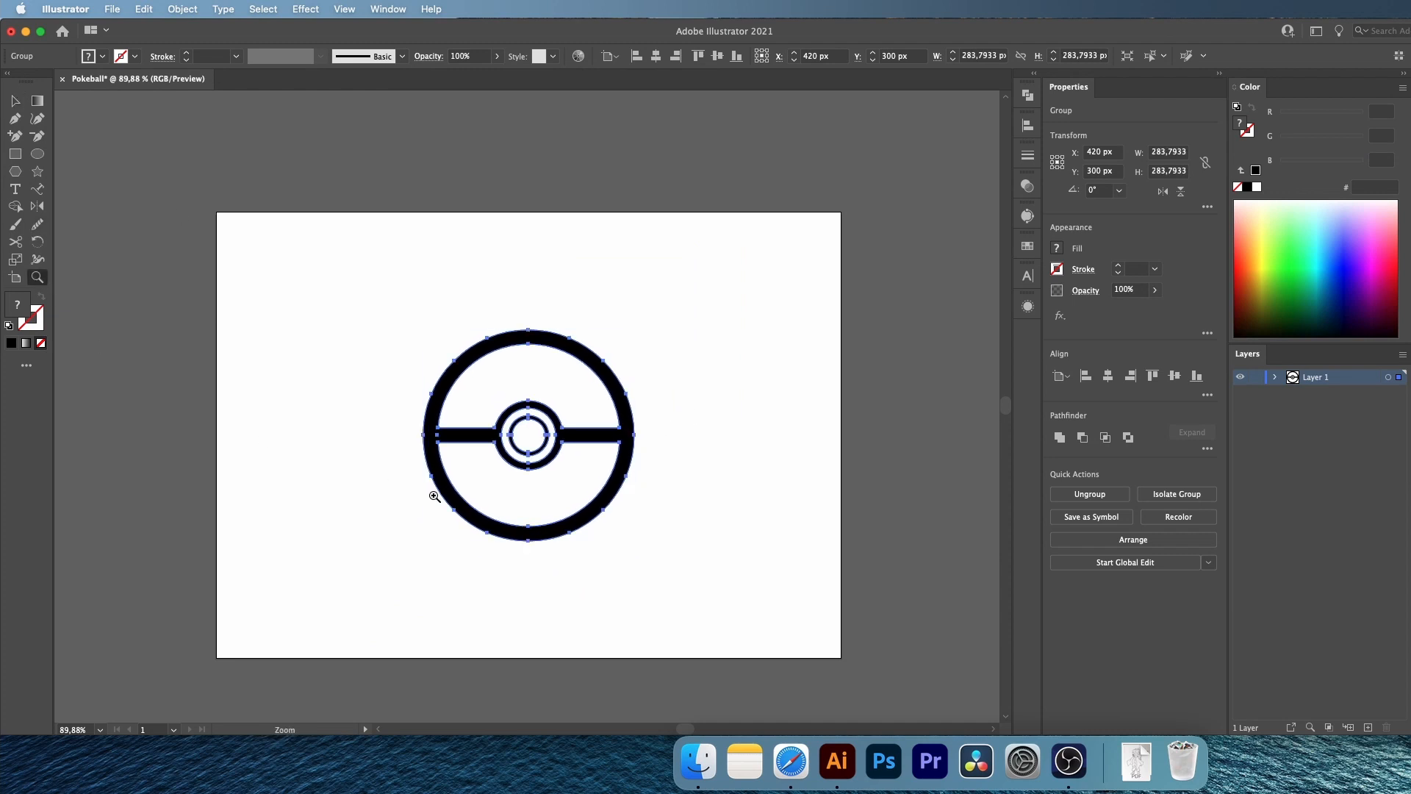
left_click_drag(432, 492, 592, 509)
scroll(592, 510, "left", 3)
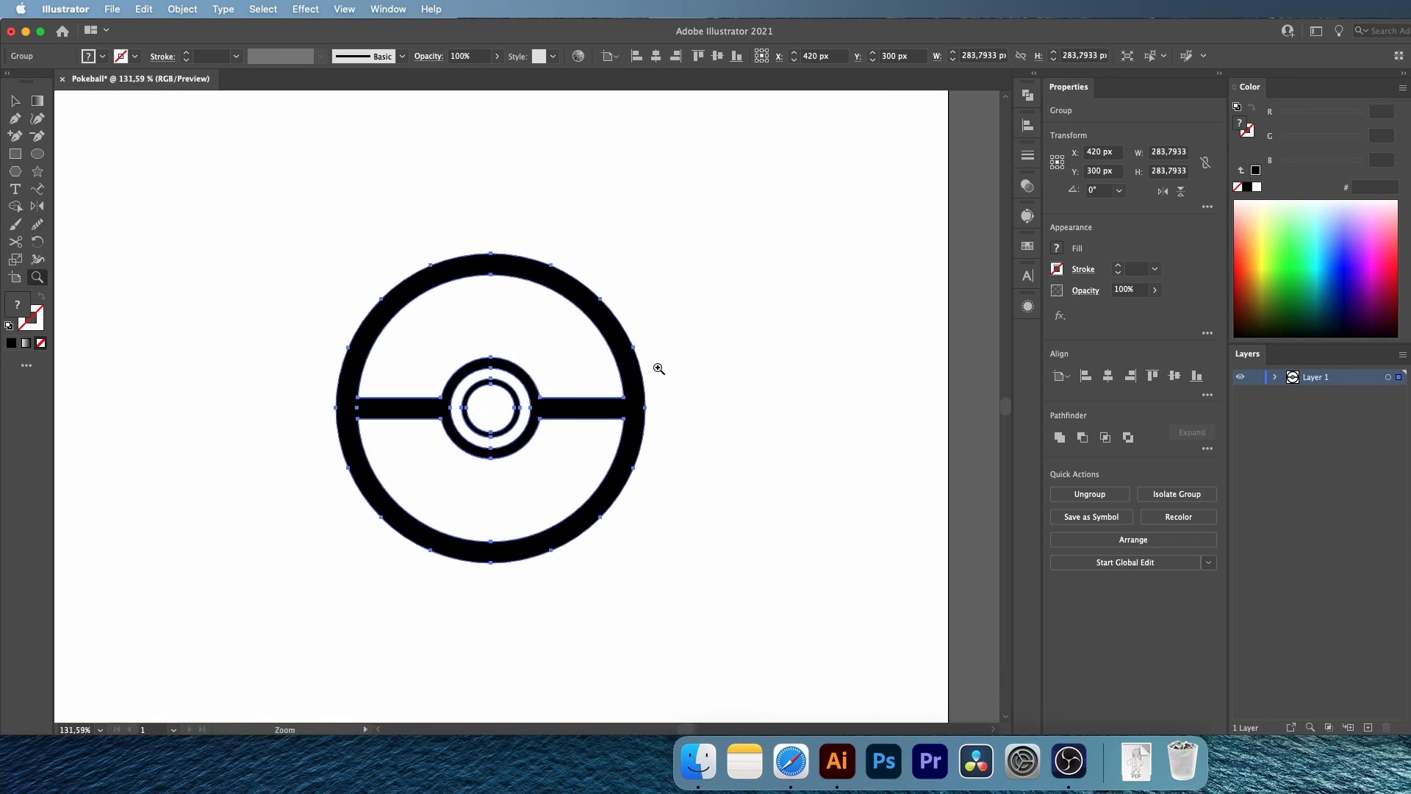
key("shift+m")
left_click(1257, 188)
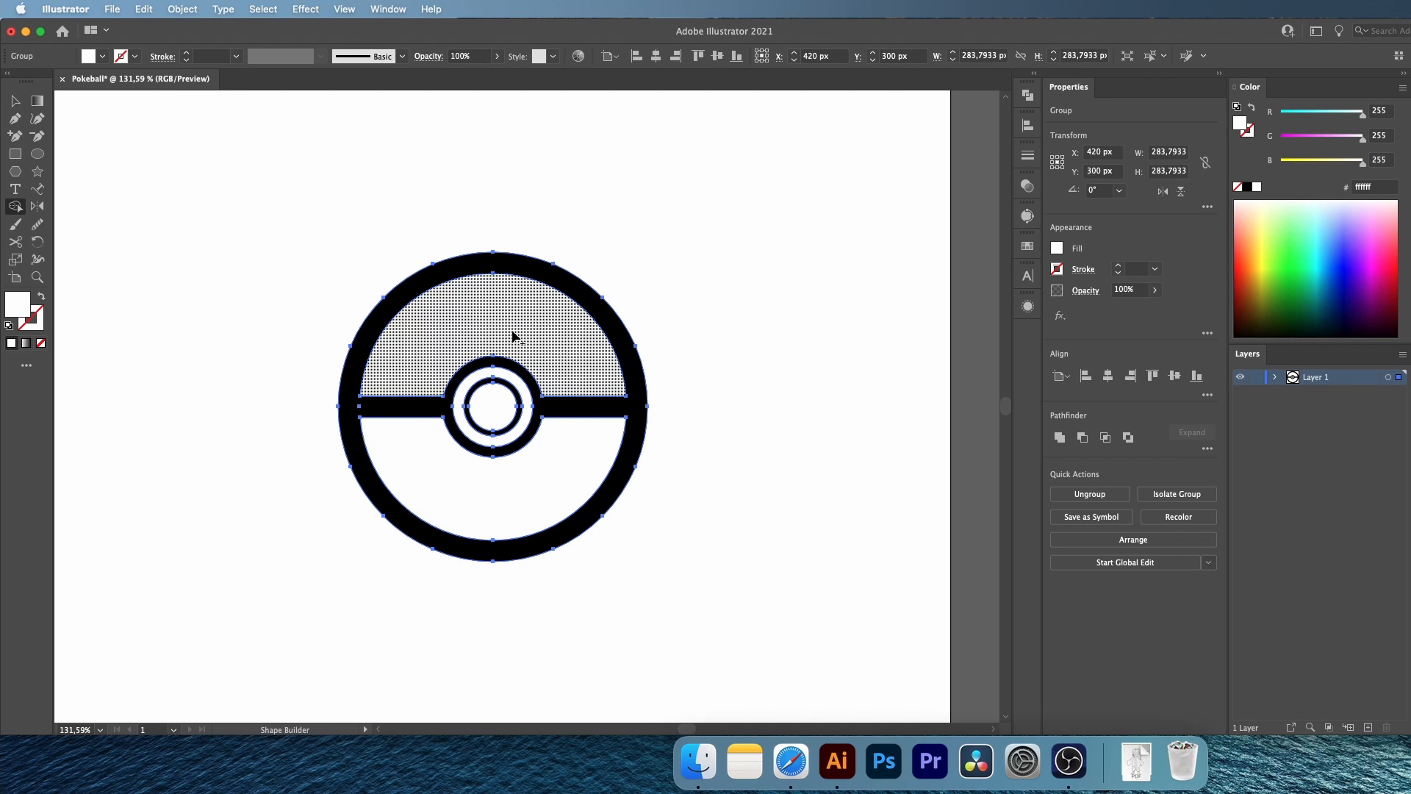
left_click(514, 323)
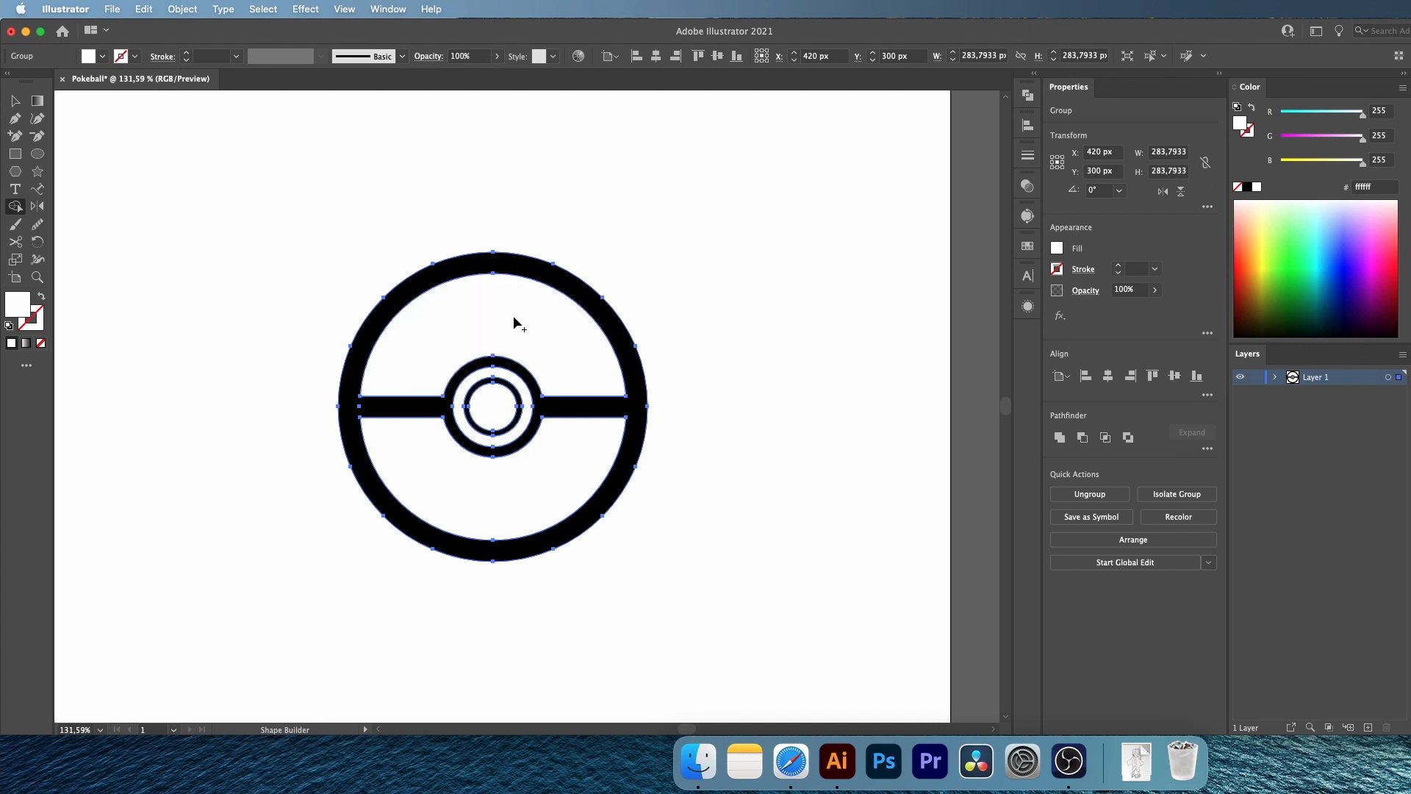
left_click(529, 487)
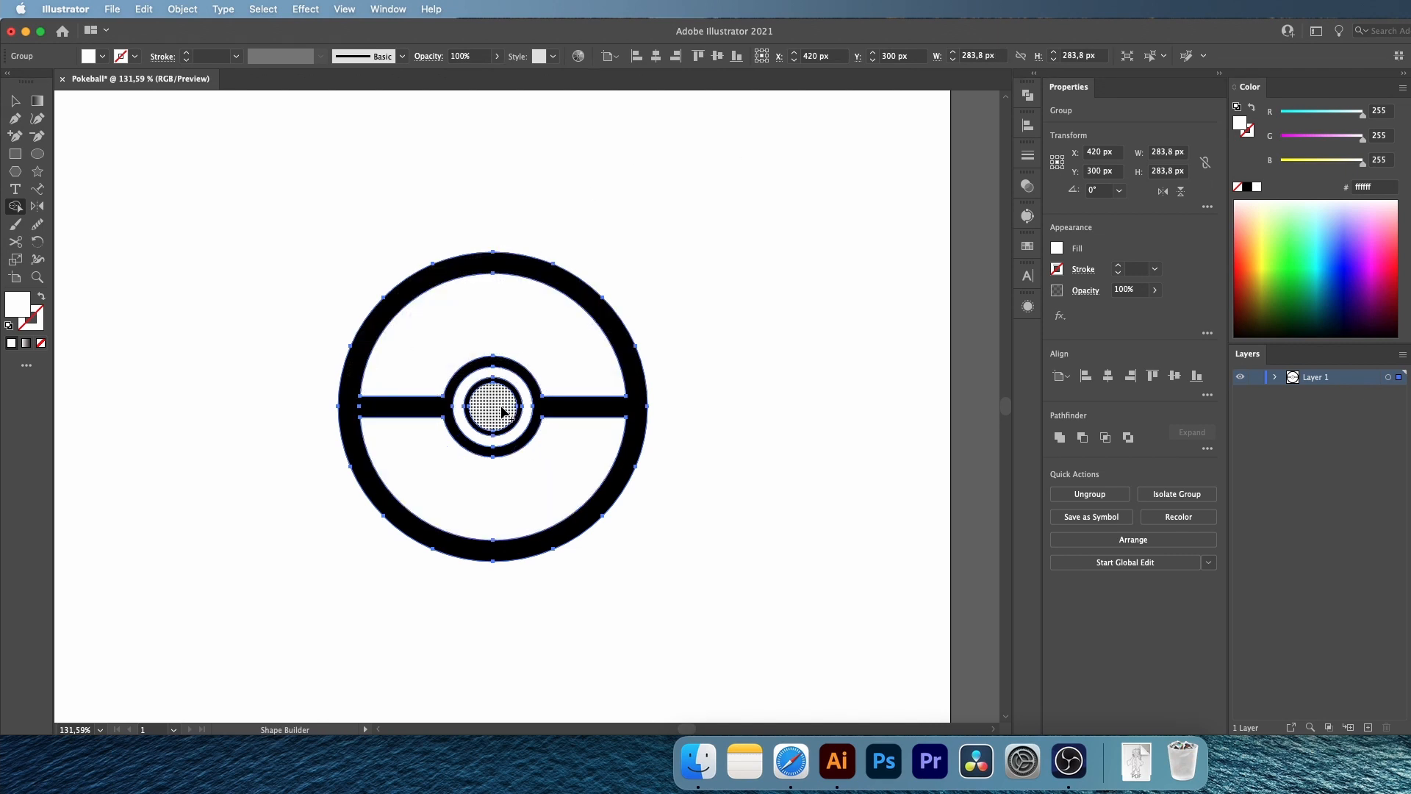
left_click(502, 411)
left_click(15, 102)
left_click(381, 253)
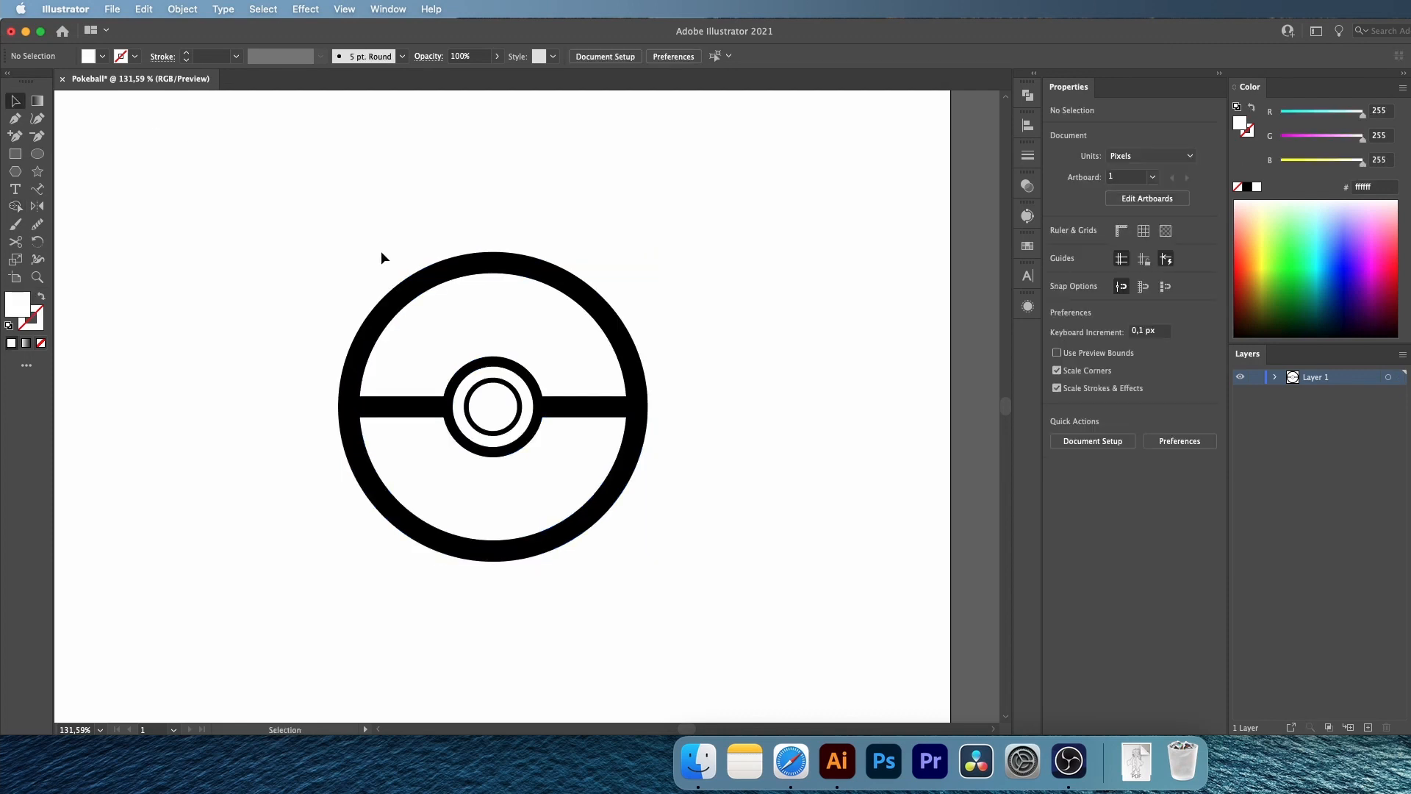
Ungroup the whole Pokeball so its parts can be selected individually
left_click(465, 254)
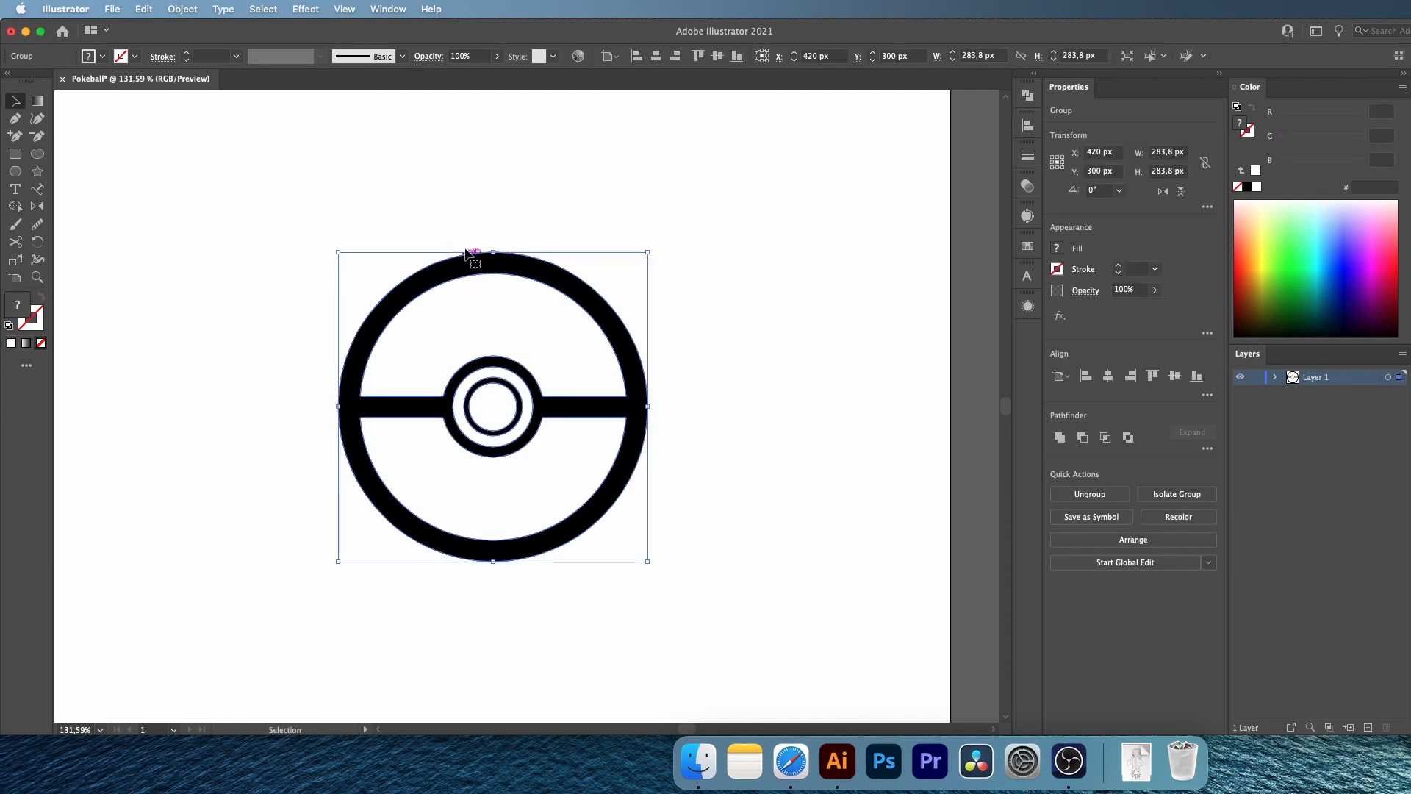
left_click(180, 12)
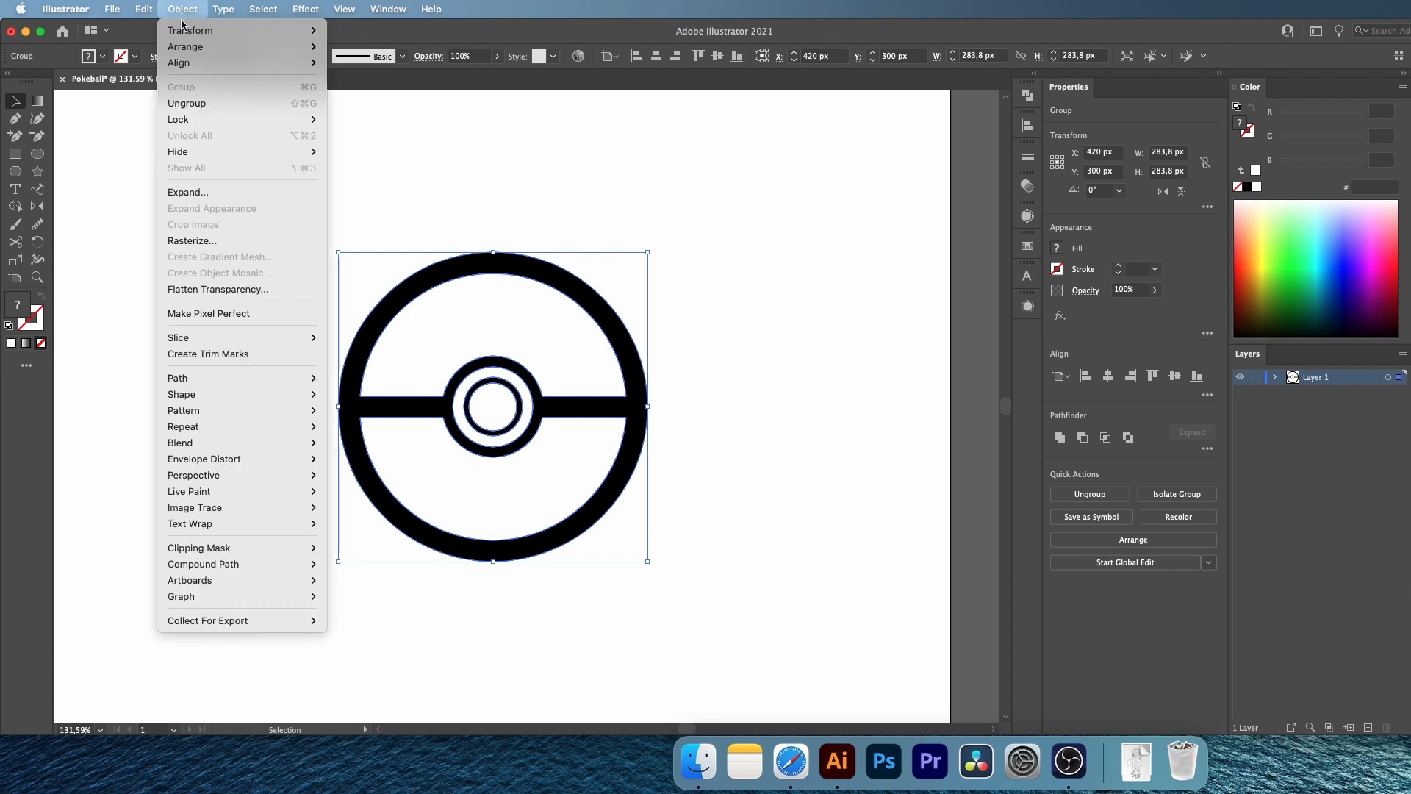
left_click(195, 105)
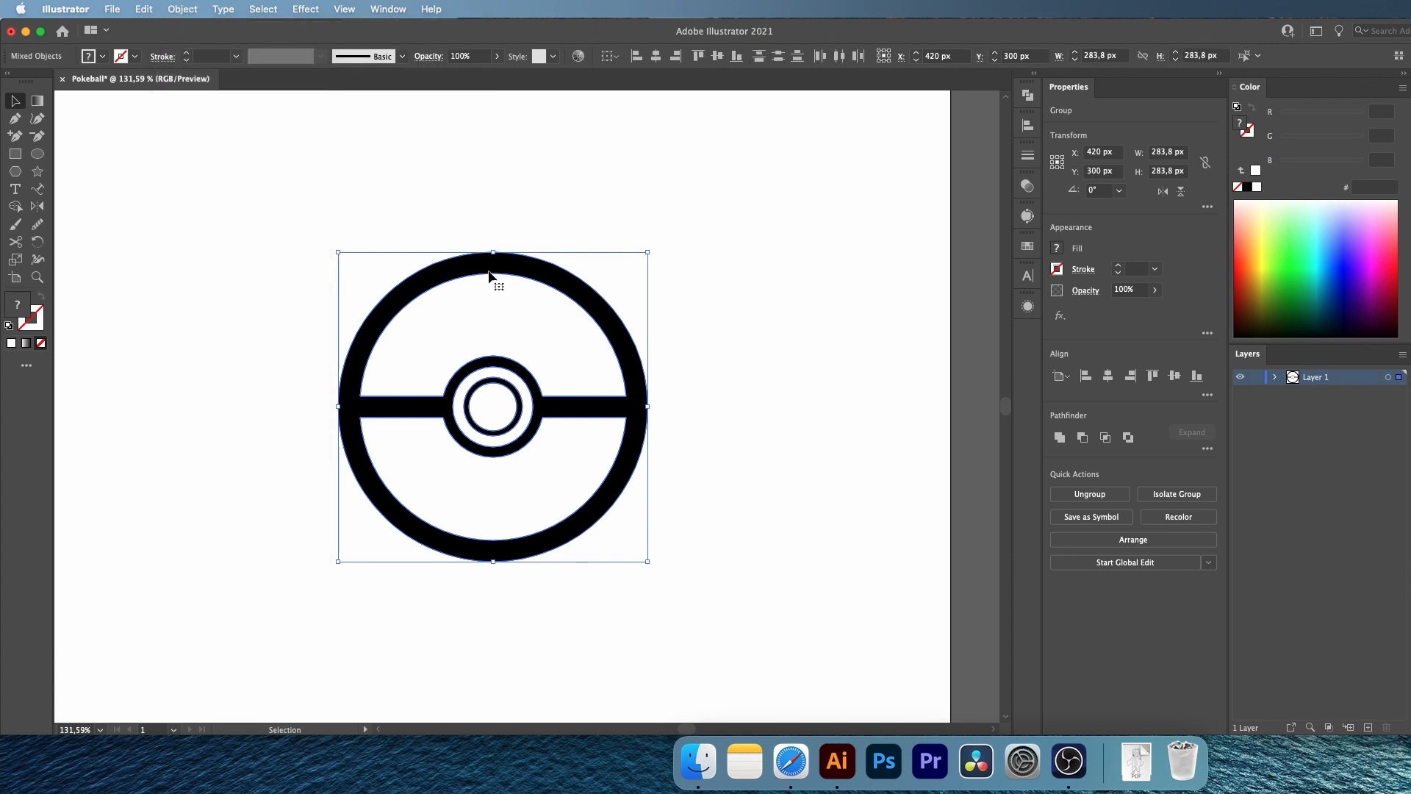
Fill the Pokeball's upper half with #ee1515 and its lower half and button areas with #f0f0f0
left_click(504, 493)
double_click(16, 304)
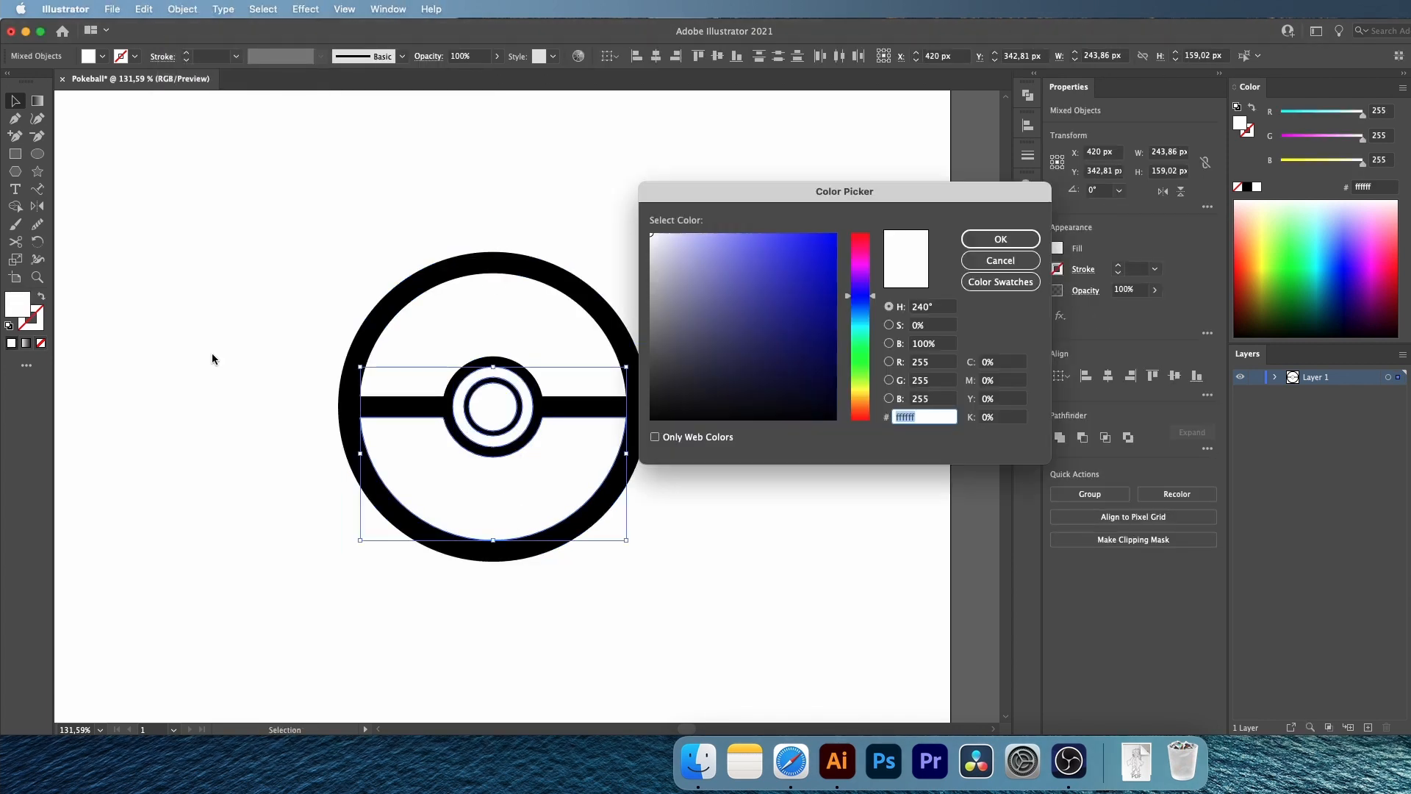
type("#ee1515")
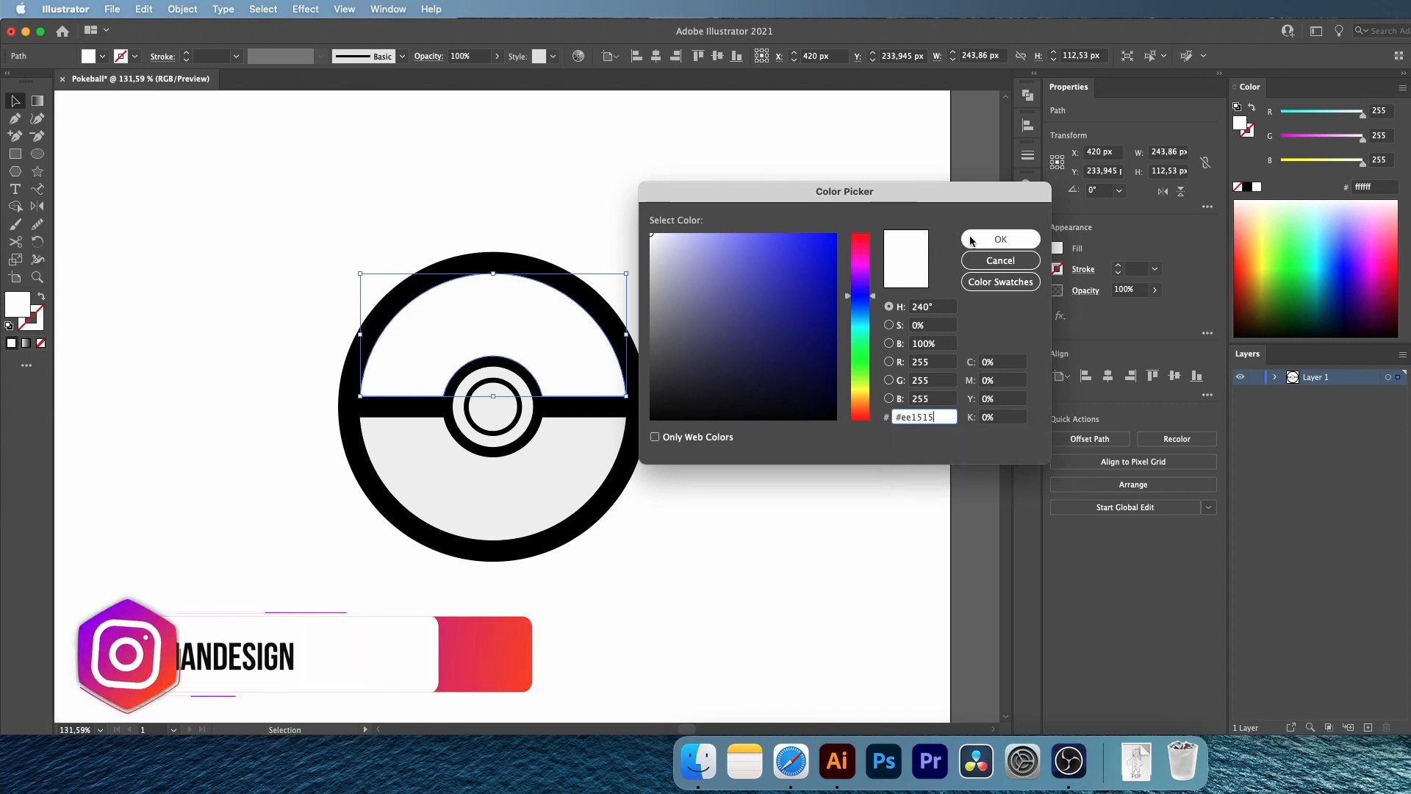
left_click(1000, 239)
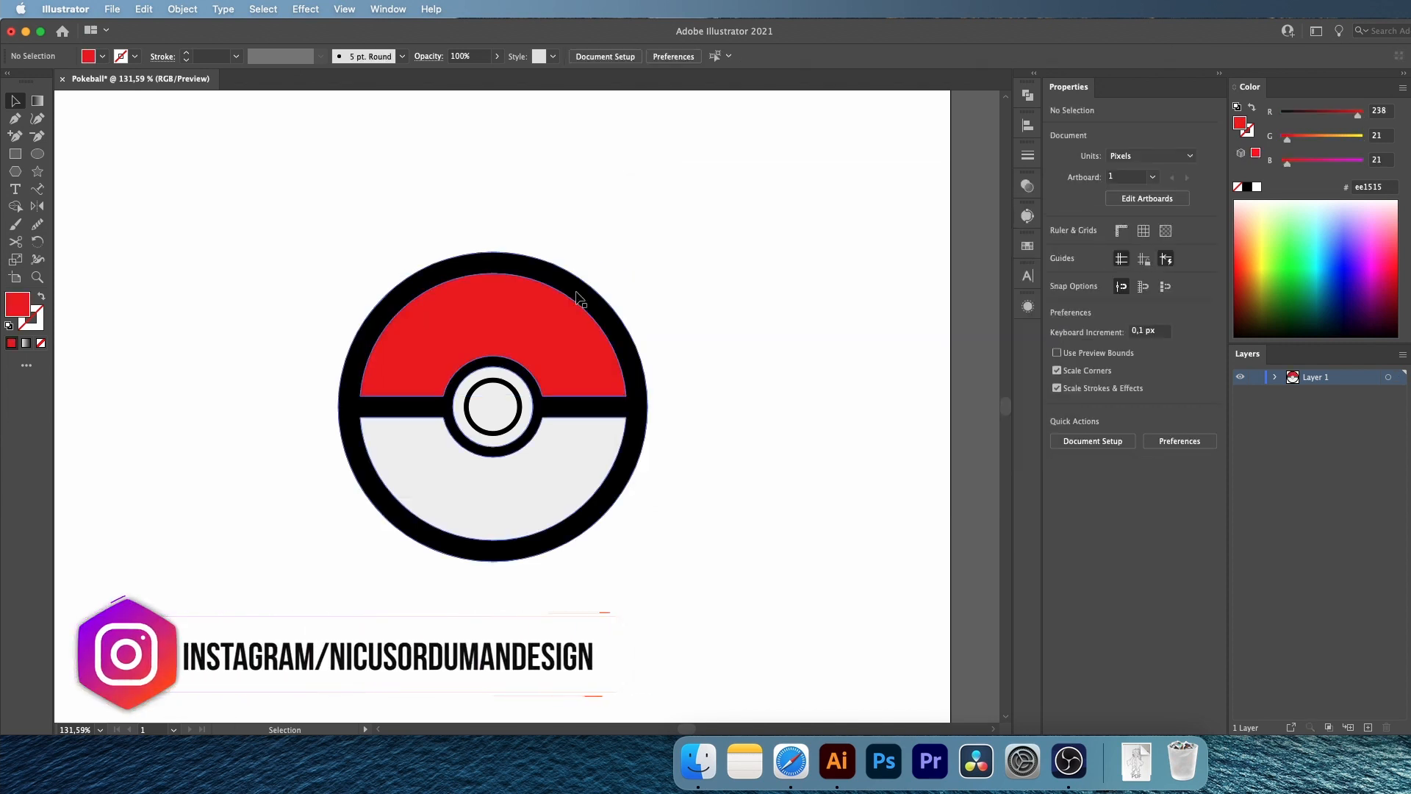
Recolor the Pokeball's black outline and band to #222224
left_click(634, 367)
double_click(16, 303)
type("#222224")
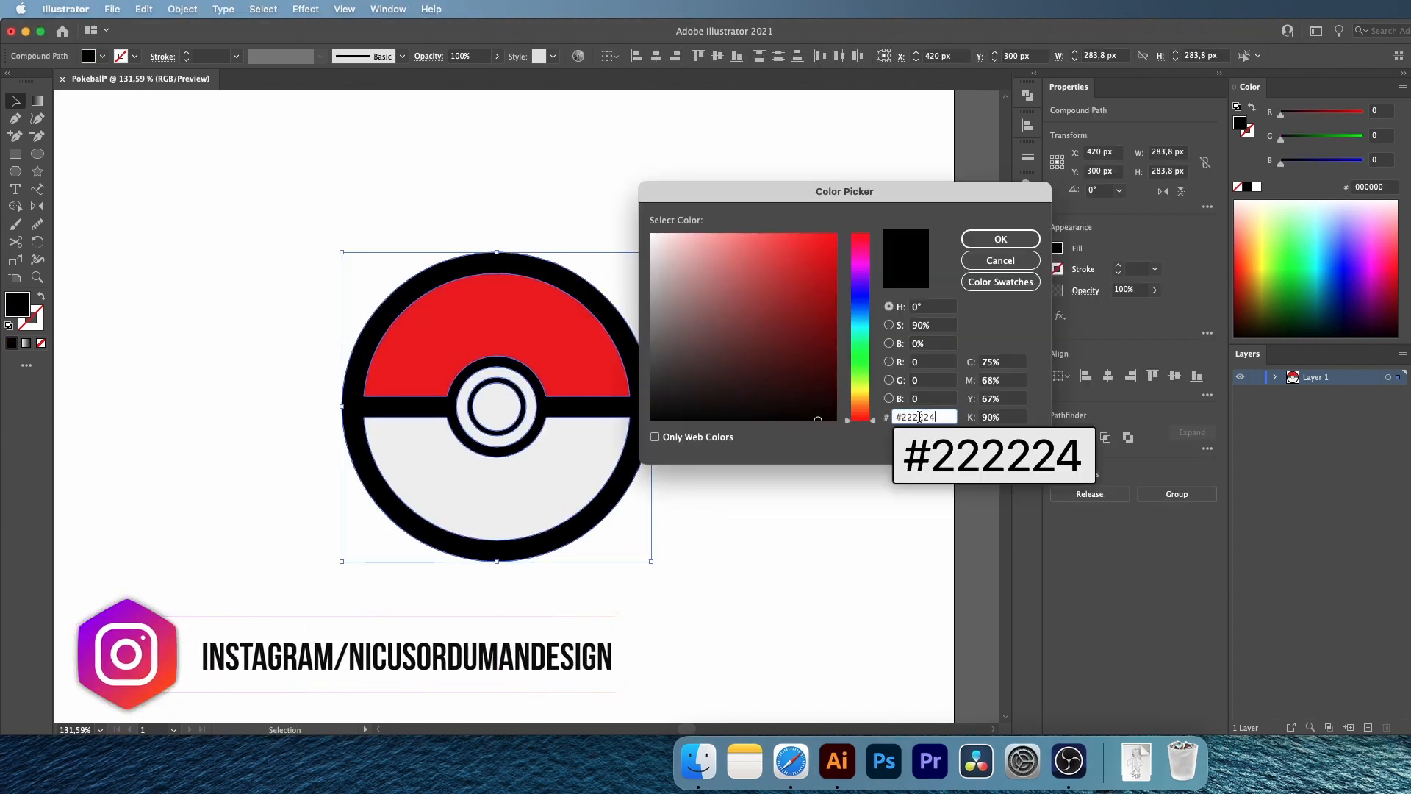
key("Return")
left_click(690, 166)
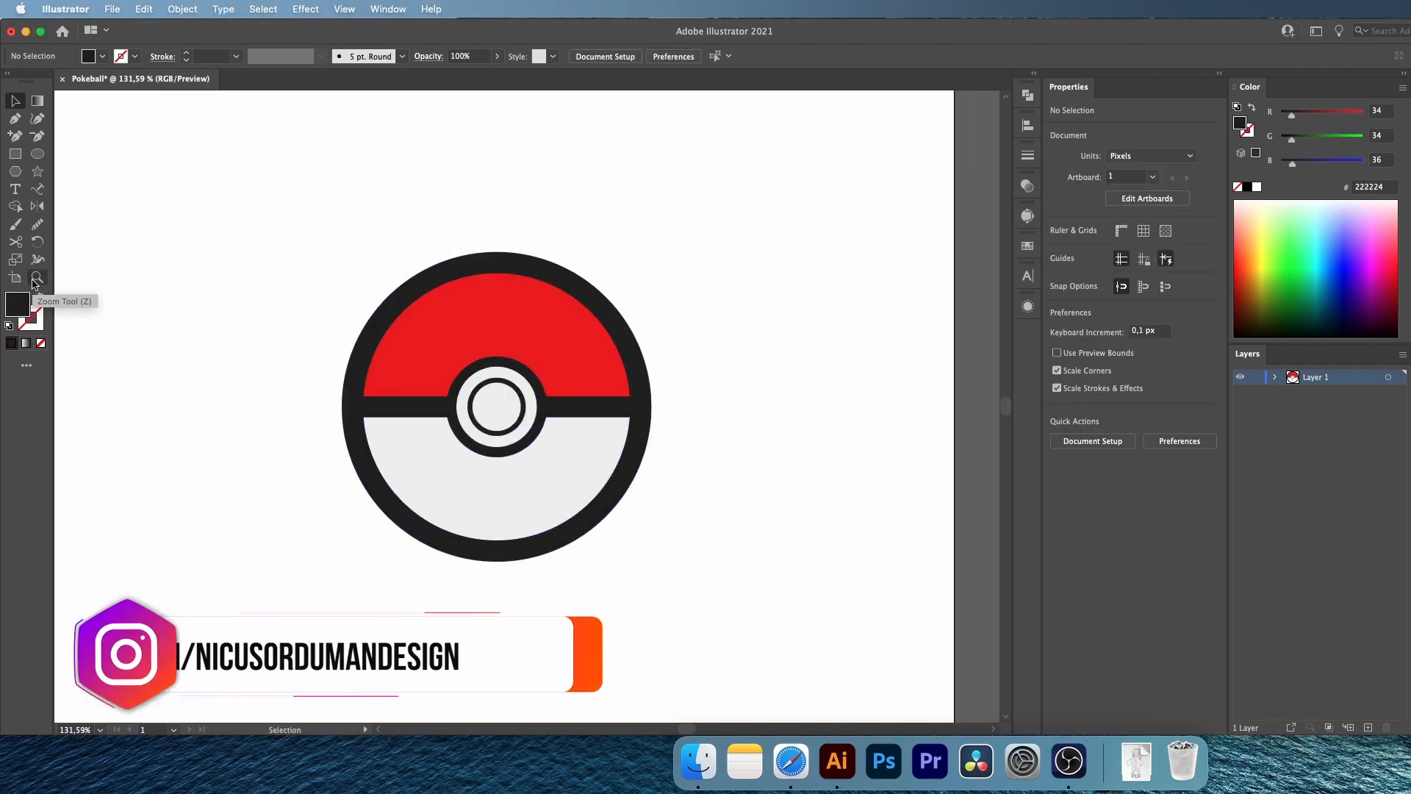
Sample the red of the upper half with the Eyedropper and darken the fill color to #750d0d
left_click(33, 281)
left_click_drag(551, 451, 607, 460)
left_click(15, 102)
key("i")
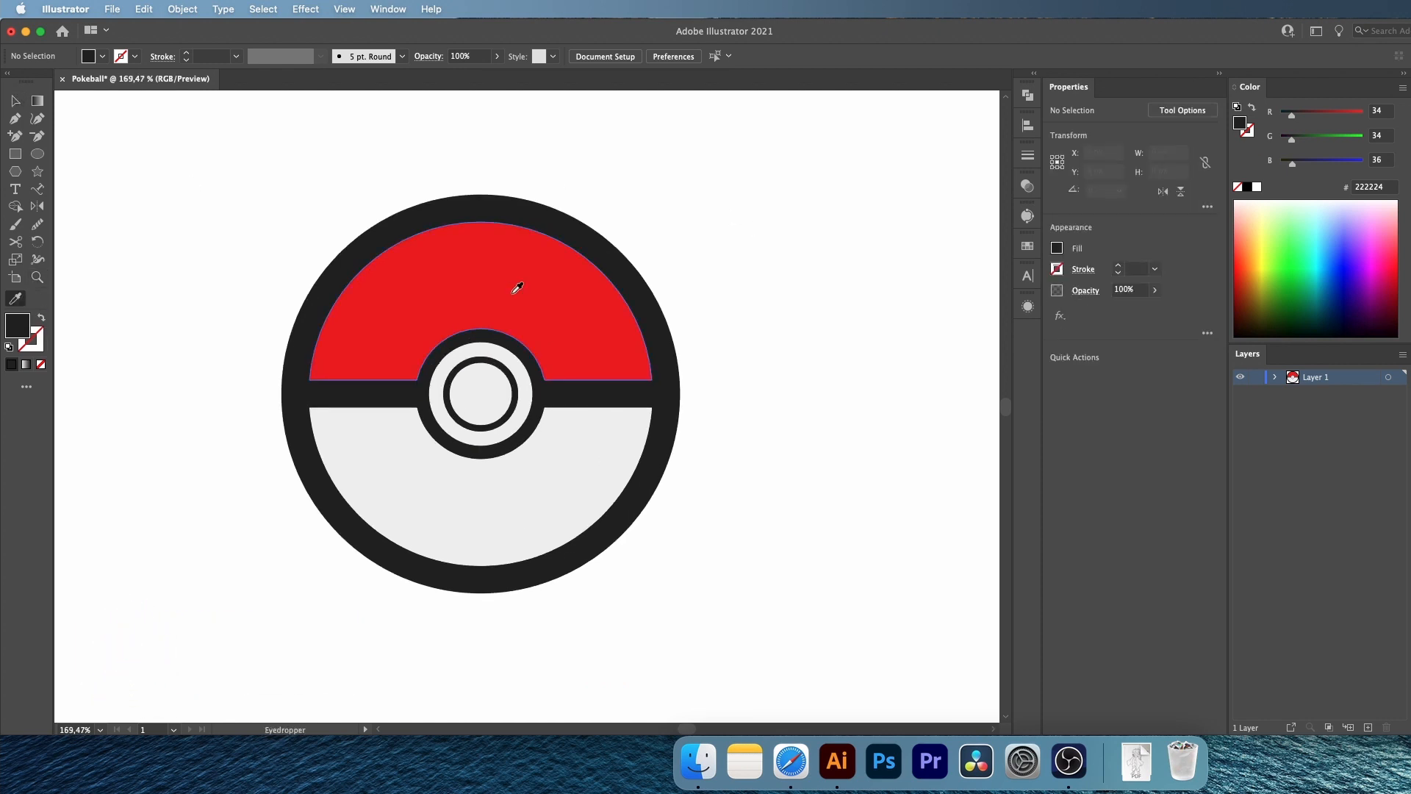
left_click(516, 289)
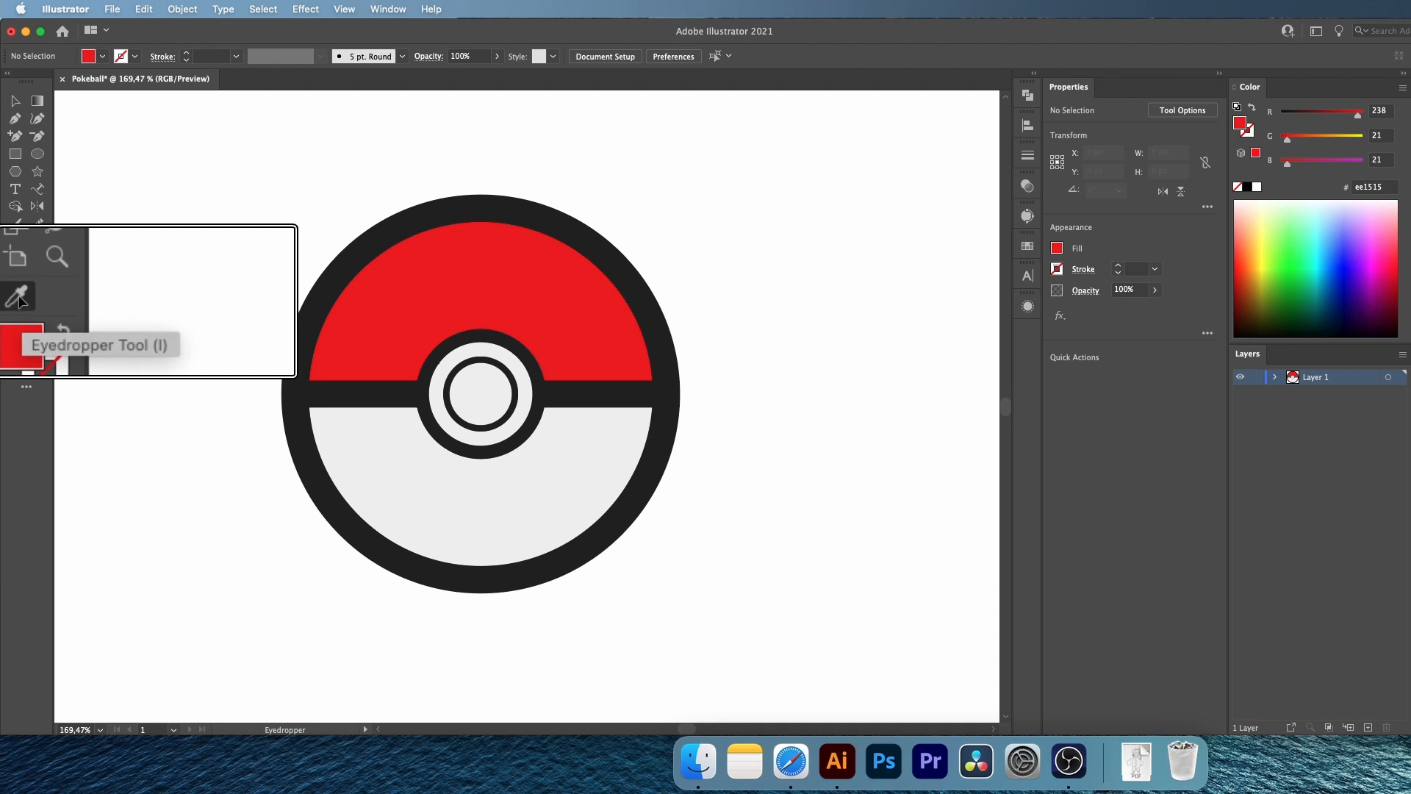
double_click(18, 325)
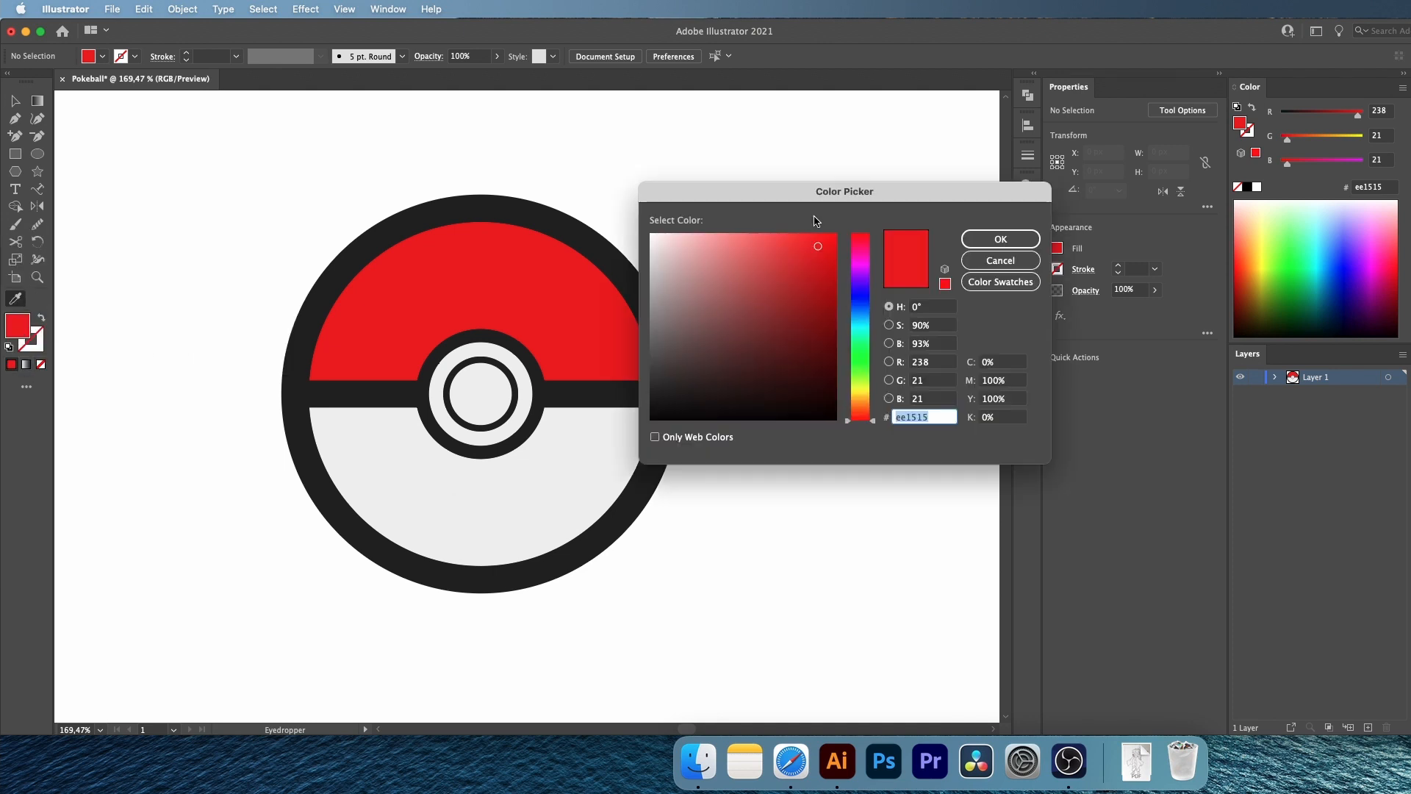
left_click_drag(815, 247, 816, 329)
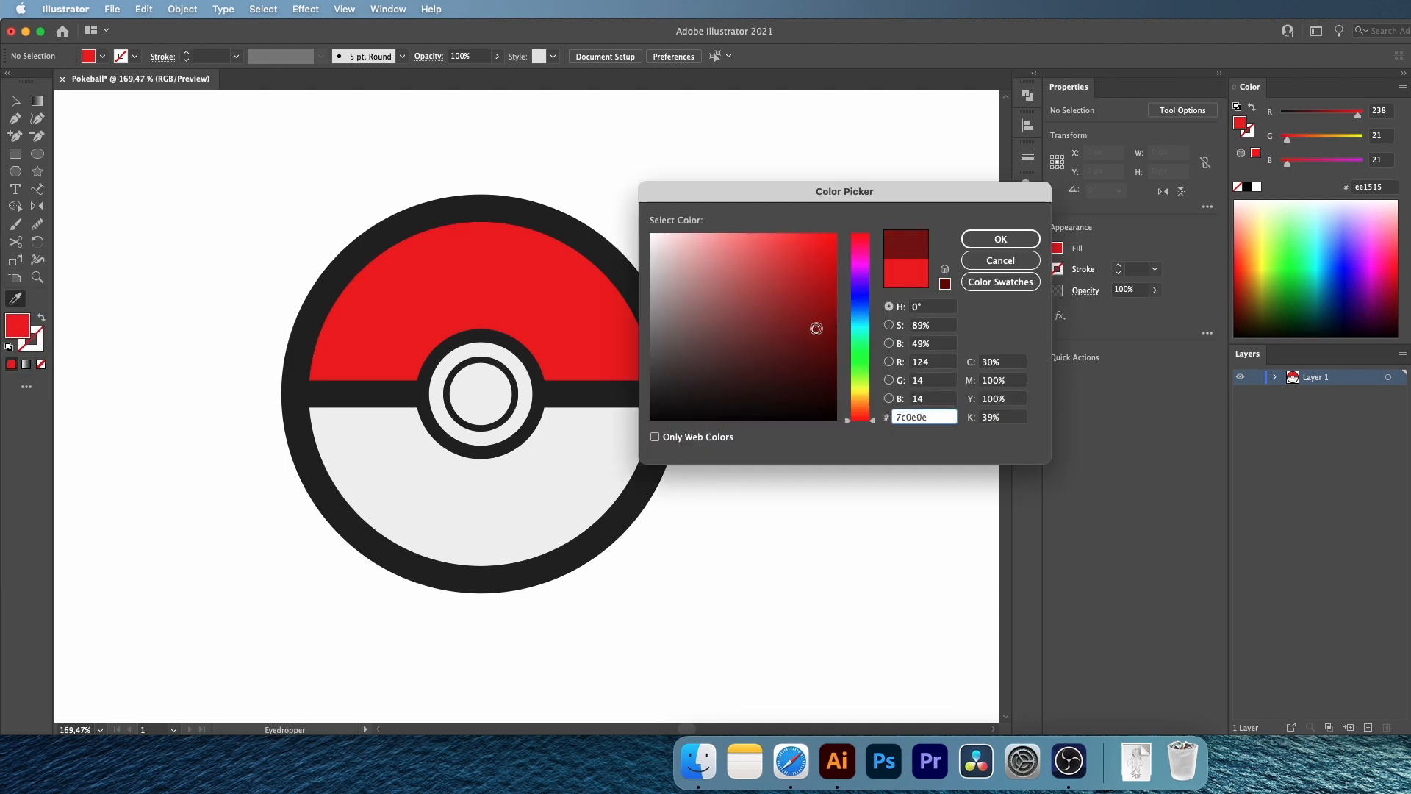
left_click(1001, 240)
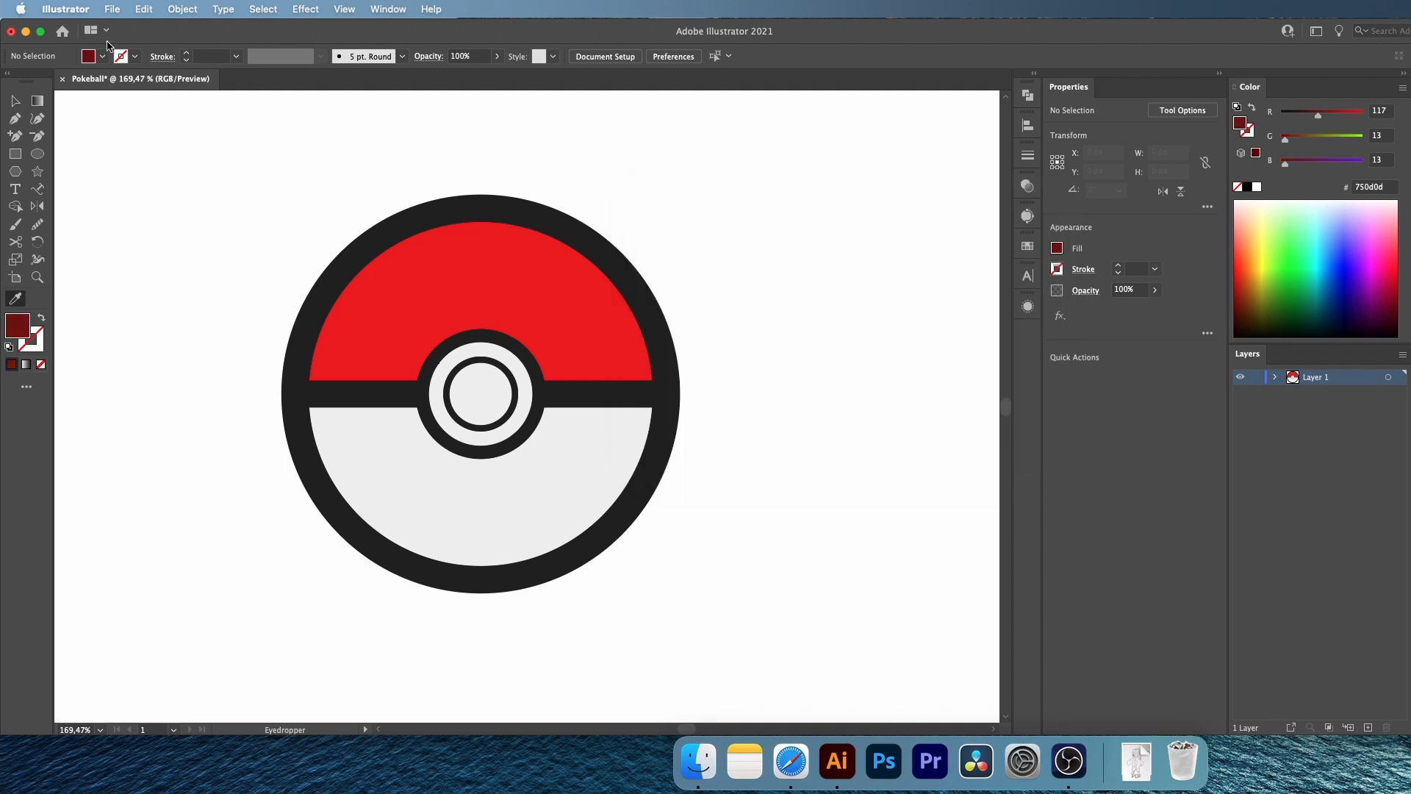
Draw a closed dark red Pen shape over the Pokeball's right side, with its inner edge curving from upper right to lower left
left_click(13, 122)
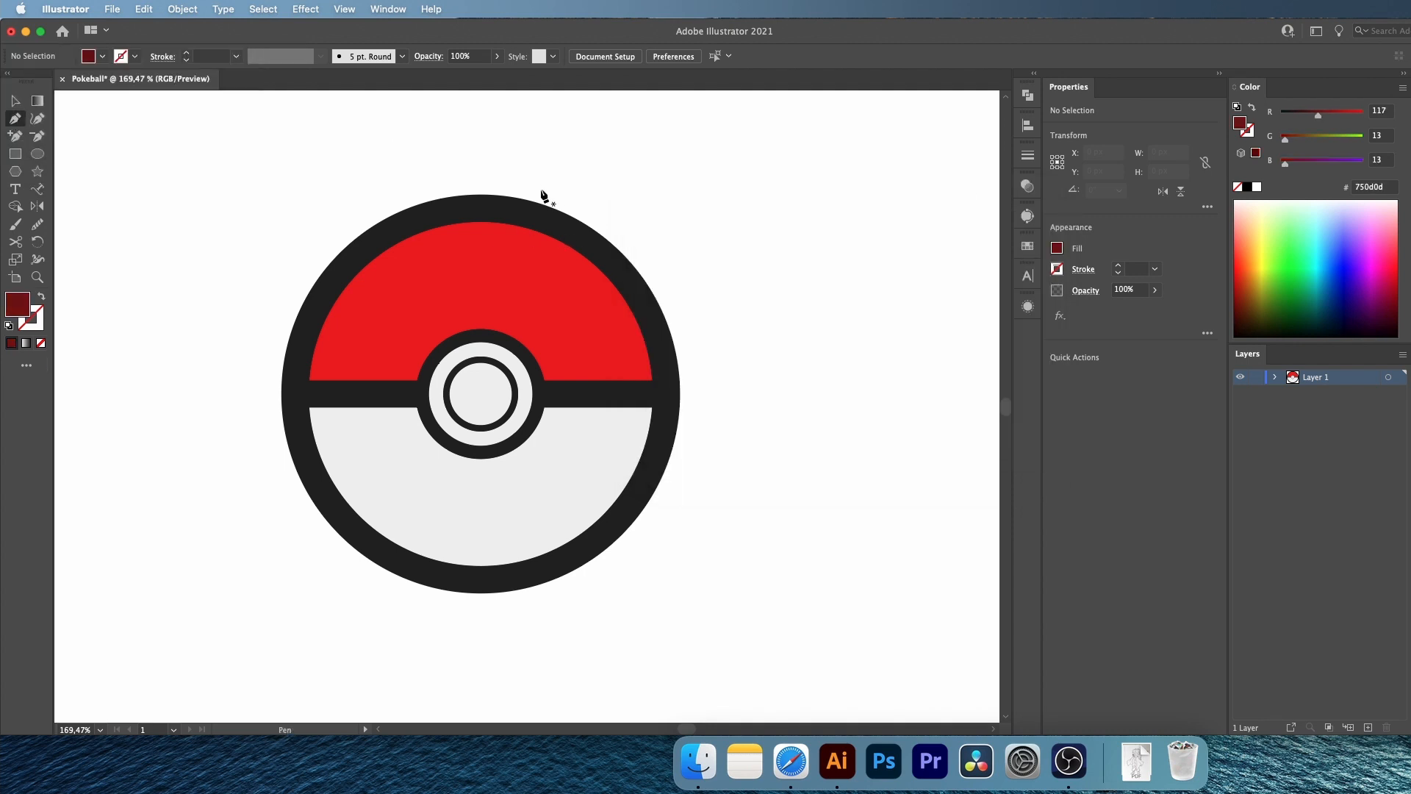
left_click(593, 214)
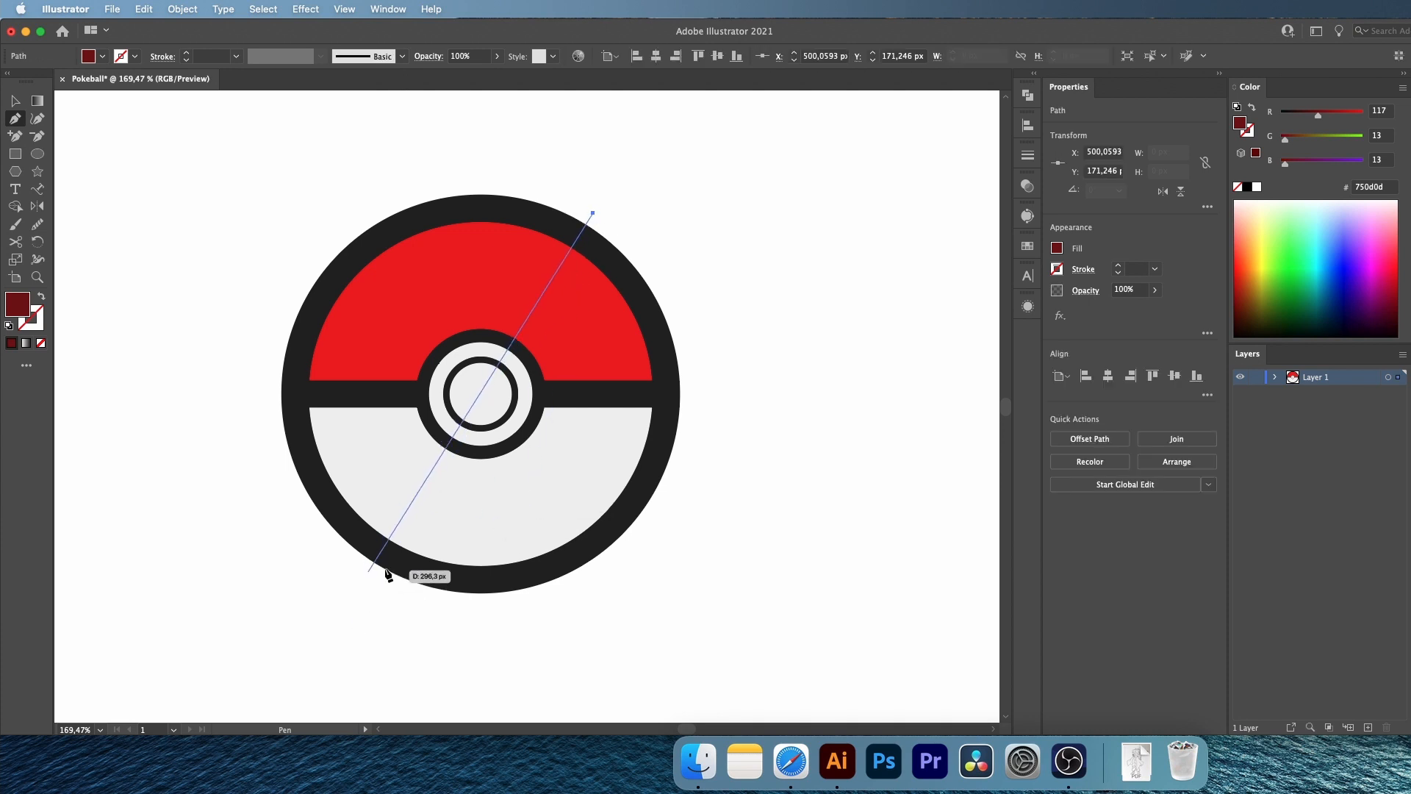
left_click_drag(351, 575, 617, 668)
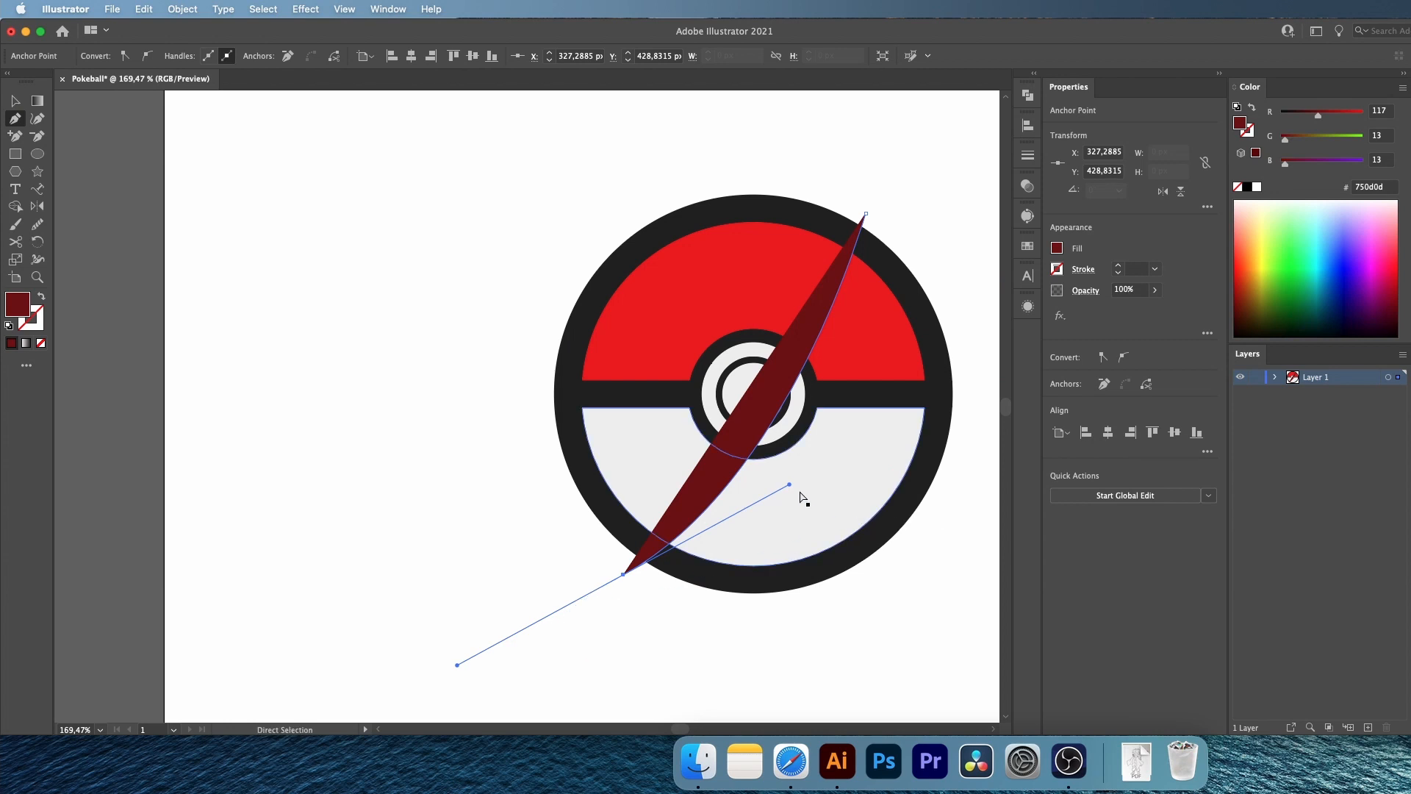
left_click_drag(788, 486, 963, 485)
left_click(923, 421)
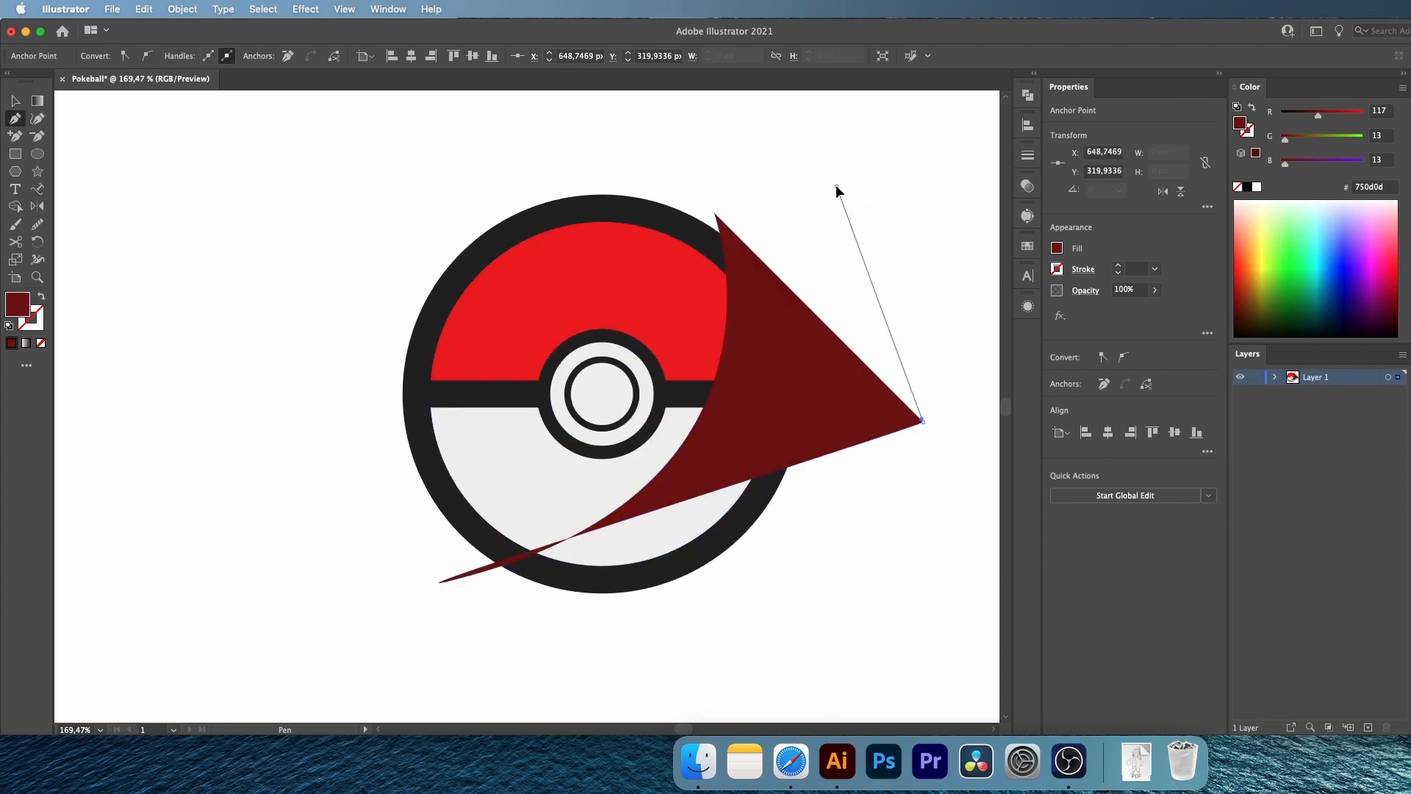
left_click(838, 184)
left_click(714, 214)
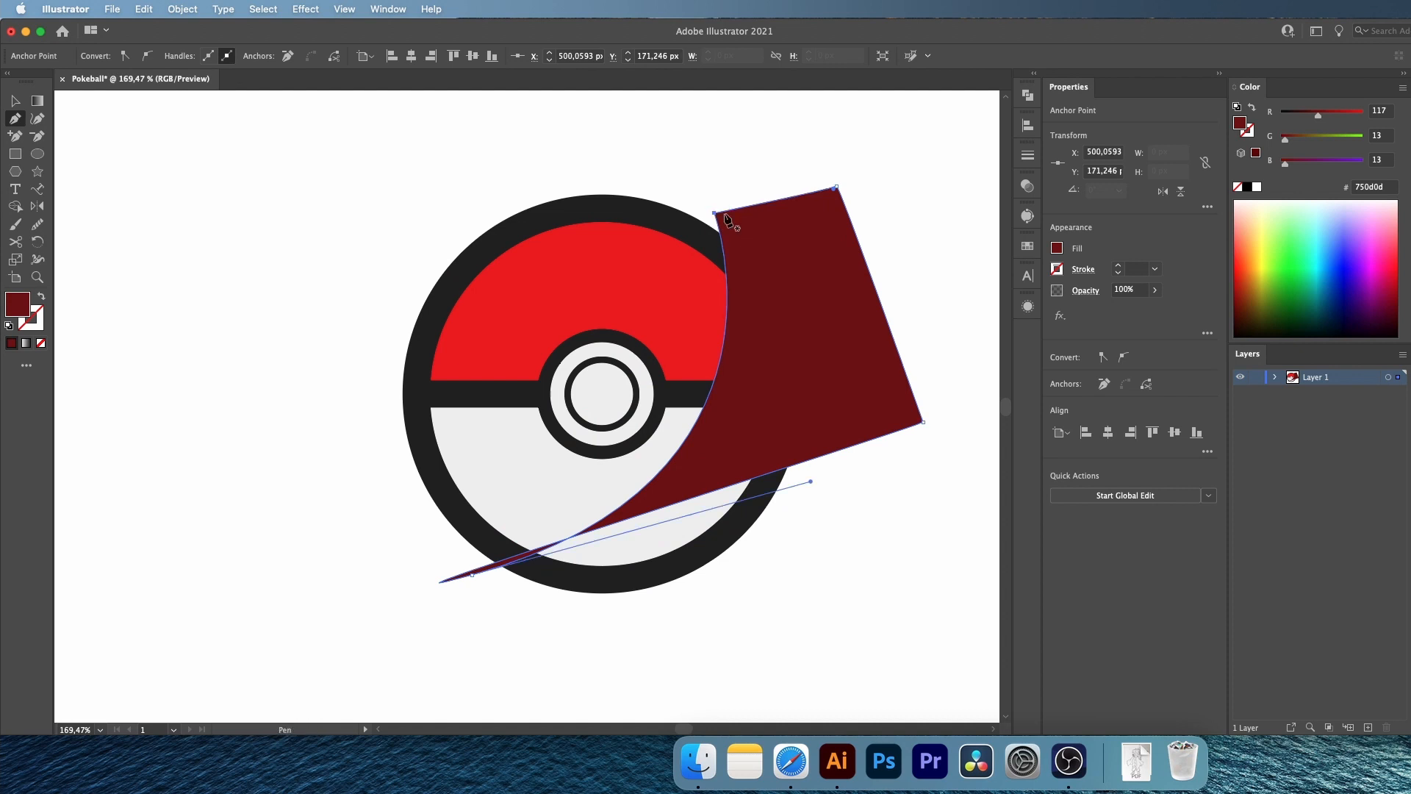
Trim the dark red shape to its overlap with the red half using Shape Builder, and delete the leftover sliver
key("v")
left_click(681, 299, "shift")
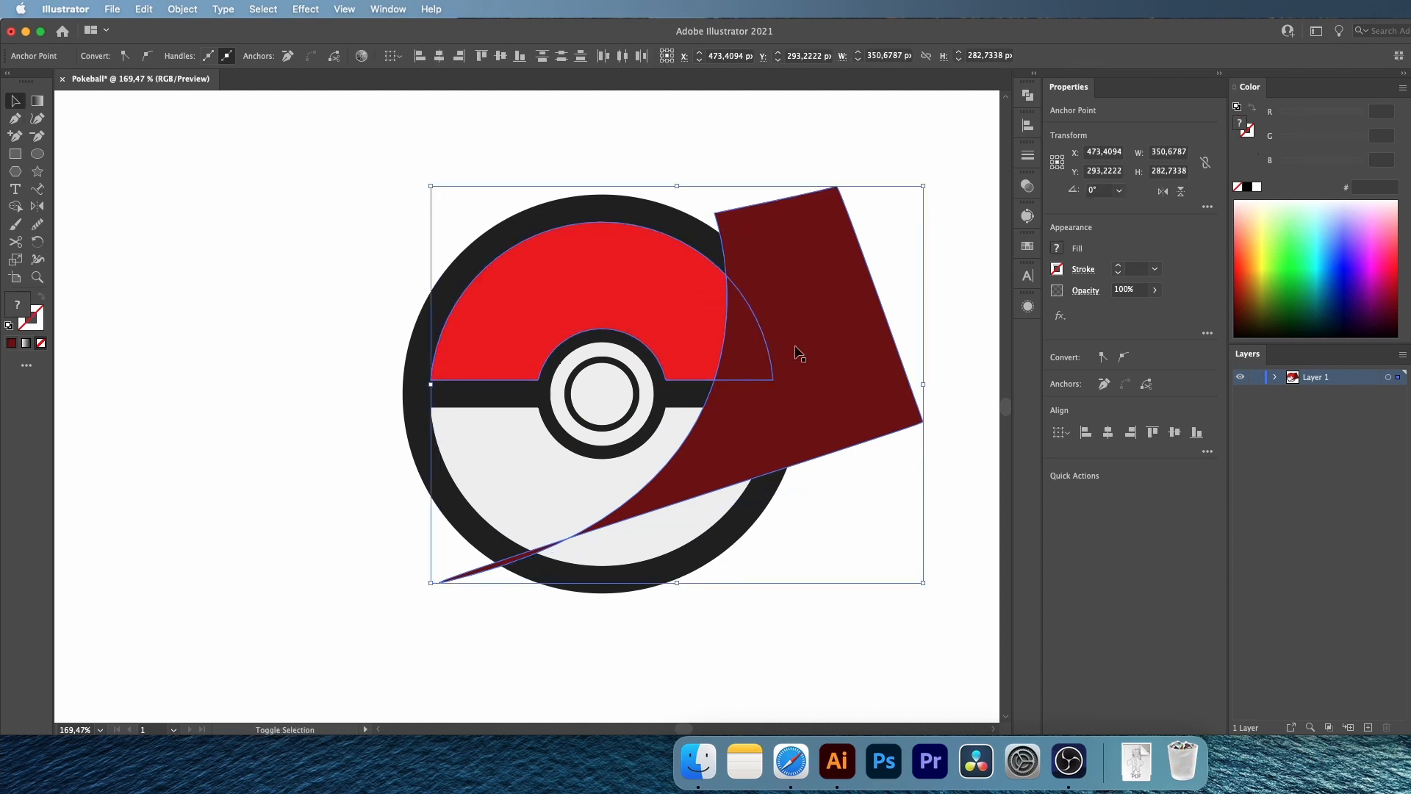
key("shift+m")
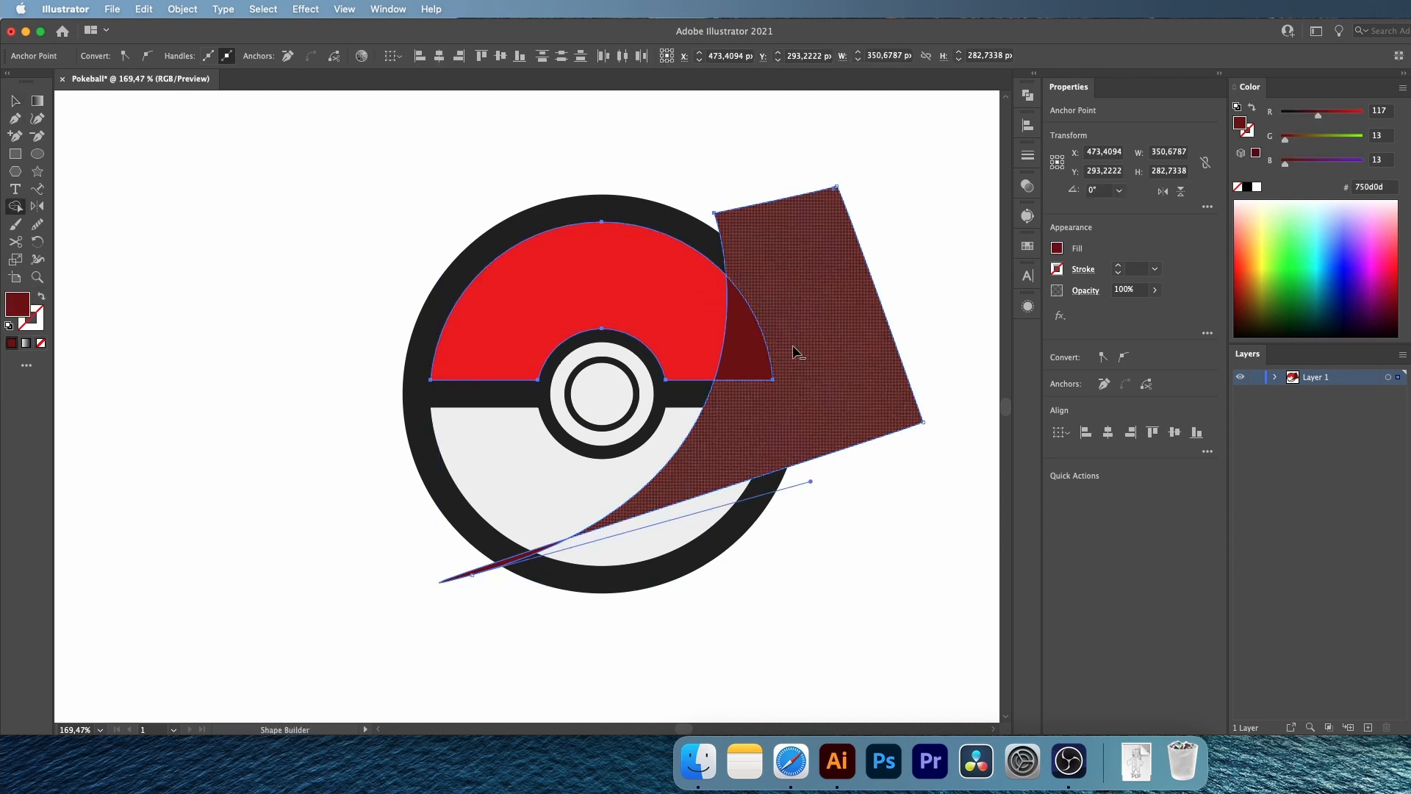
left_click(793, 347, "alt")
left_click(841, 328, "super")
key("v")
left_click(478, 572)
key("Delete")
Sample the light gray of the lower half with the Eyedropper and darken the fill color to #7c7c7c
scroll(478, 584, "right", 2)
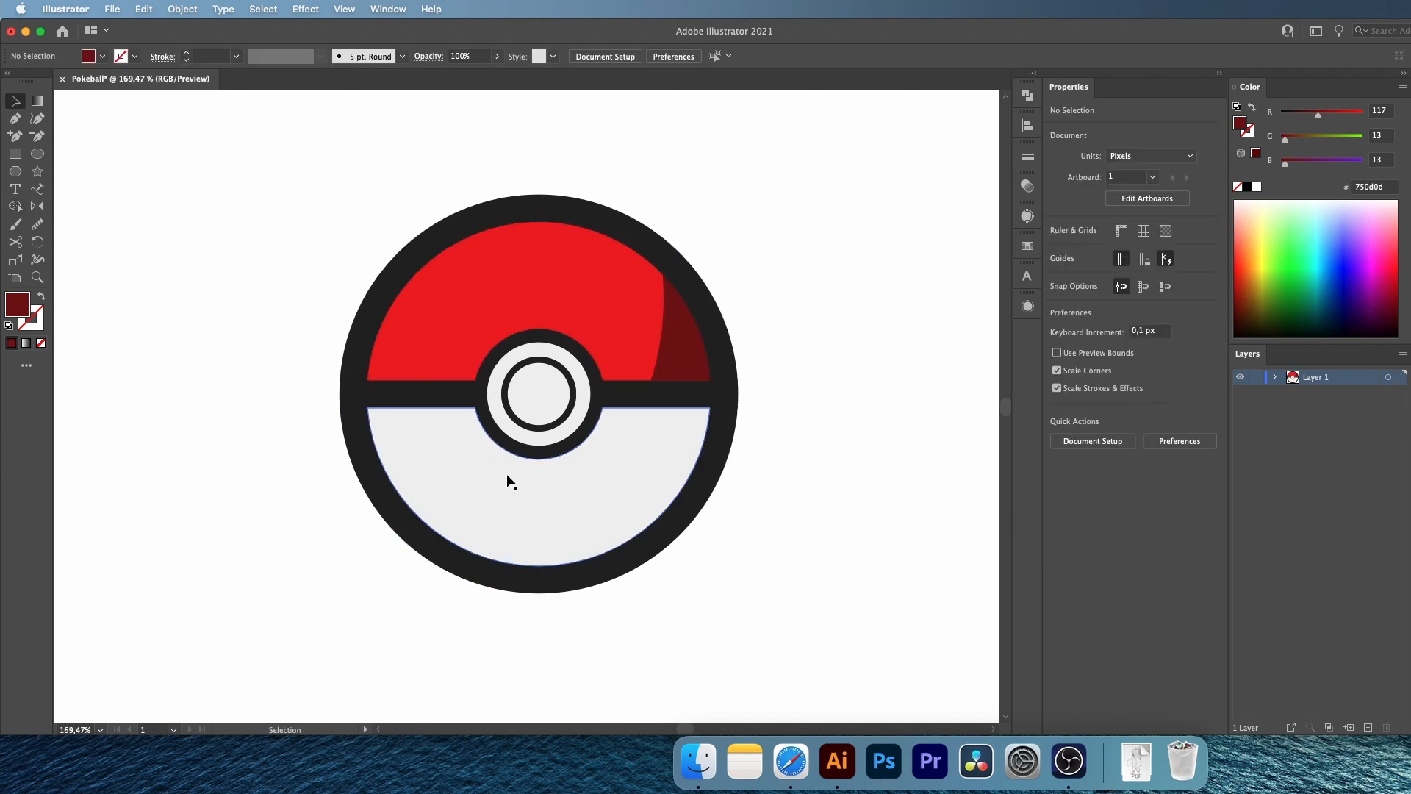
left_click(507, 482)
left_click(85, 308)
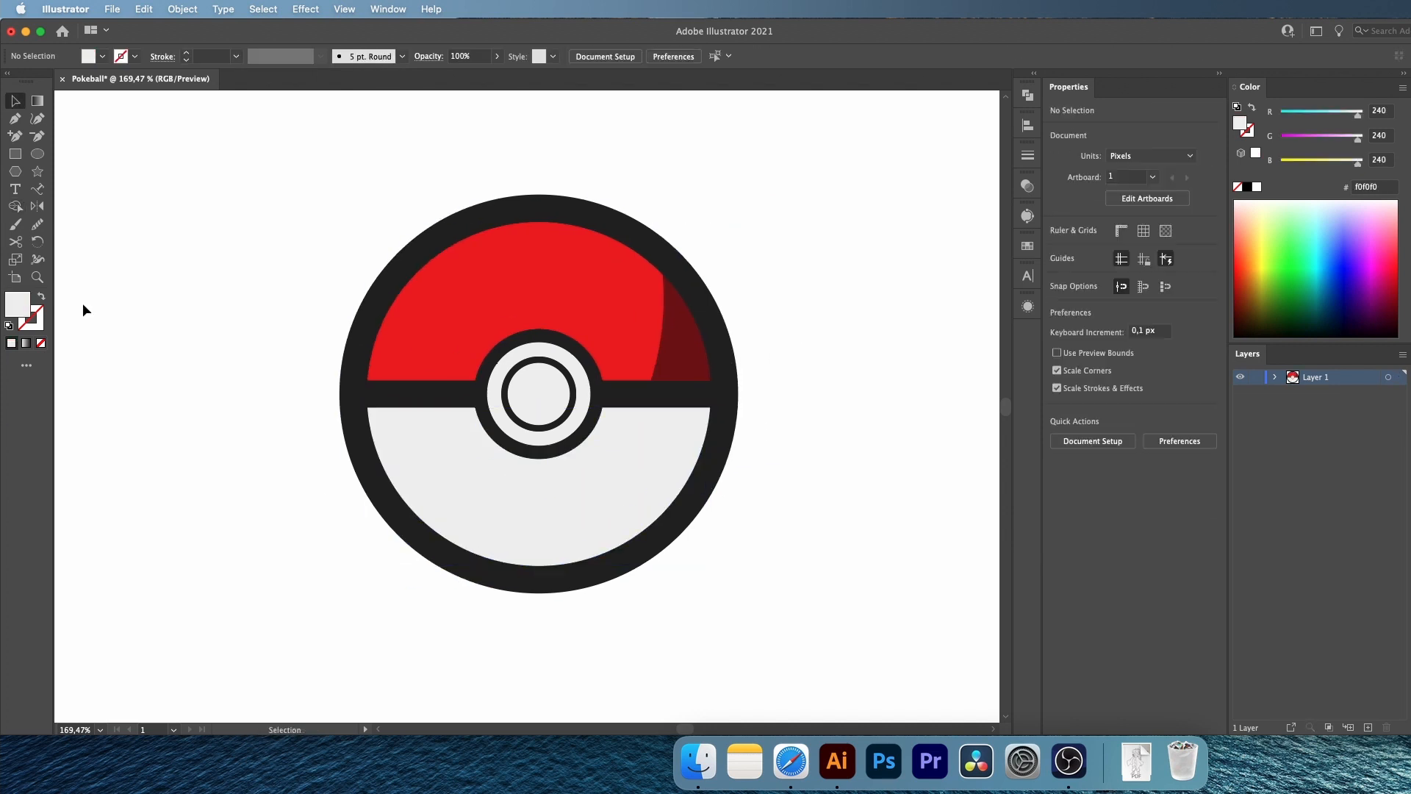
key("i")
double_click(20, 321)
left_click_drag(652, 247, 648, 329)
left_click(1000, 239)
Draw a closed gray Pen shape over the lower half's right side, with its inner edge curving from the band down to the lower left
key("p")
left_click(643, 402)
left_click_drag(384, 577, 125, 579)
left_click(728, 657)
left_click(824, 466)
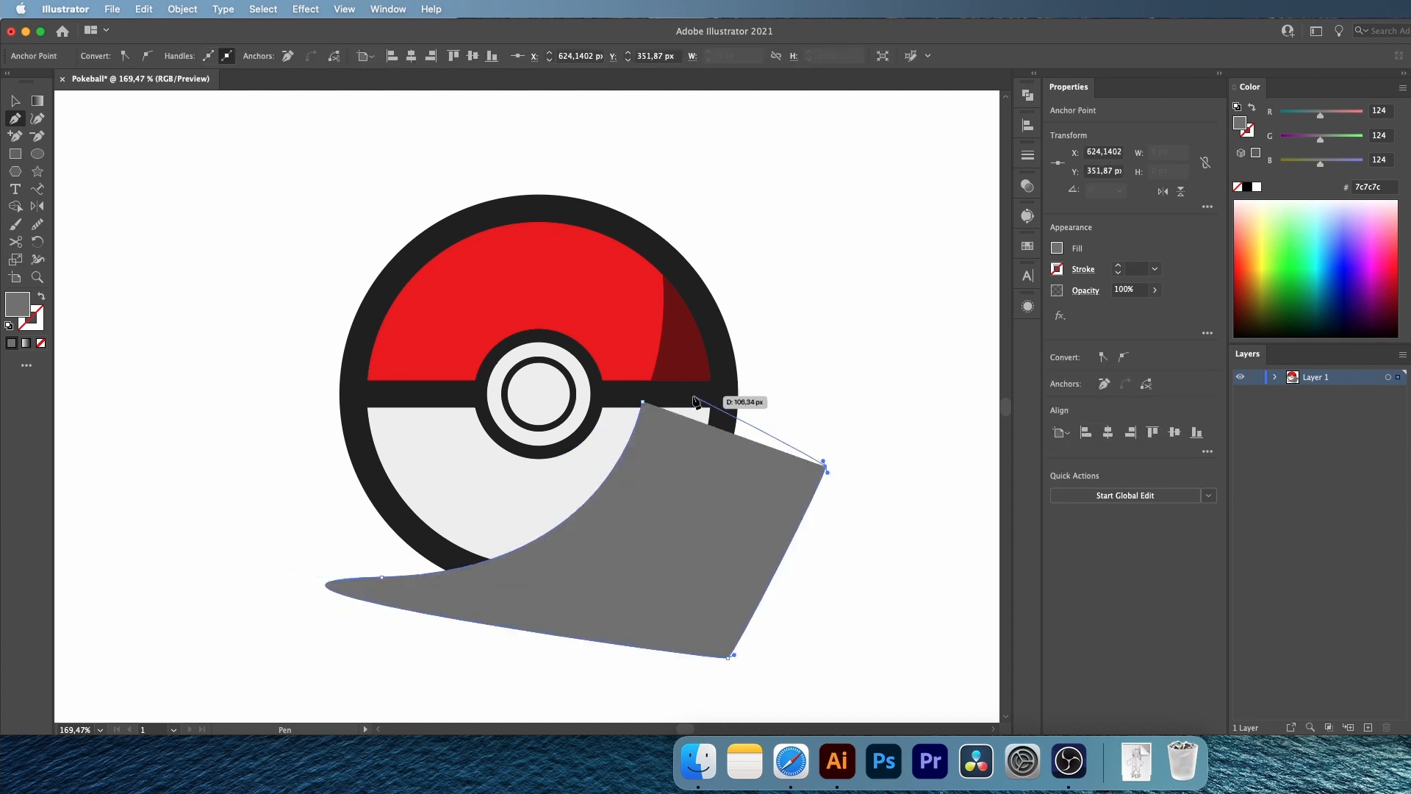
left_click(695, 389)
left_click(643, 401)
Trim the gray shape to its overlap with the light gray lower half using Shape Builder, removing the part outside the ball
key("v")
left_click(614, 445)
key("shift+m")
left_click(765, 471)
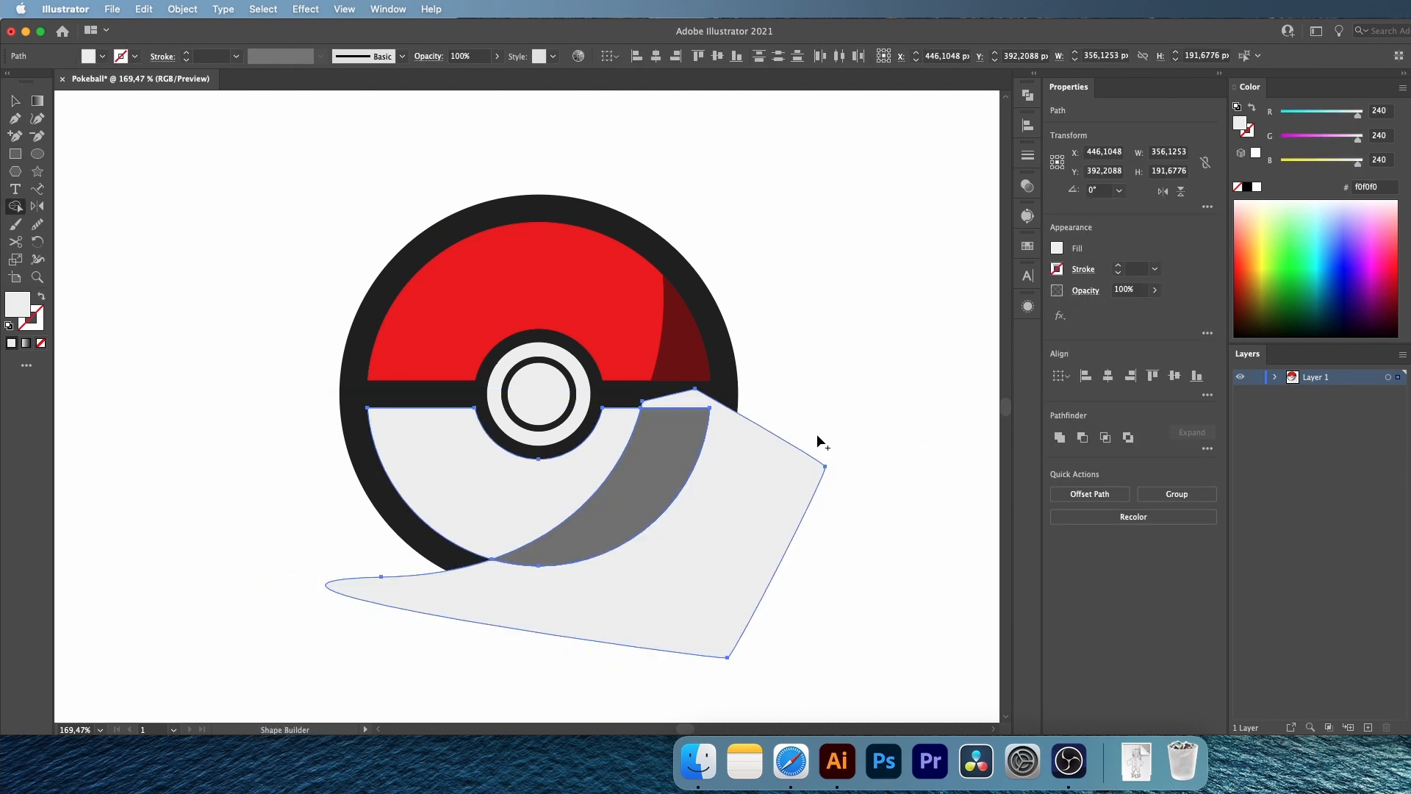
left_click(772, 470, "alt")
key("v")
left_click(817, 438)
Set the opacity of both the gray and the dark red shading shapes to 30%
left_click(662, 441)
left_click(683, 359, "shift")
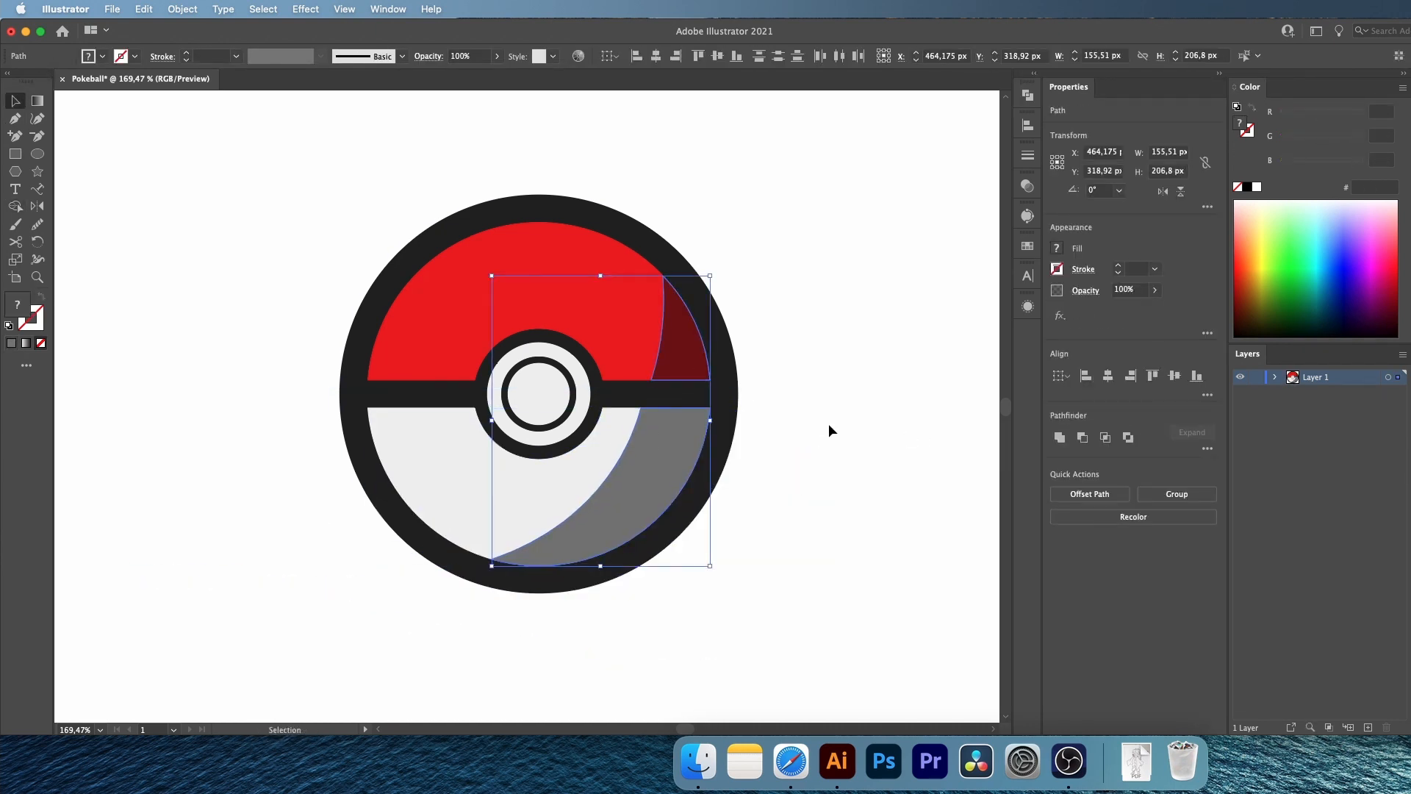
left_click(1143, 289)
type("30")
key("Return")
left_click(781, 288)
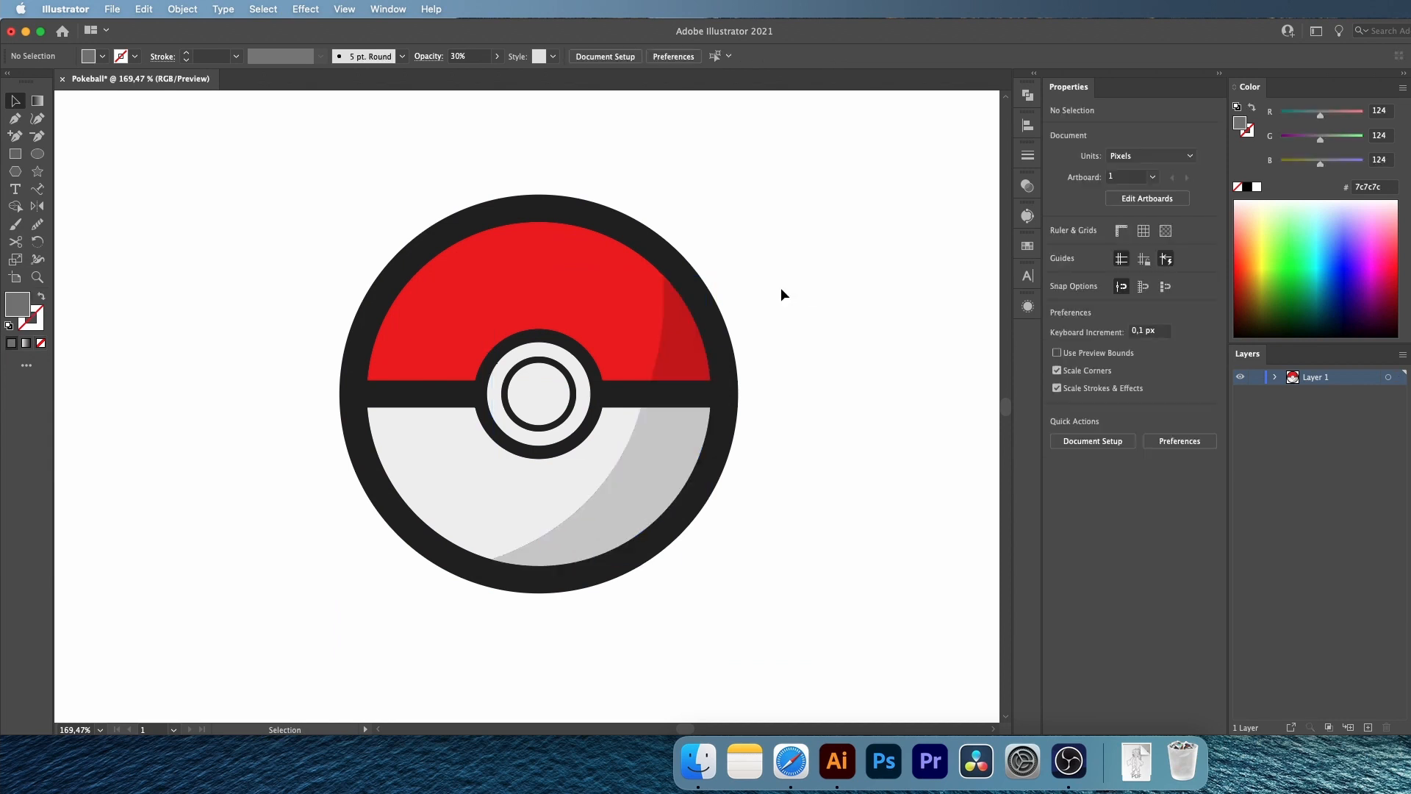
Offset the path of the red upper half by -20 px with Round joins
left_click(37, 277)
left_click_drag(429, 247, 508, 257)
key("v")
left_click(612, 316)
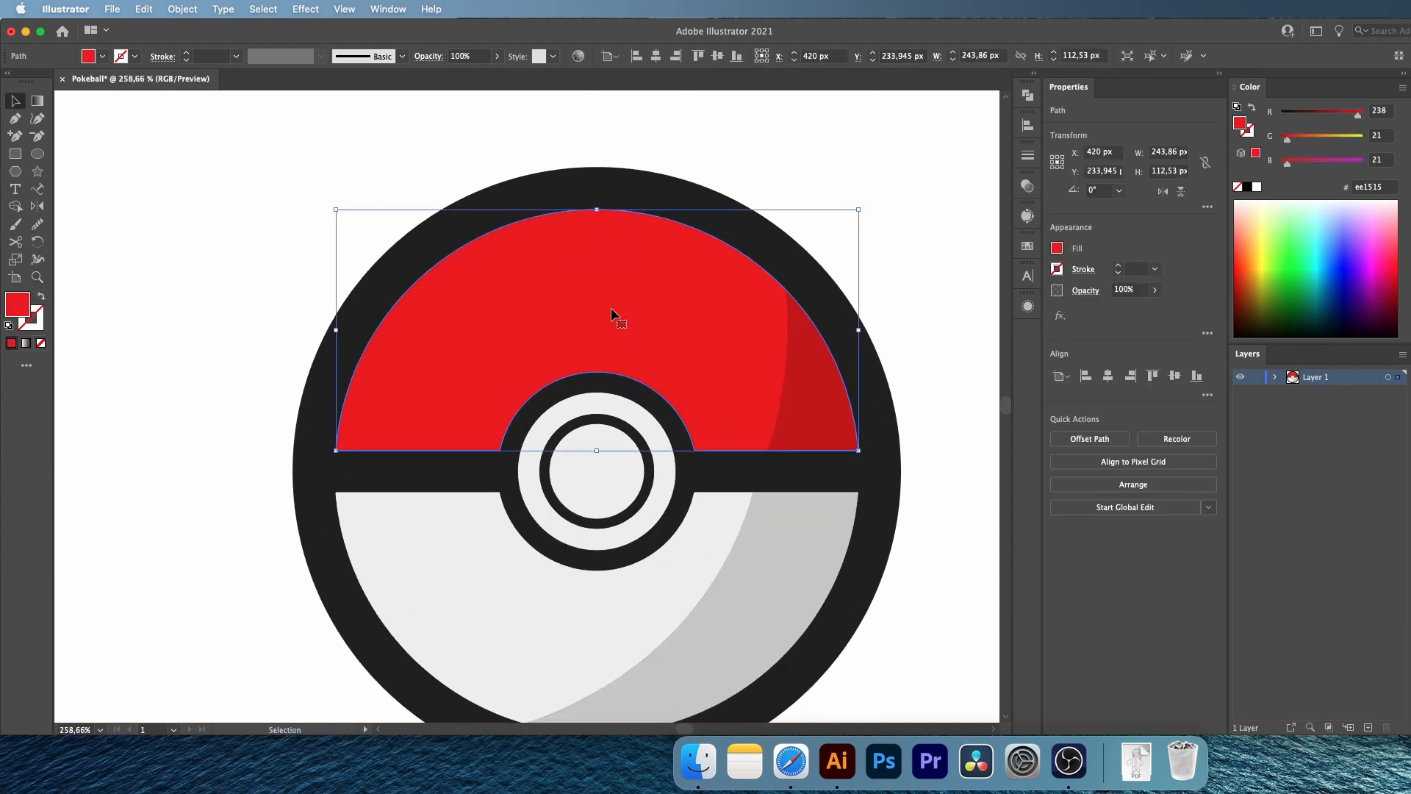
left_click(183, 10)
mouse_move(200, 383)
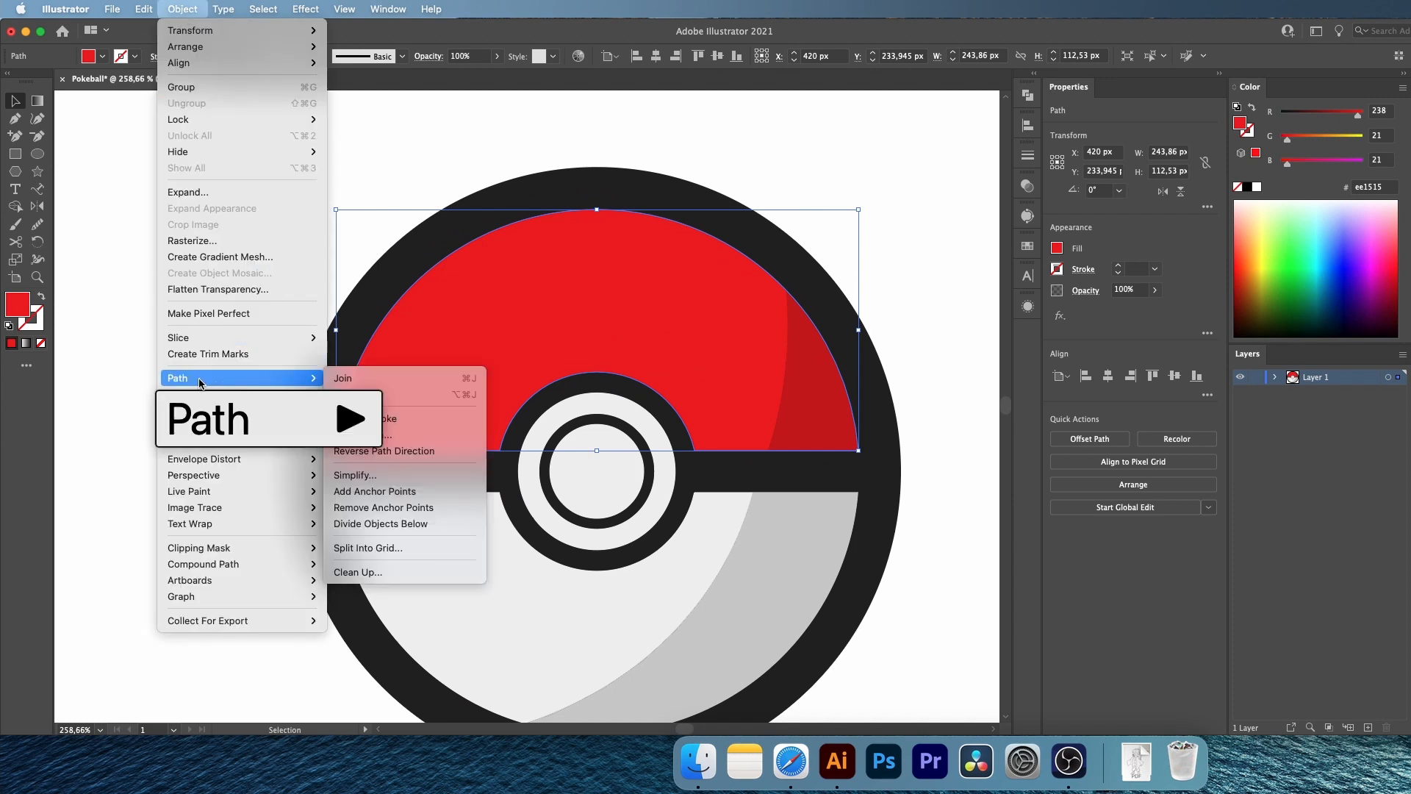
left_click(368, 434)
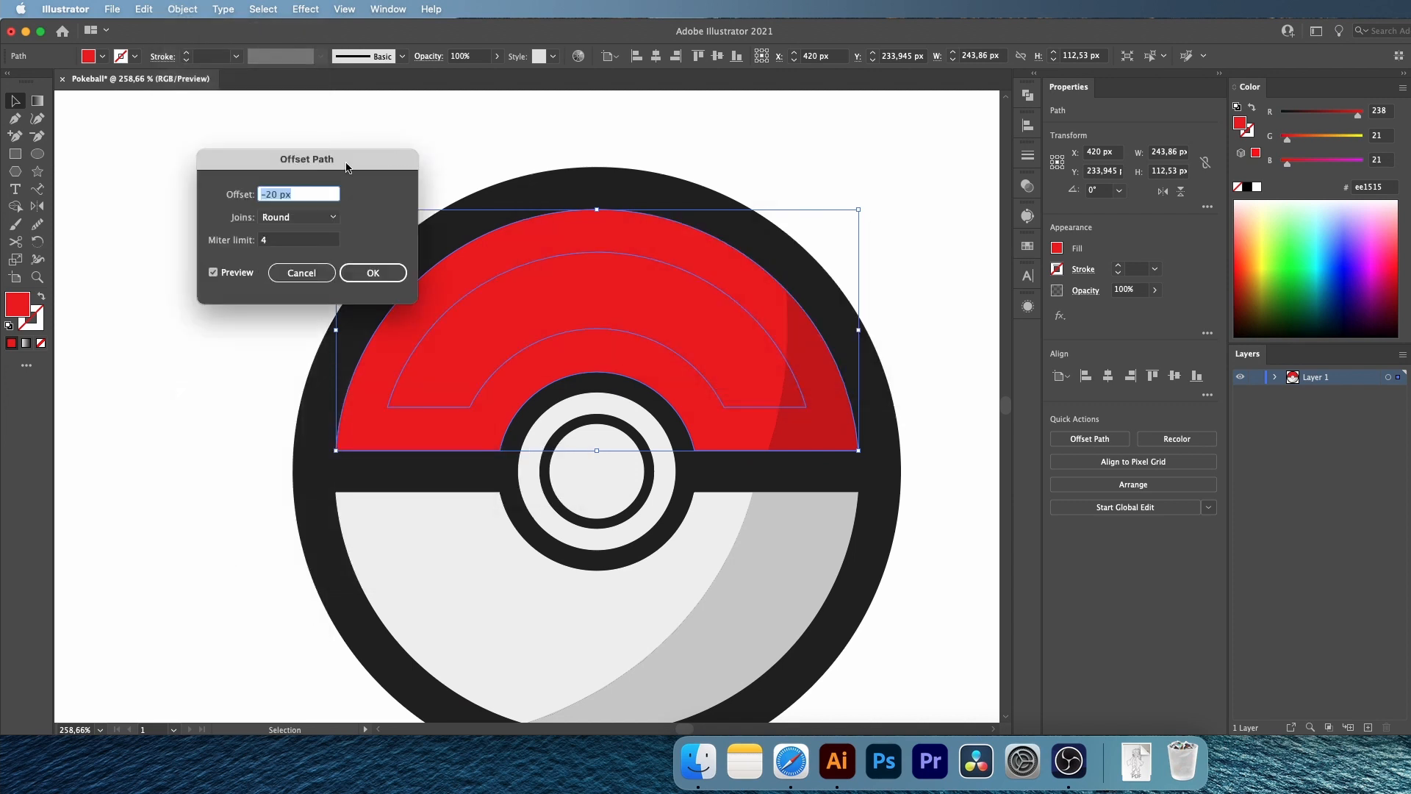
left_click_drag(346, 167, 292, 161)
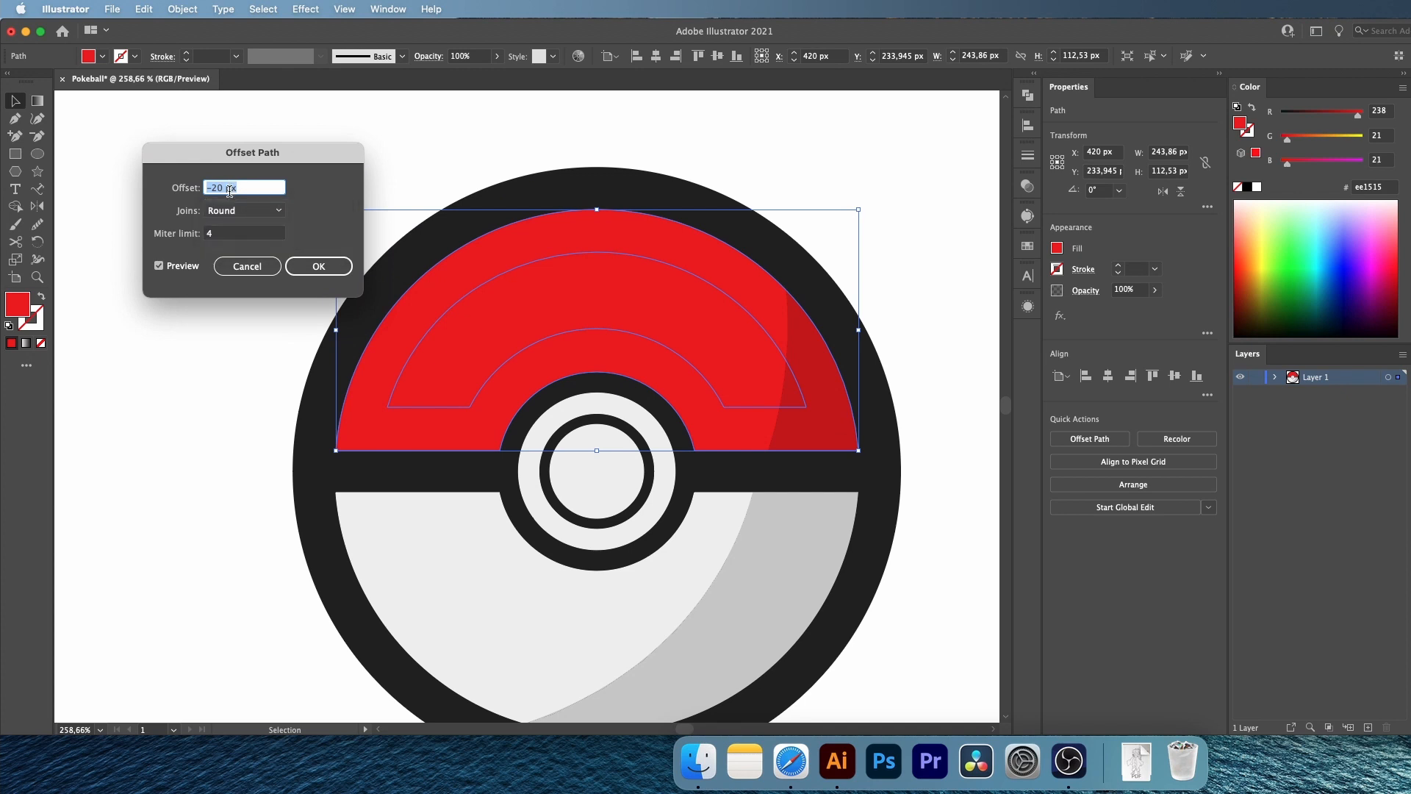
left_click(318, 266)
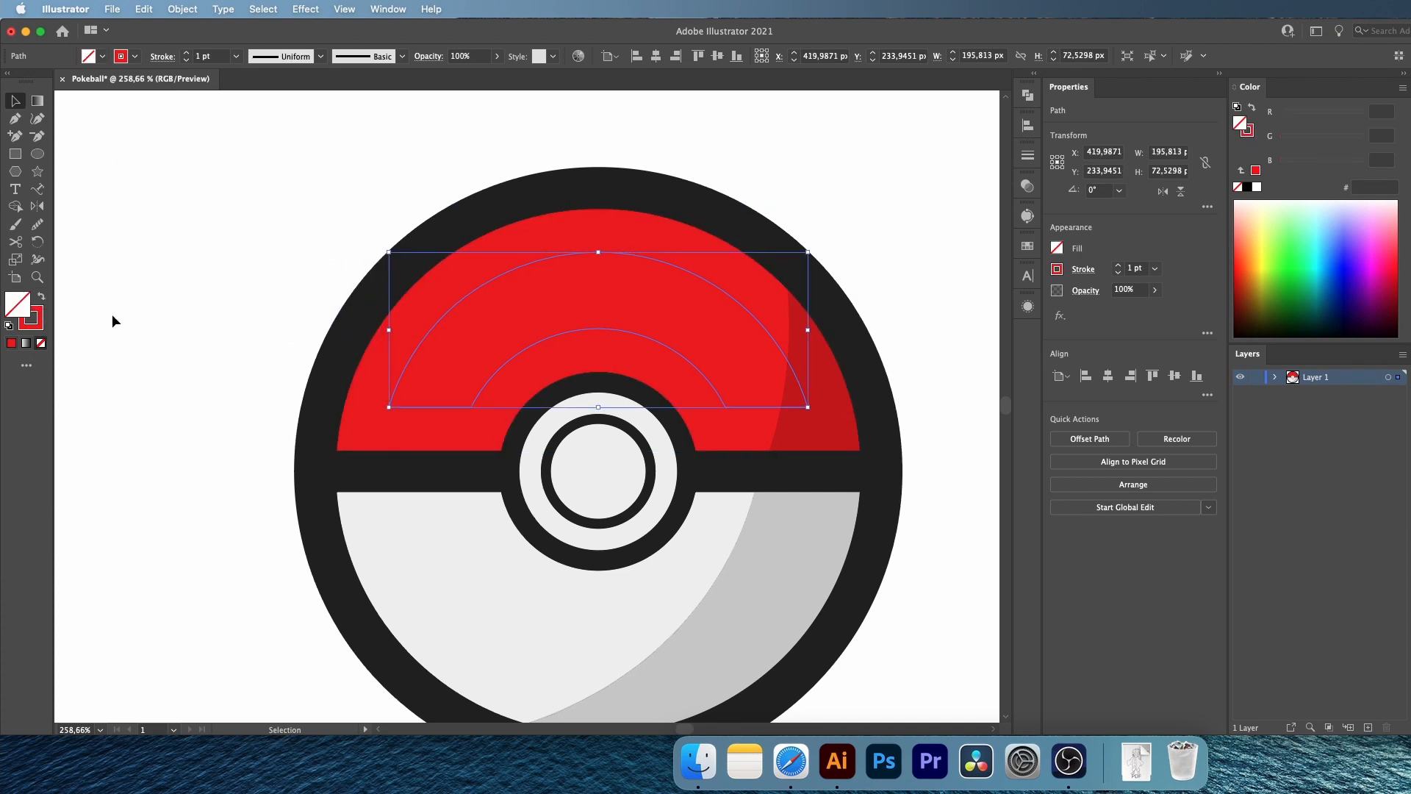
Give the offset path a white 10 pt stroke with round caps and round corner joins
left_click(37, 328)
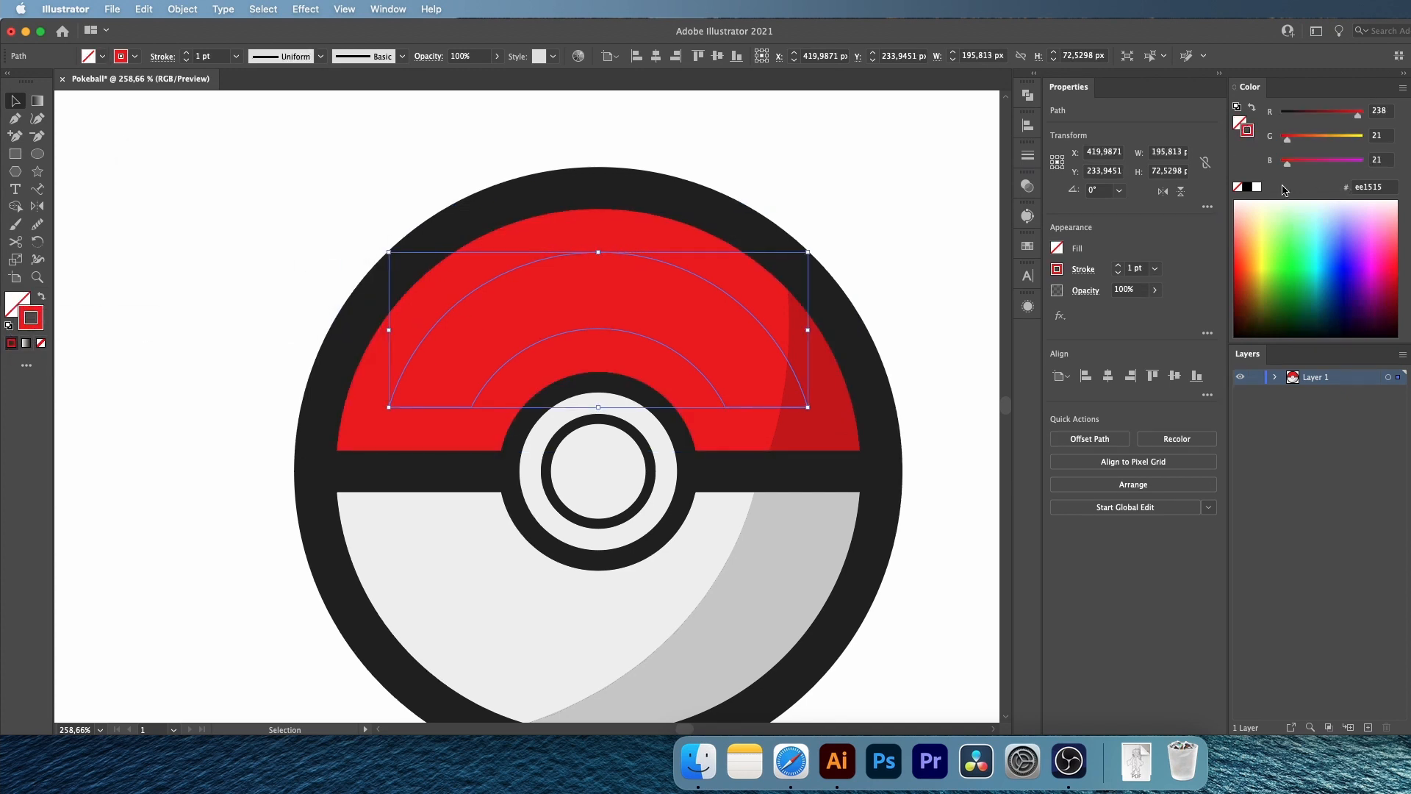
left_click(1257, 188)
left_click(1118, 266)
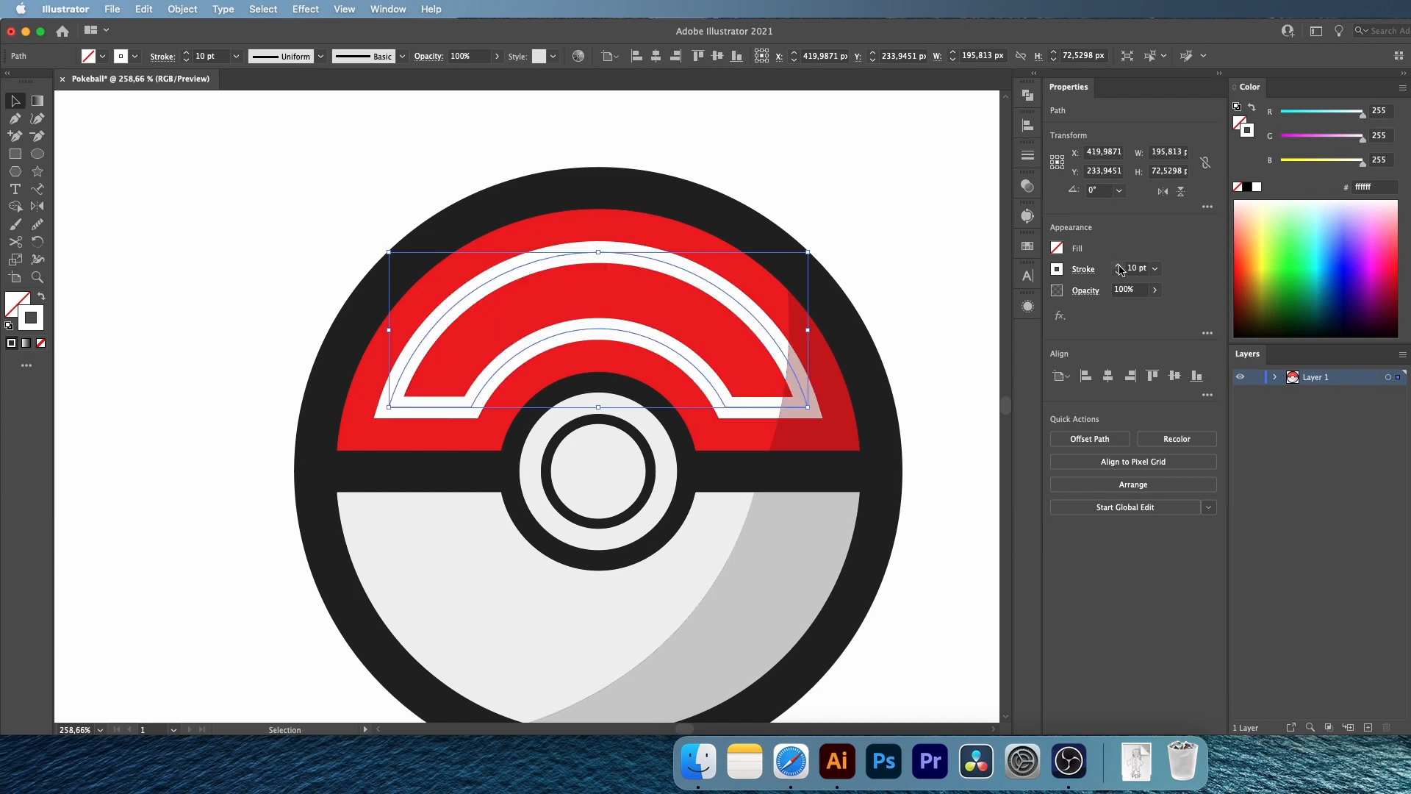
left_click(1118, 272)
left_click(1083, 269)
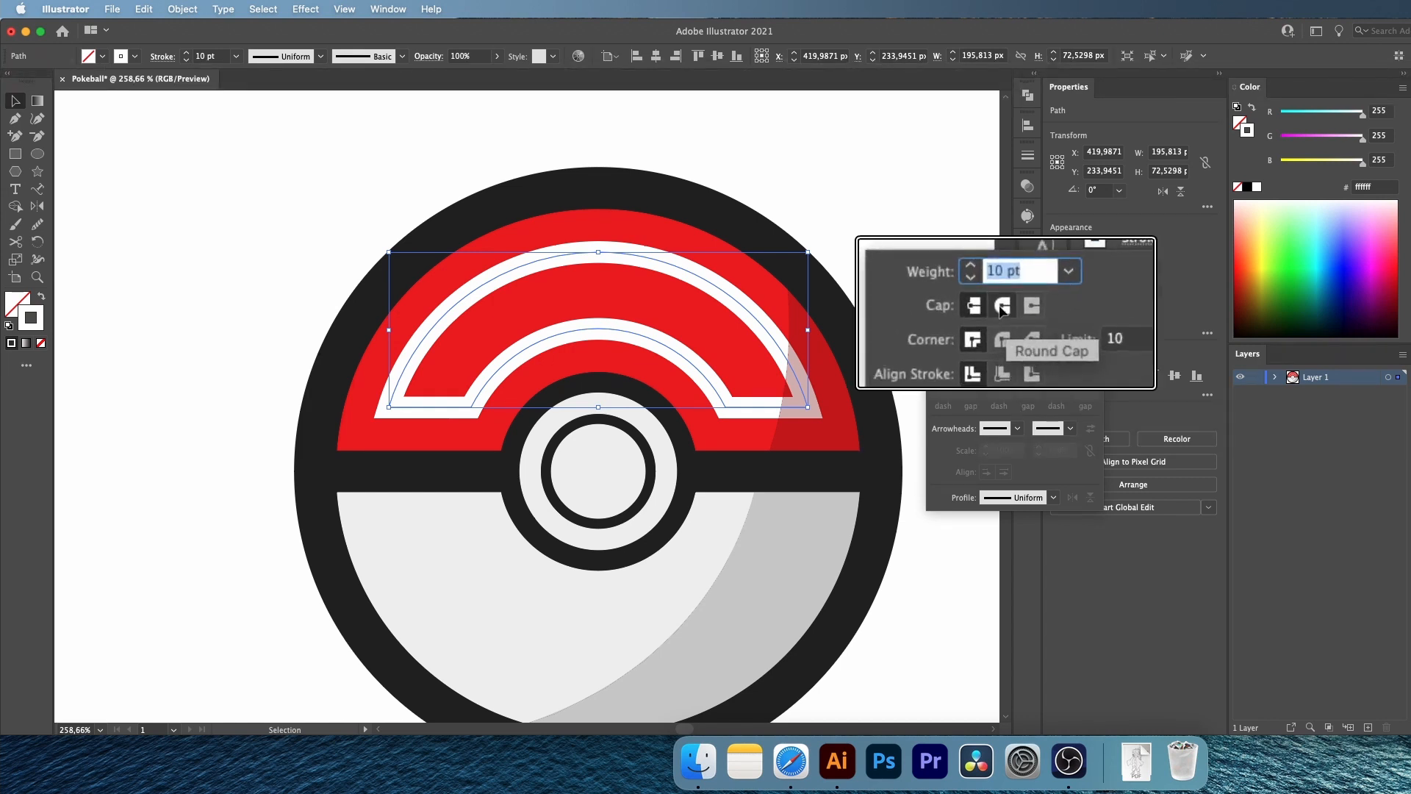
left_click(1001, 308)
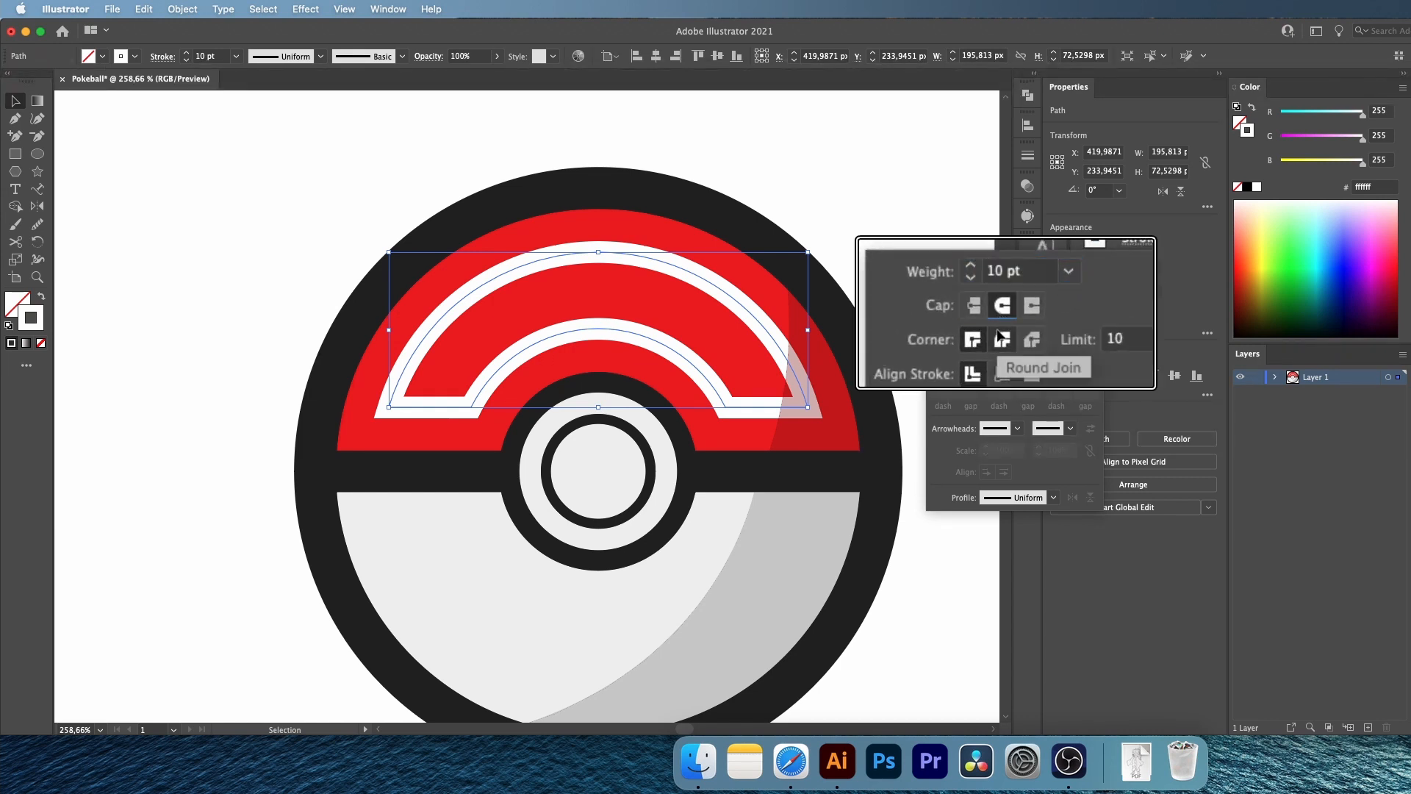
left_click(1000, 335)
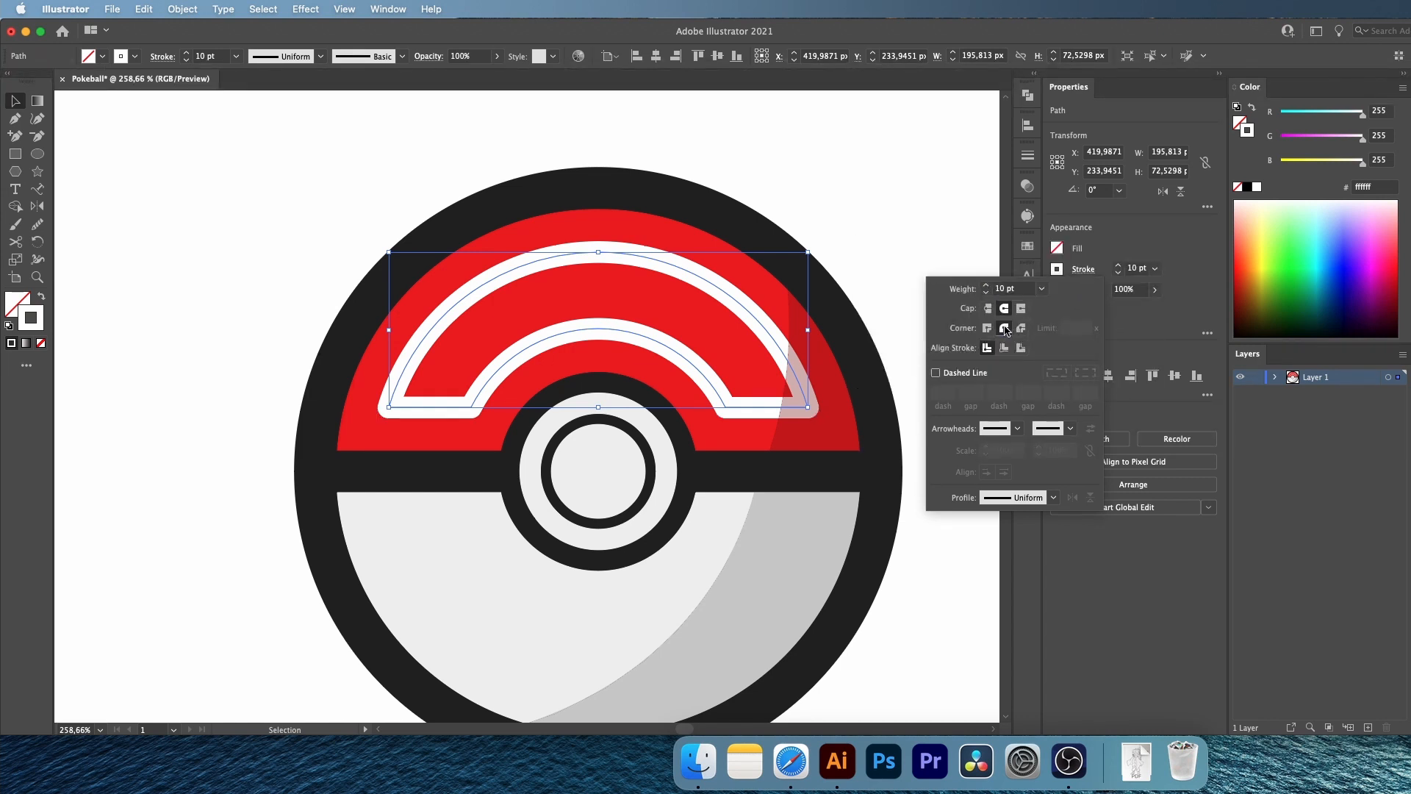
Add anchor points along the upper-left arc of the white outline to mark where the highlight dashes start and end
left_click(15, 136)
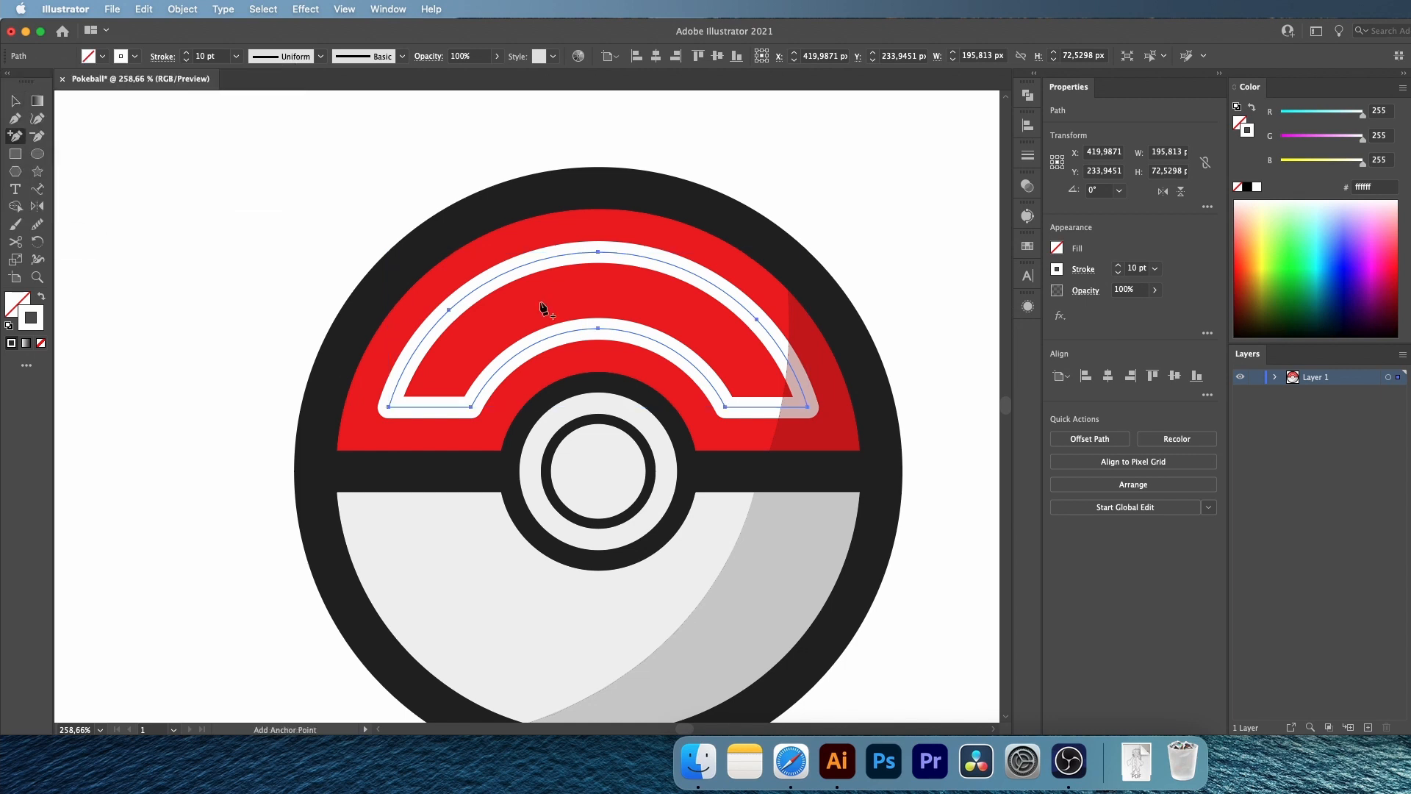
left_click(558, 258)
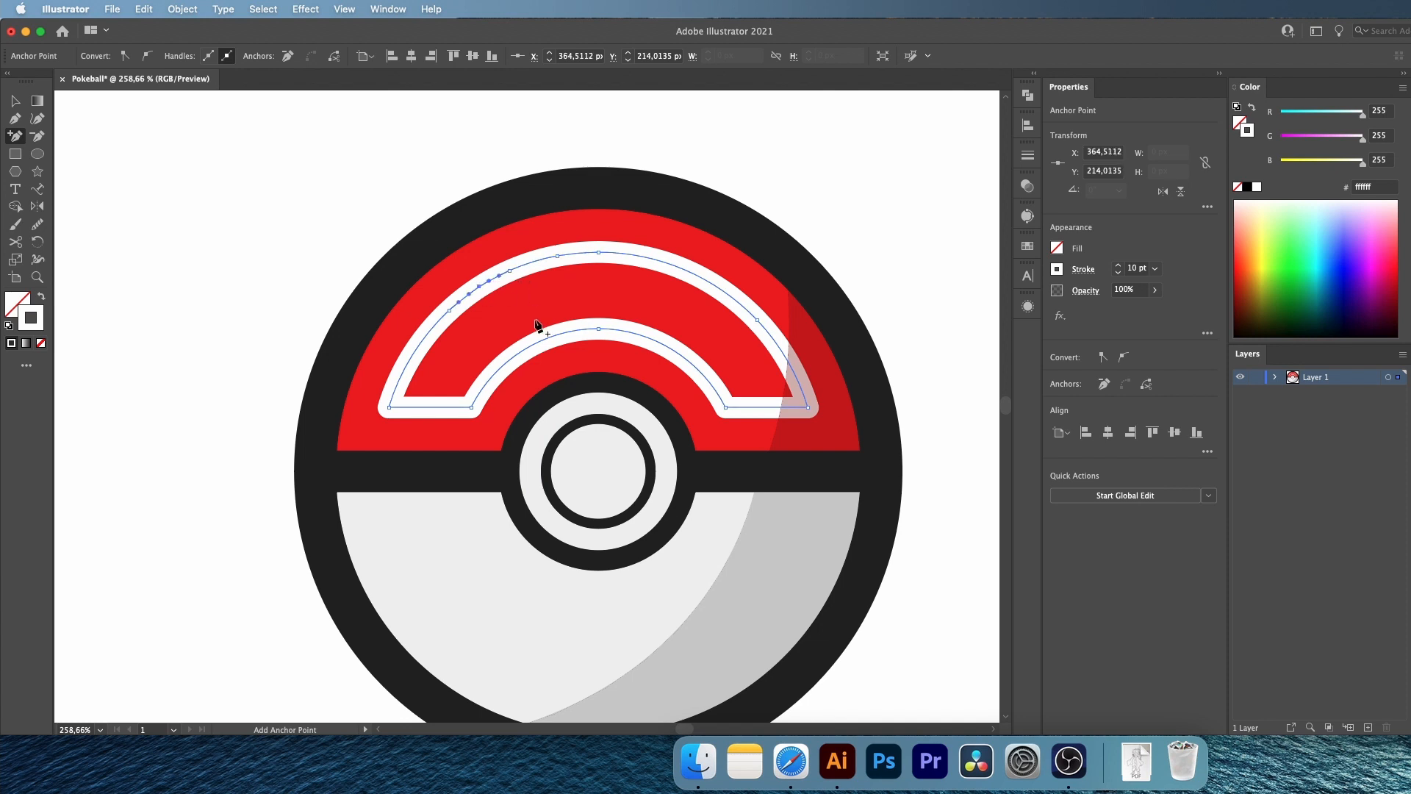
left_click(14, 102)
left_click(234, 220)
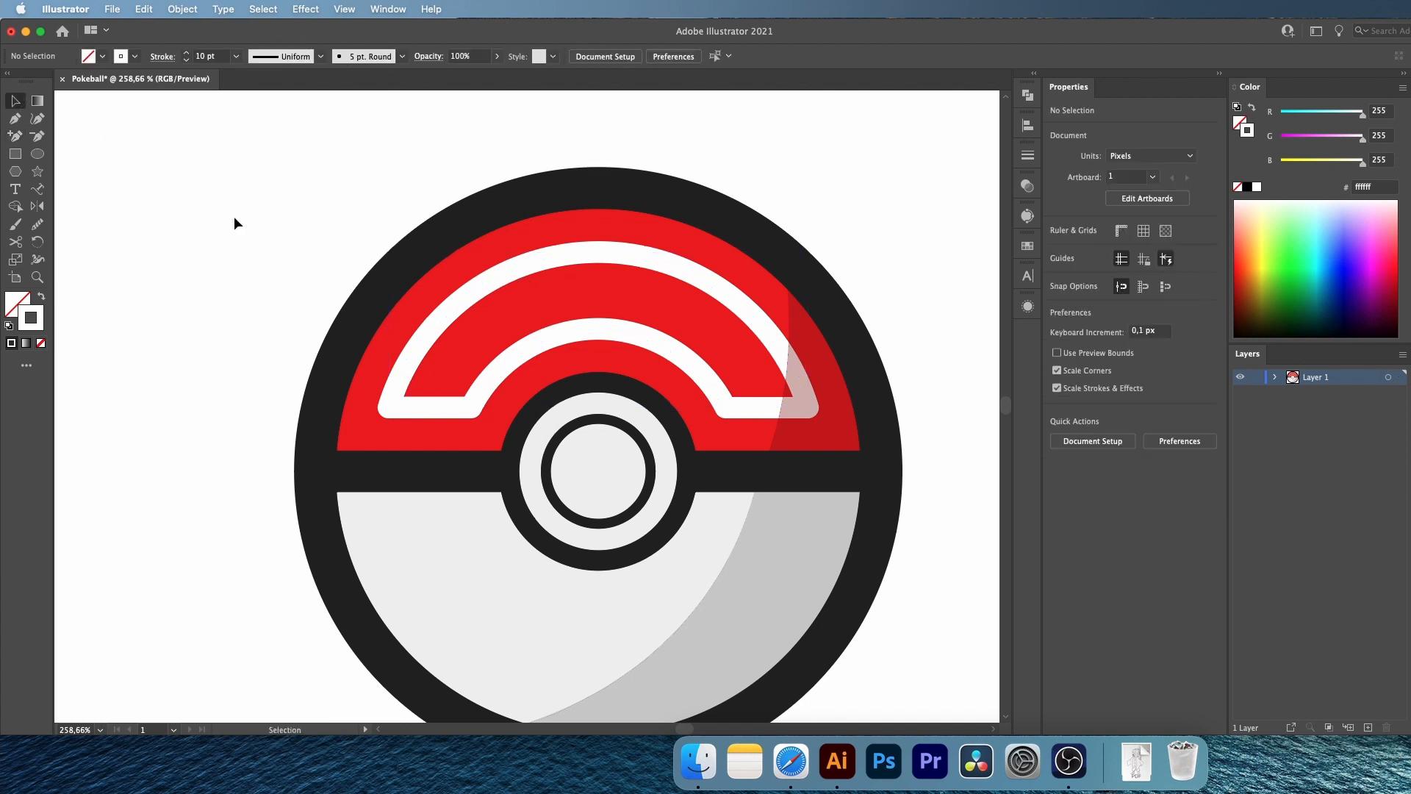
Delete the white outline's anchor points outside the upper-left arc, and the arc's middle point, leaving two separate highlight dashes
left_click(445, 317)
key("a")
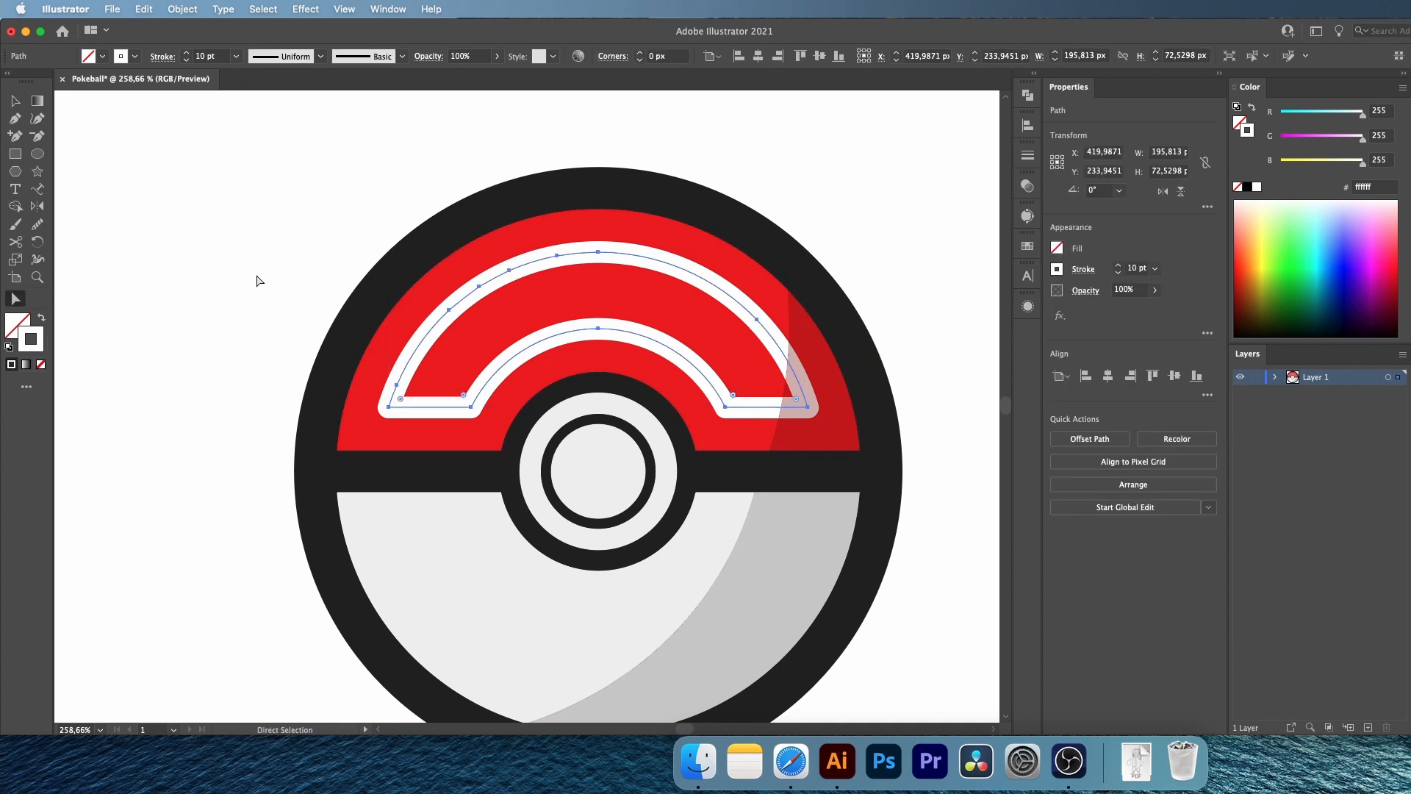
left_click(389, 408)
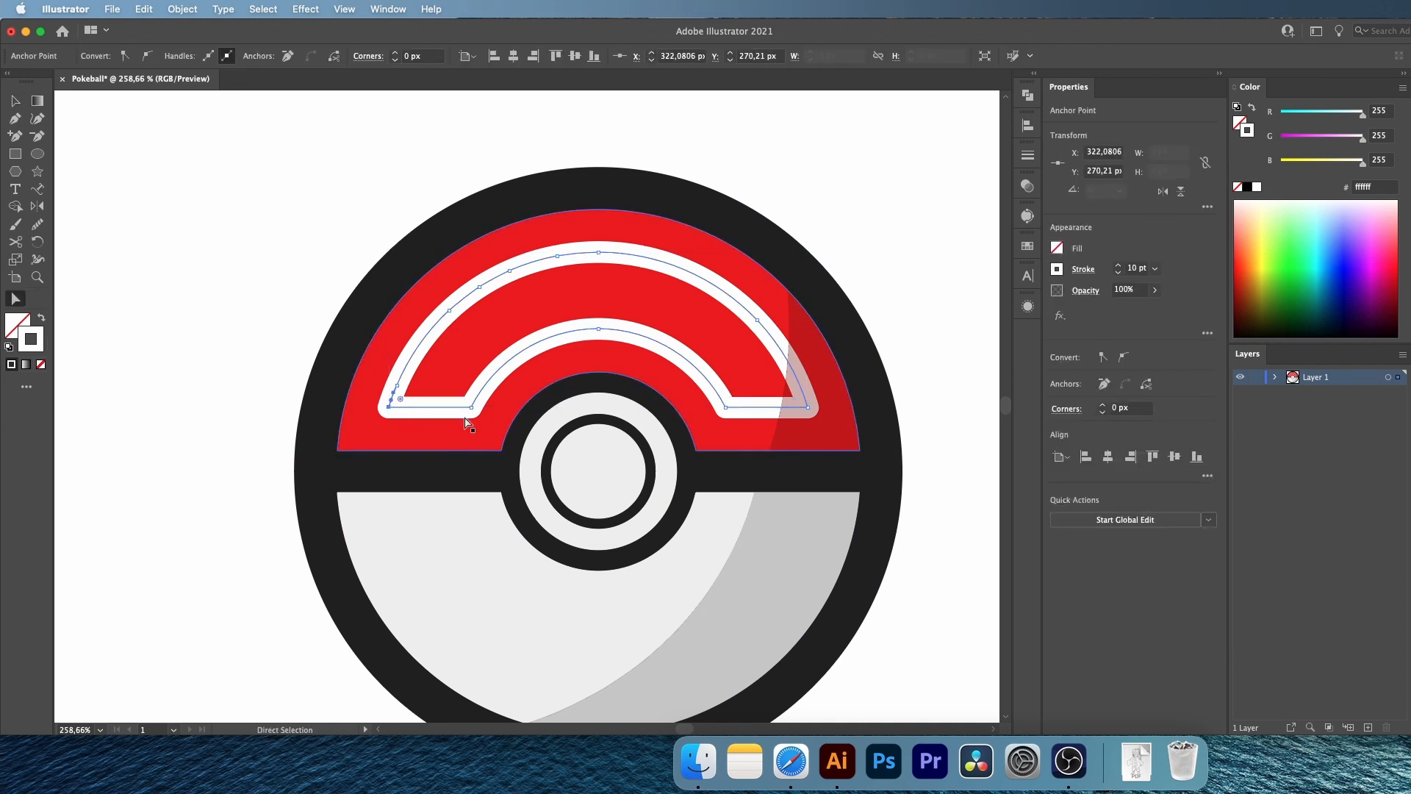
left_click(598, 330, "shift")
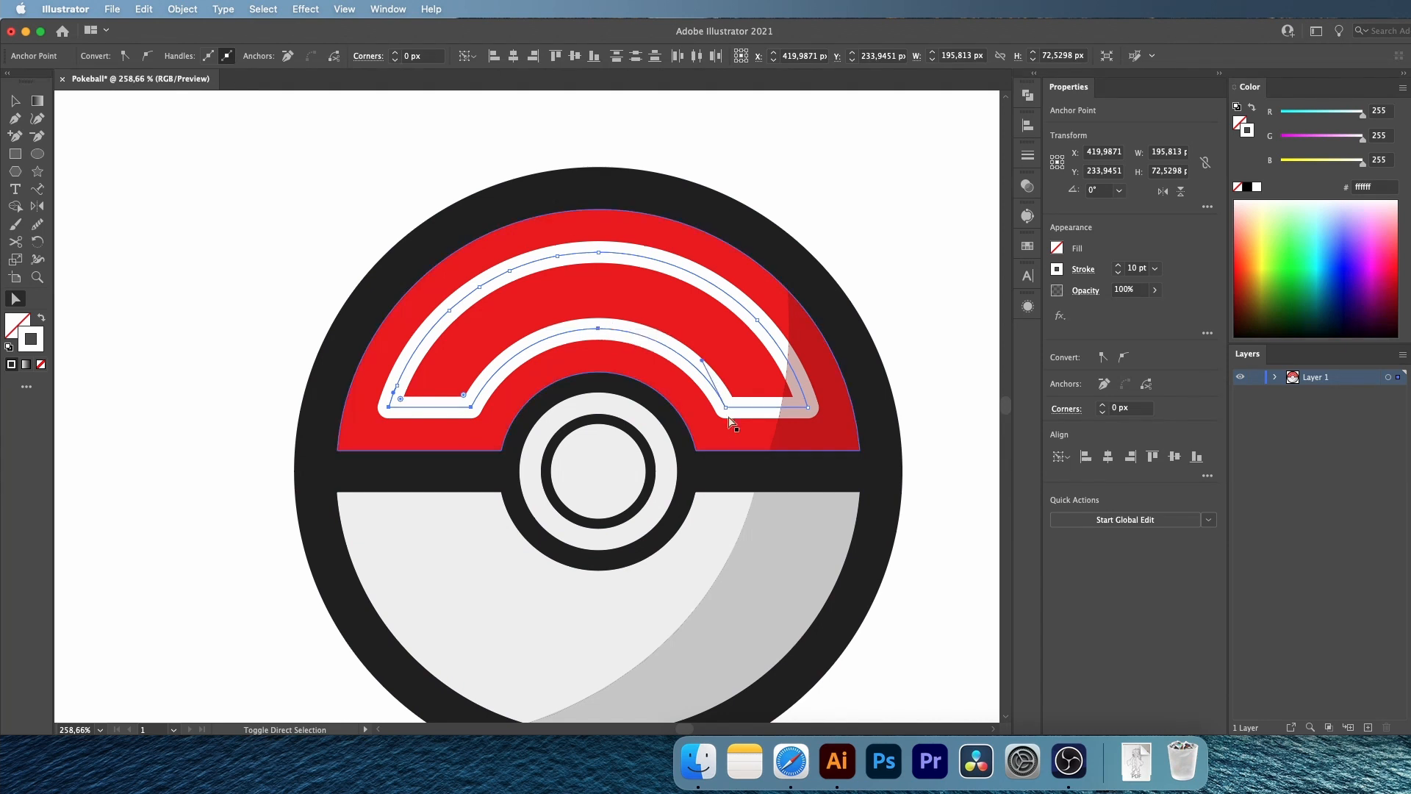
left_click(725, 408, "shift")
left_click(808, 407, "shift")
left_click(757, 320, "shift")
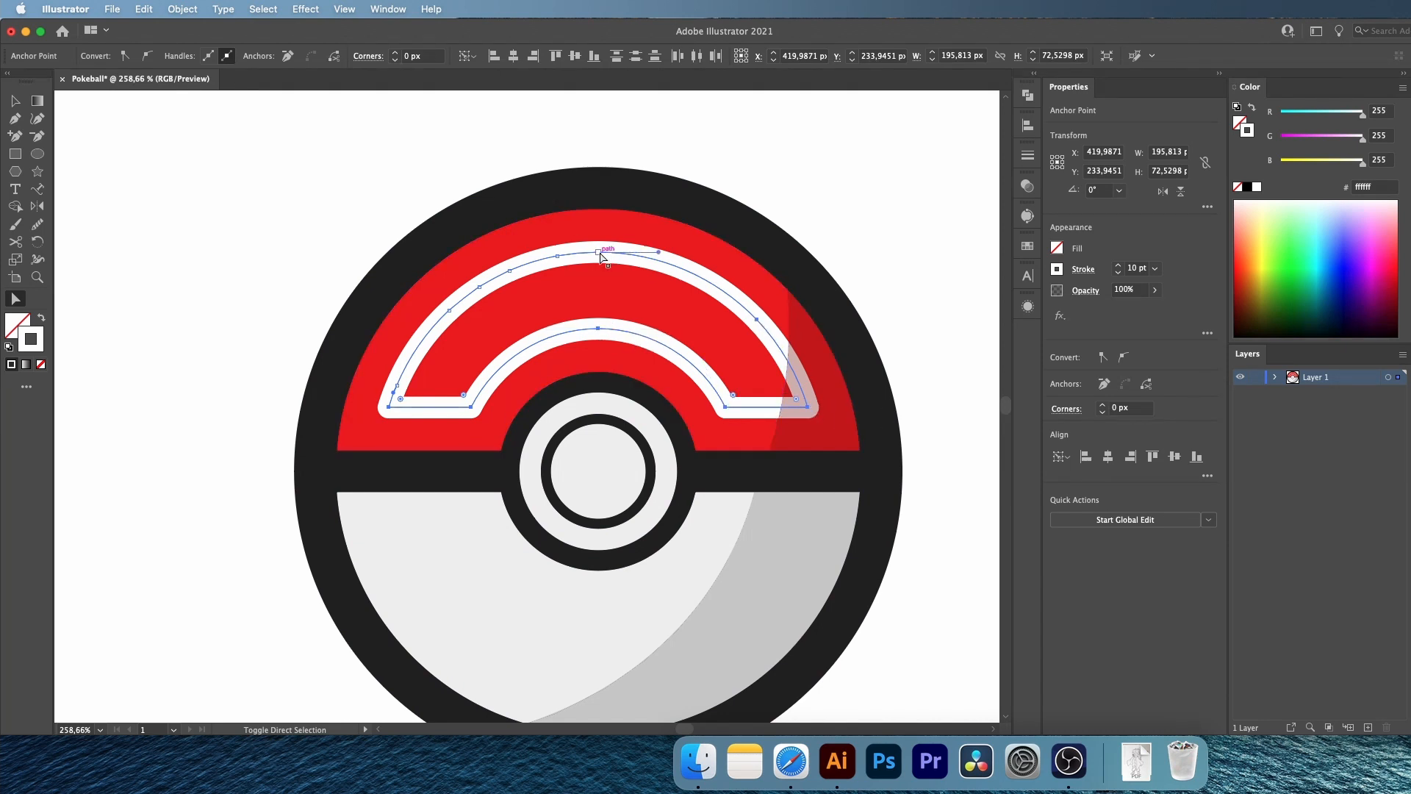
key("Delete")
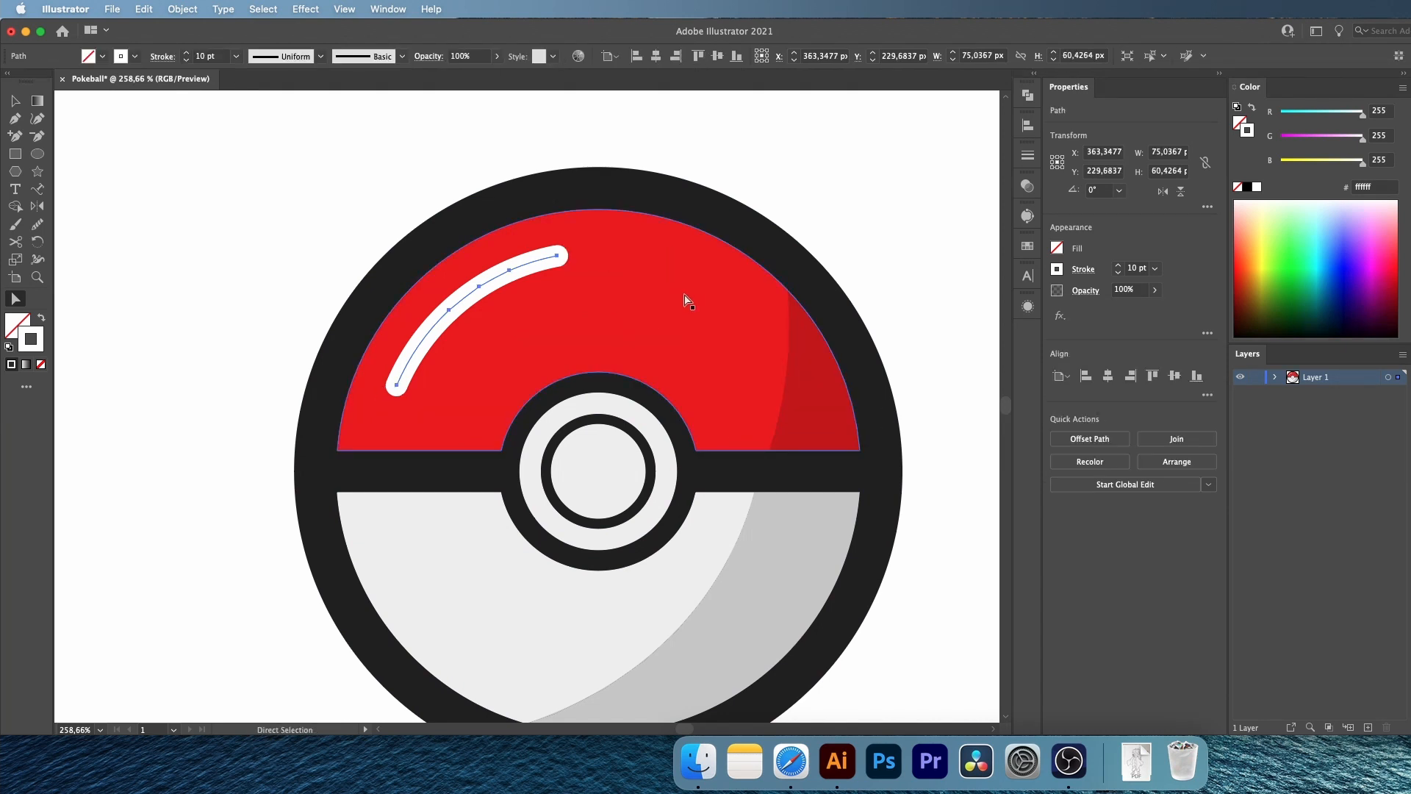
left_click(479, 287)
key("Delete")
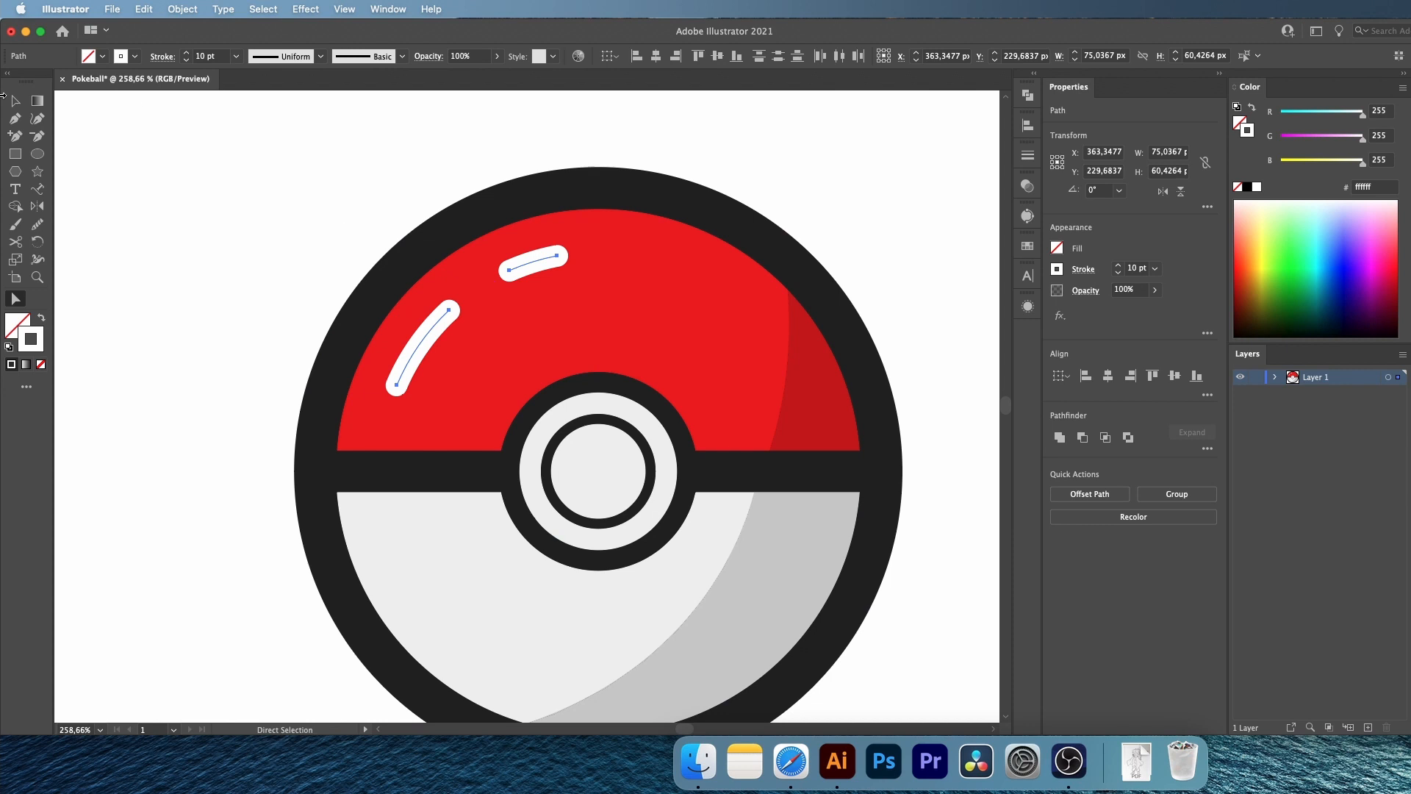
Expand the two white highlight strokes into filled shapes
left_click(182, 9)
left_click(188, 193)
left_click(981, 471)
left_click(222, 175)
scroll(222, 174, "left", 1)
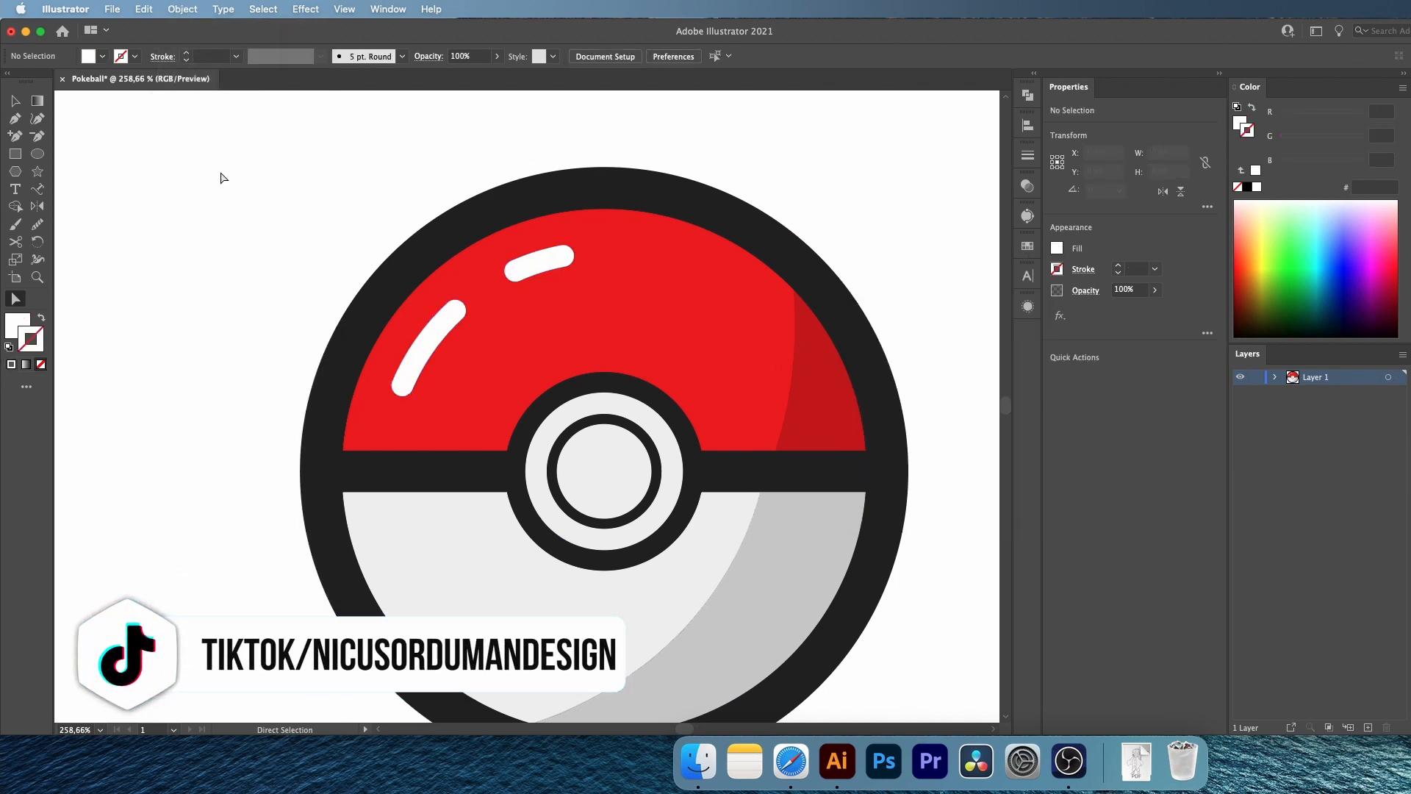
Set the opacity of the two white highlight shapes to 20%
key("v")
left_click(428, 340)
left_click(524, 286, "shift")
type("20")
key("Return")
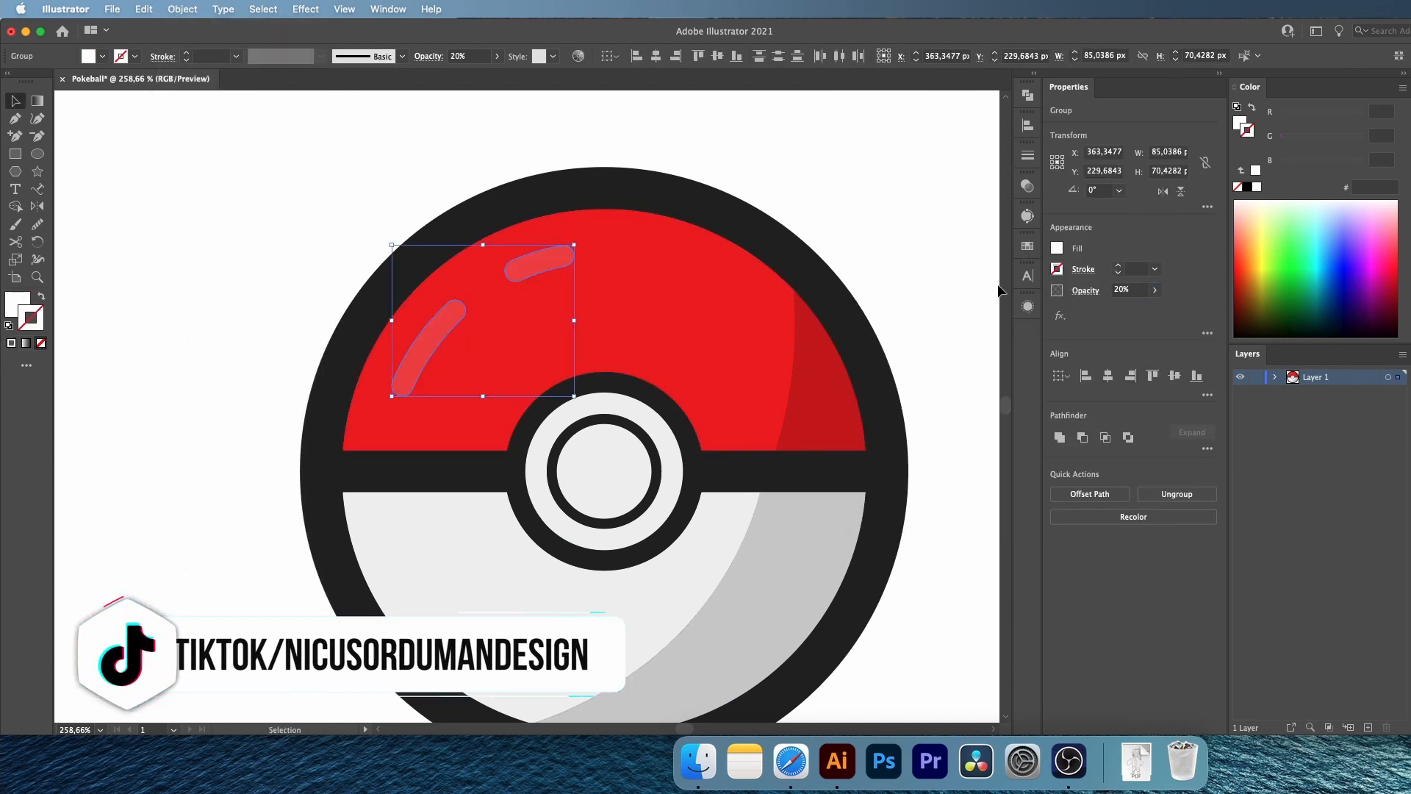
left_click(133, 126)
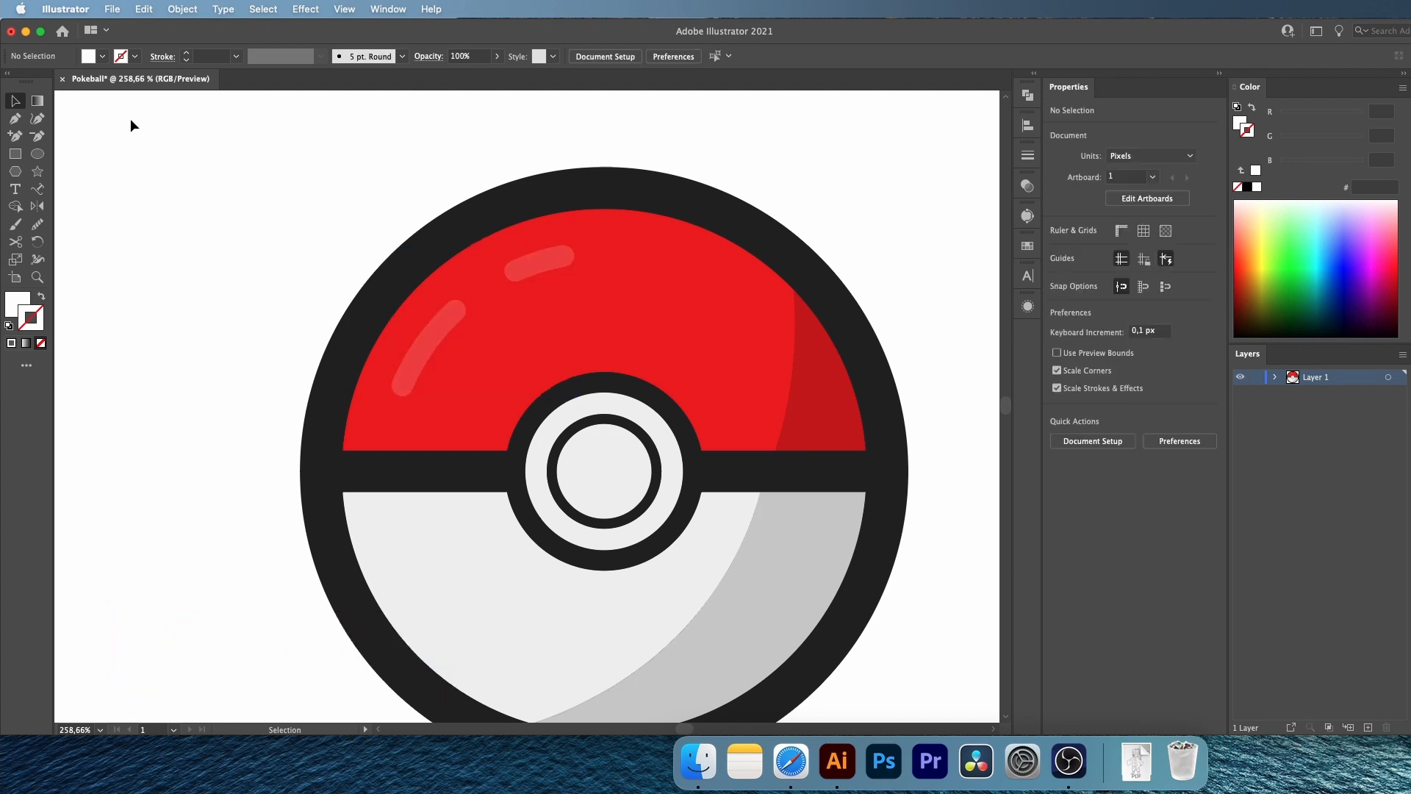
Narrow the gray shadow by moving its upper inner anchor right along the band and bending its inner edge closer to the ball's rim
key("z")
left_click_drag(342, 306, 227, 306)
left_click_drag(571, 497, 674, 498)
key("a")
left_click(598, 347)
left_click_drag(592, 361, 649, 361)
left_click_drag(543, 521, 551, 583)
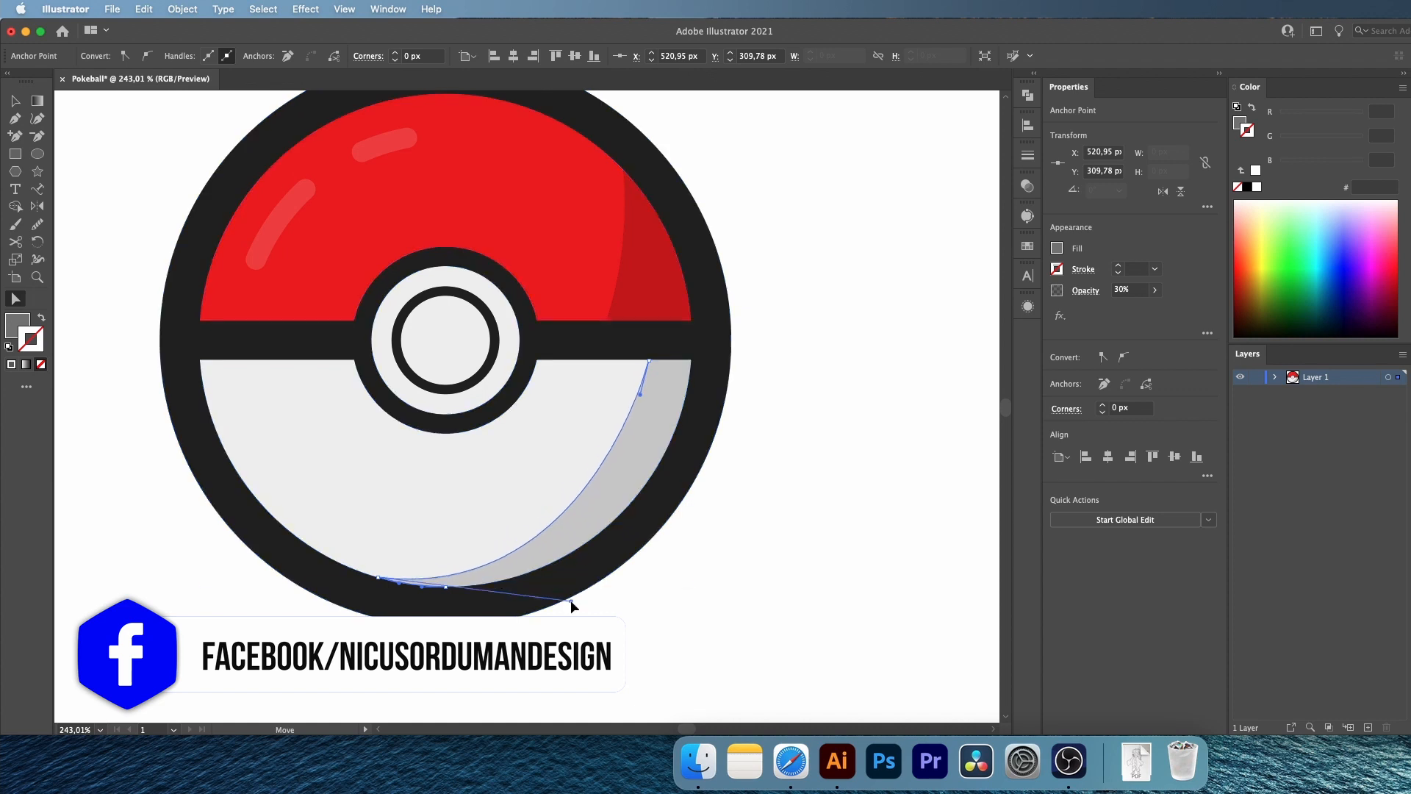
left_click(772, 409)
Move the dark red shadow's lower inner anchor slightly right and adjust its handle to refine the inner curve
left_click(665, 315)
left_click_drag(606, 321, 623, 320)
left_click_drag(642, 267, 651, 254)
left_click(886, 212)
Copy the innermost button circle and paste two copies in front of it
key("z")
left_click_drag(707, 321, 438, 271)
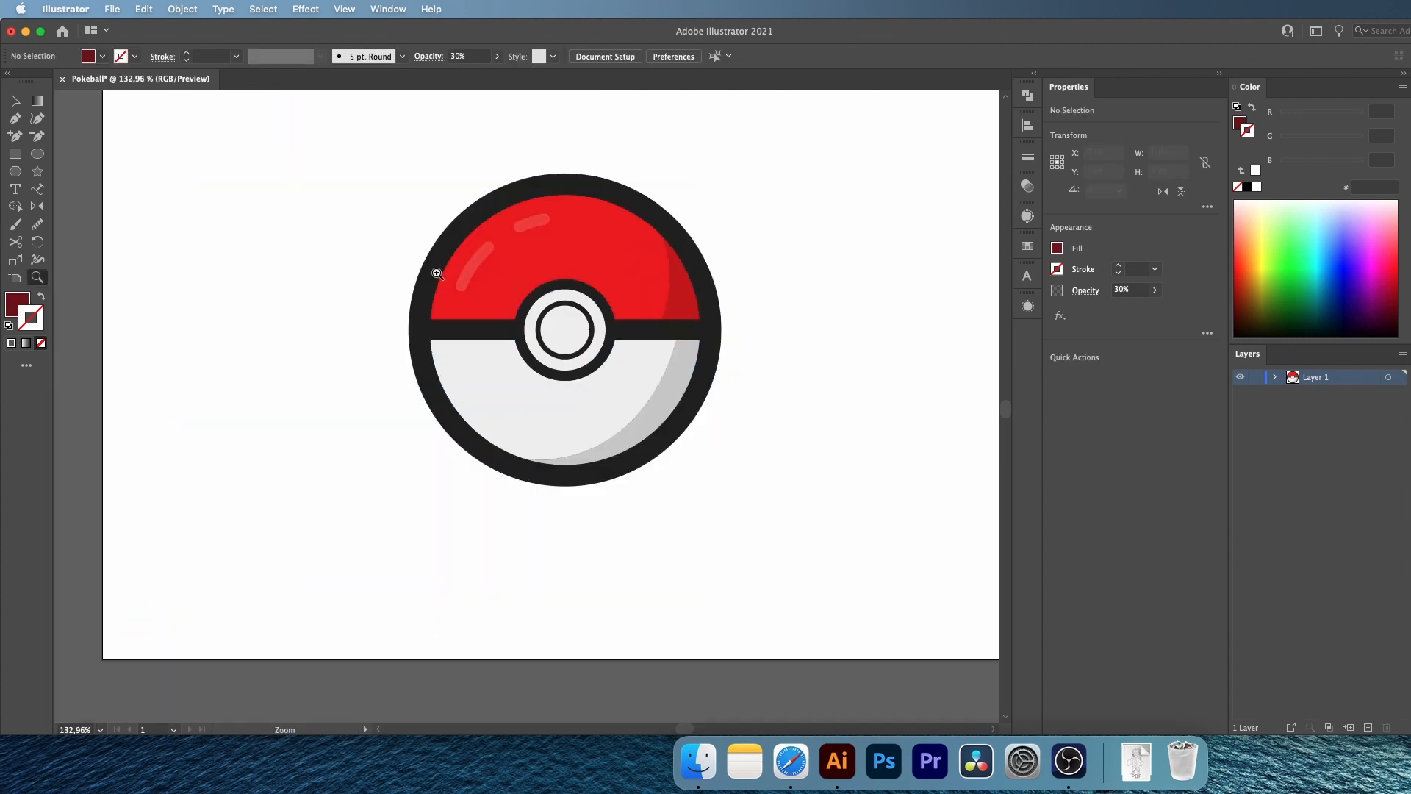
left_click_drag(557, 309, 807, 422)
key("v")
left_click(642, 373)
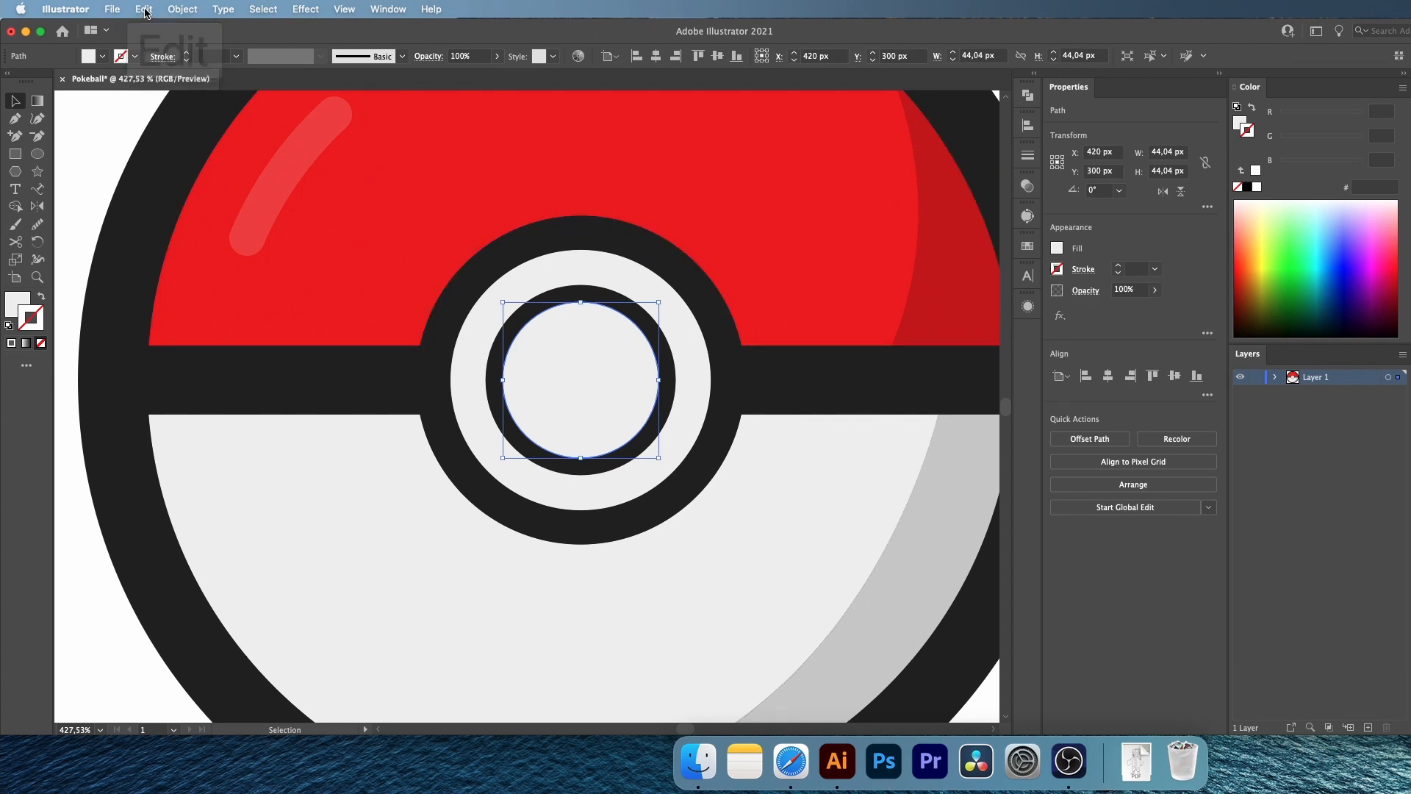
left_click(144, 10)
left_click(153, 90)
left_click(144, 10)
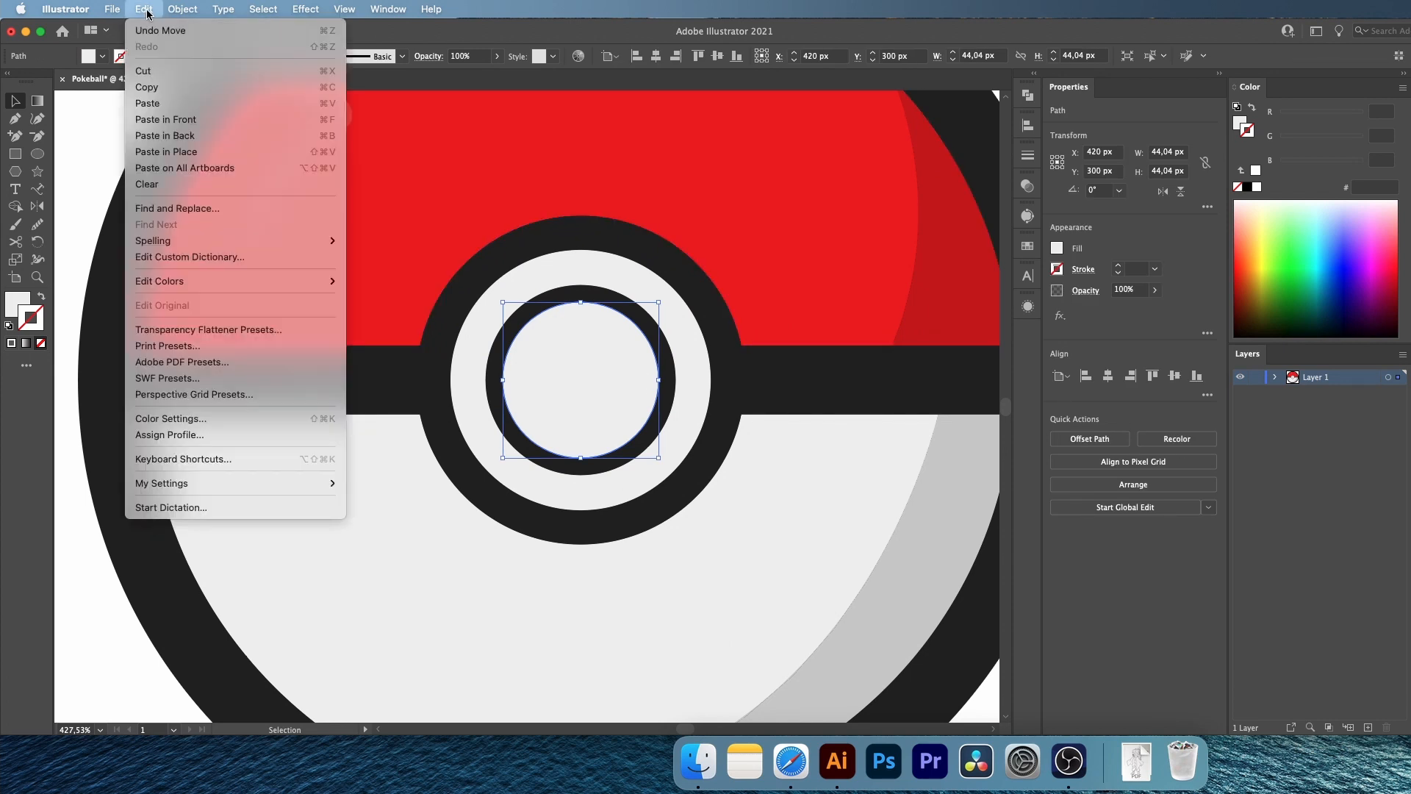
left_click(170, 122)
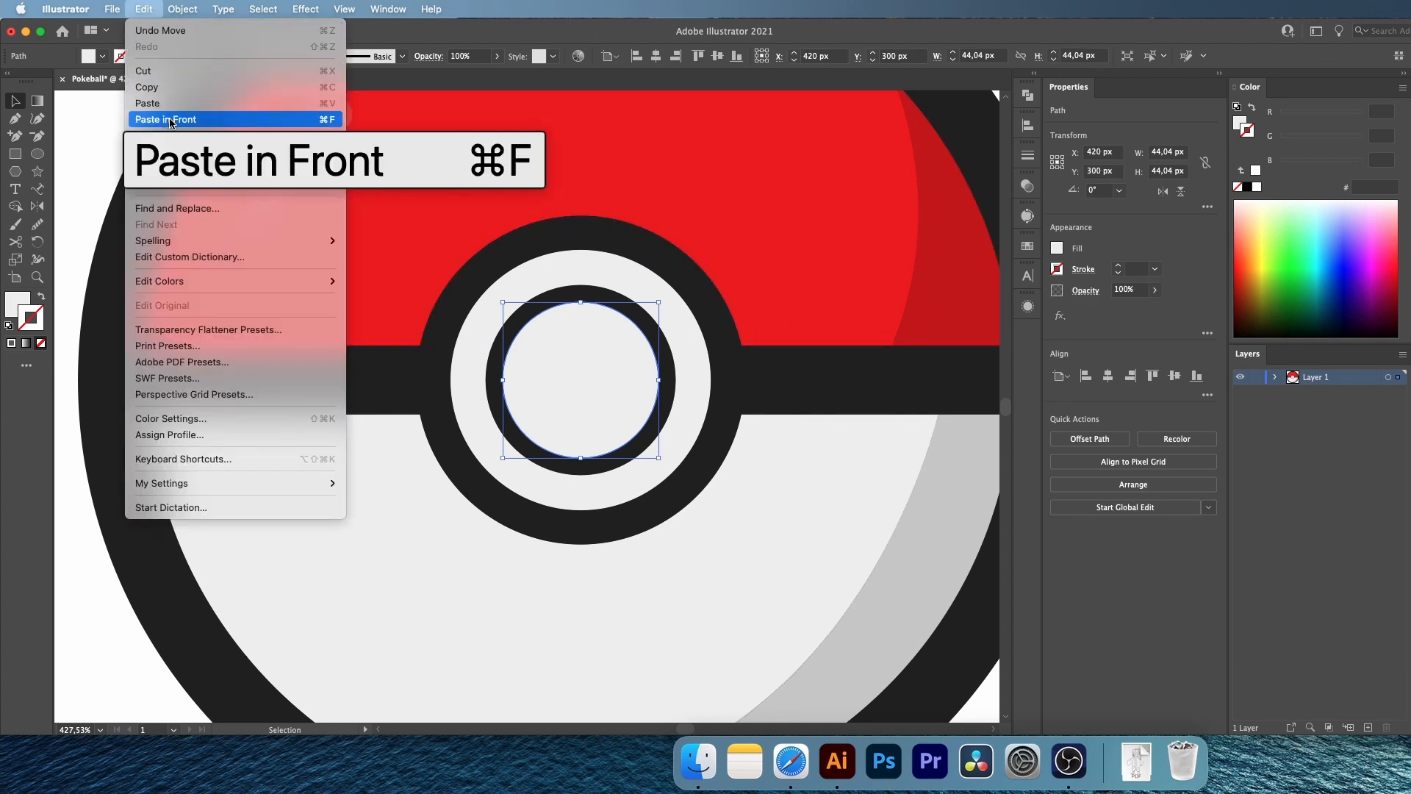
left_click(170, 120)
left_click(144, 9)
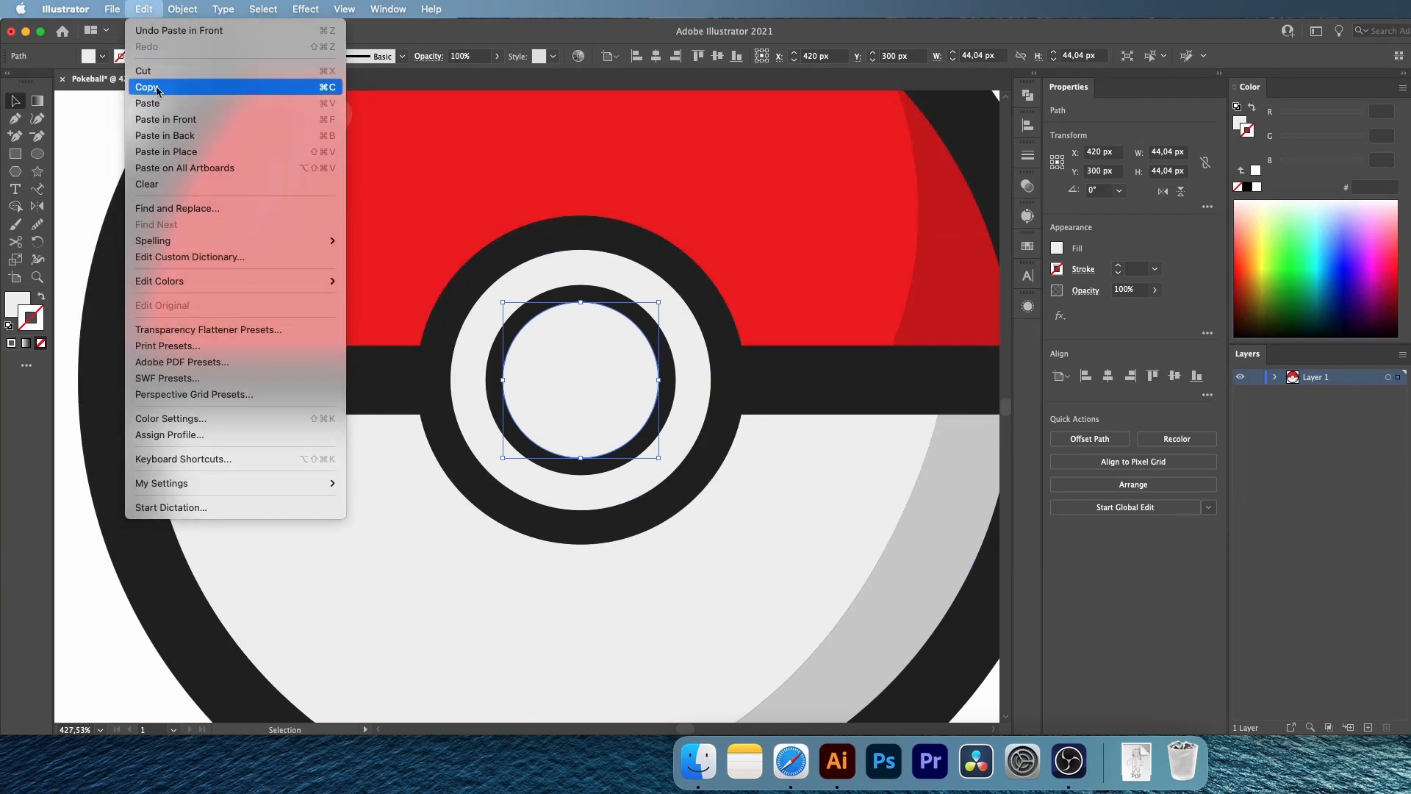
left_click(170, 120)
Move the topmost circle copy about 5.5 px up and to the left, and check the overlap in outline view
mouse_move(601, 416)
left_mouse_down()
mouse_move(588, 400)
mouse_move(618, 408)
left_mouse_up()
key("ctrl+y")
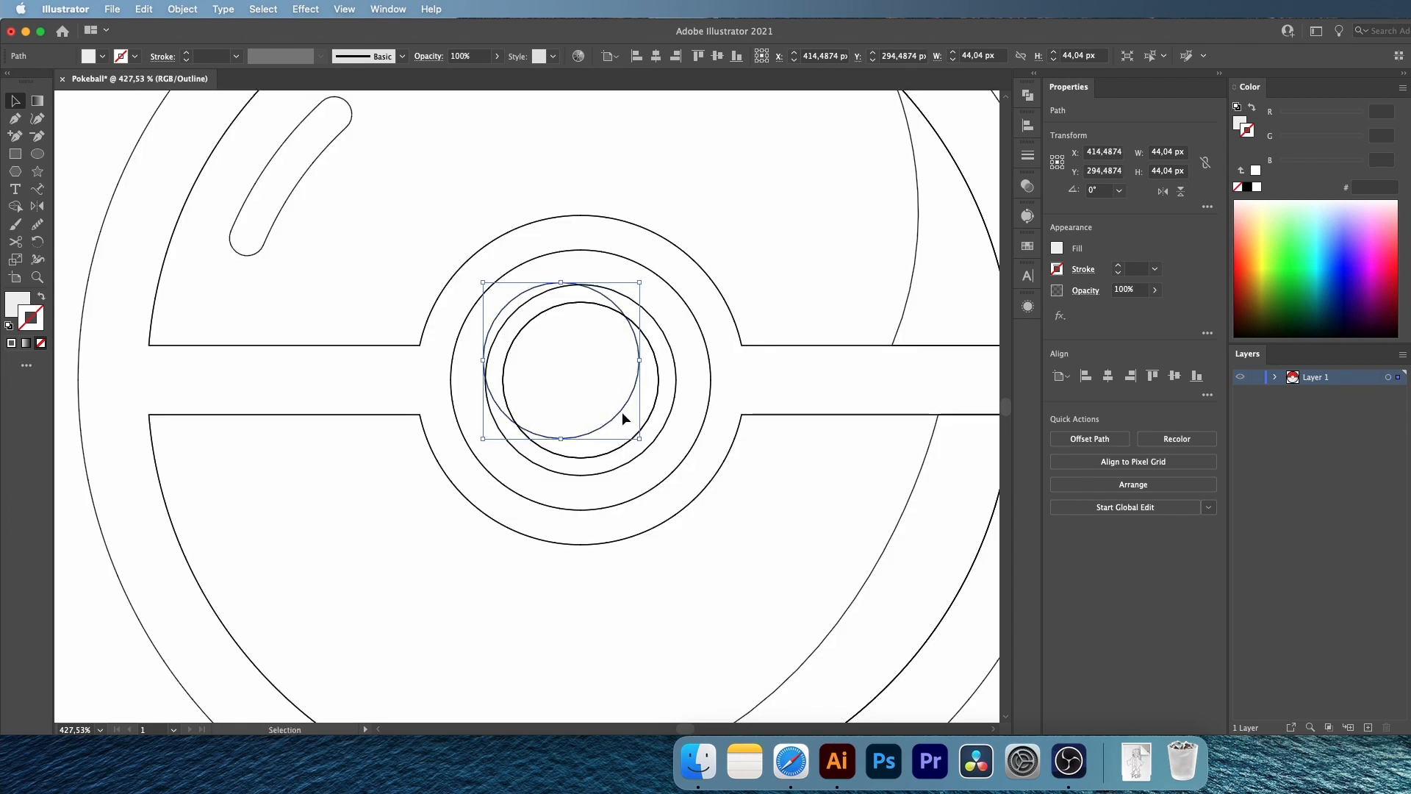
key("ctrl+y")
Subtract the shifted circle from the other copy with Shape Builder, leaving a crescent along the button's lower right edge
left_click(633, 421, "shift")
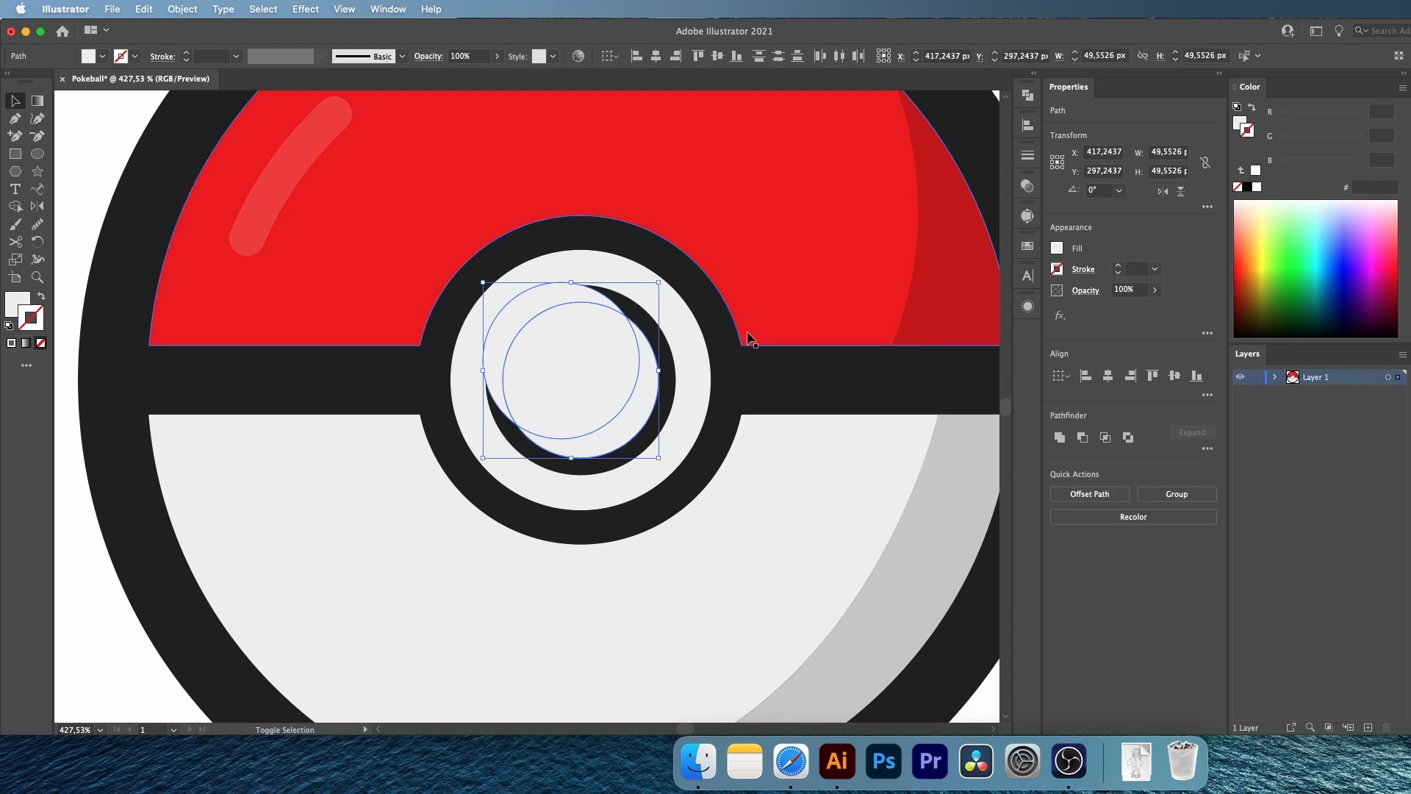
key("shift+m")
left_click_drag(562, 338, 531, 299)
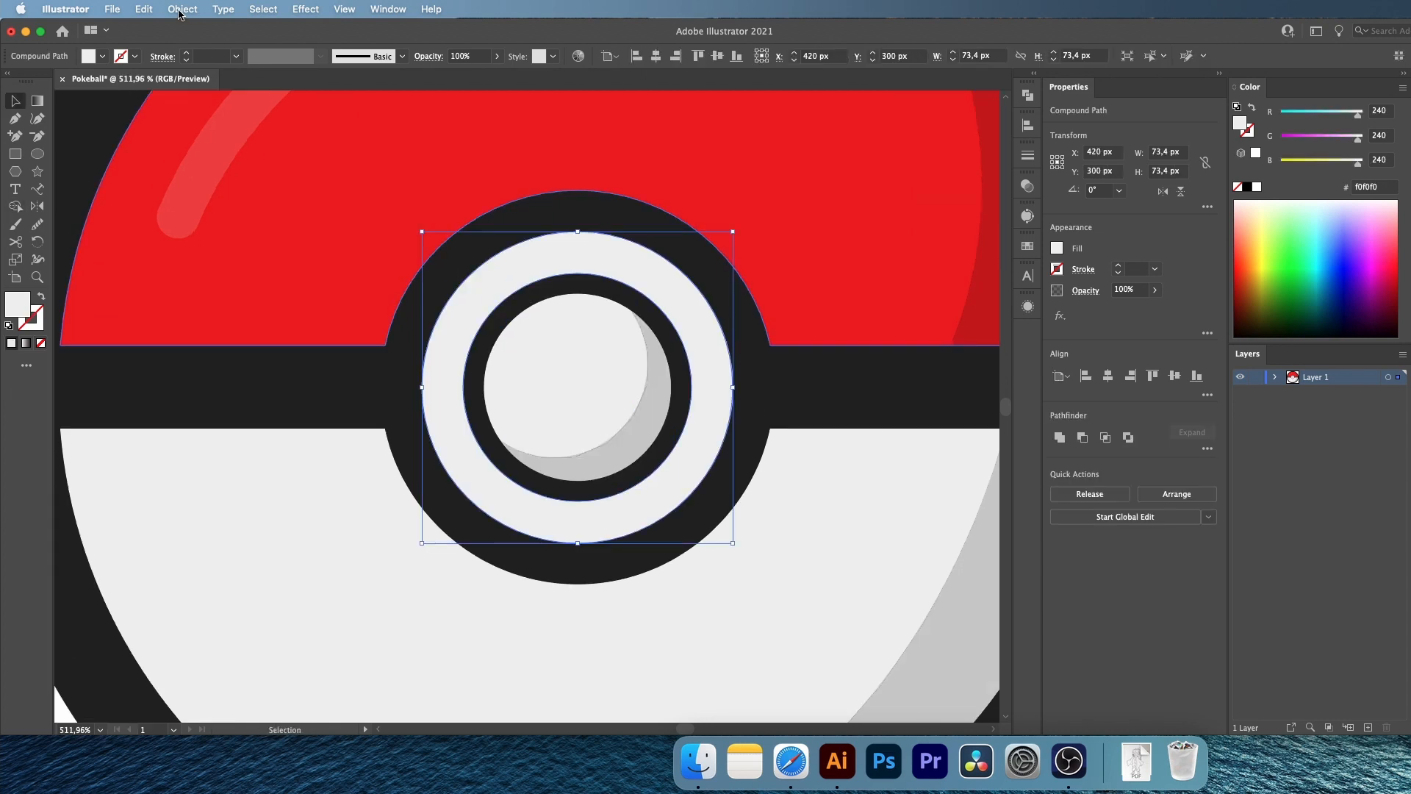
Cut a crescent along the upper left edge of the outer button ring with Shape Builder and fill it with white
left_click_drag(495, 283, 693, 502)
left_click(487, 272, "shift")
key("shift+m")
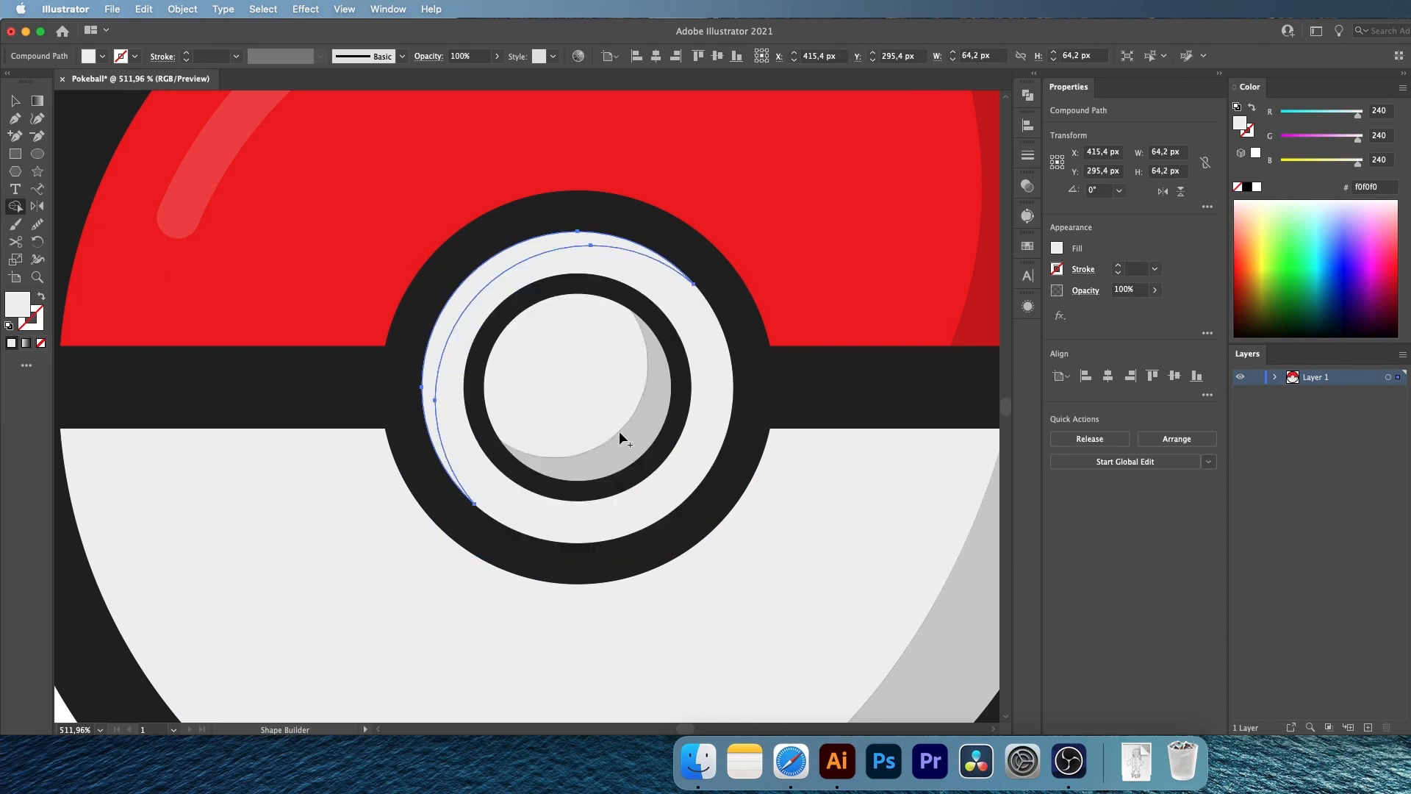
key("v")
key("i")
left_click(68, 708)
Draw a white ellipse about 19 × 46 px on the lower left of the light half and rotate it about 35°
scroll(542, 500, "down", 2)
key("l")
scroll(353, 441, "down", 3)
left_click_drag(325, 410, 383, 548)
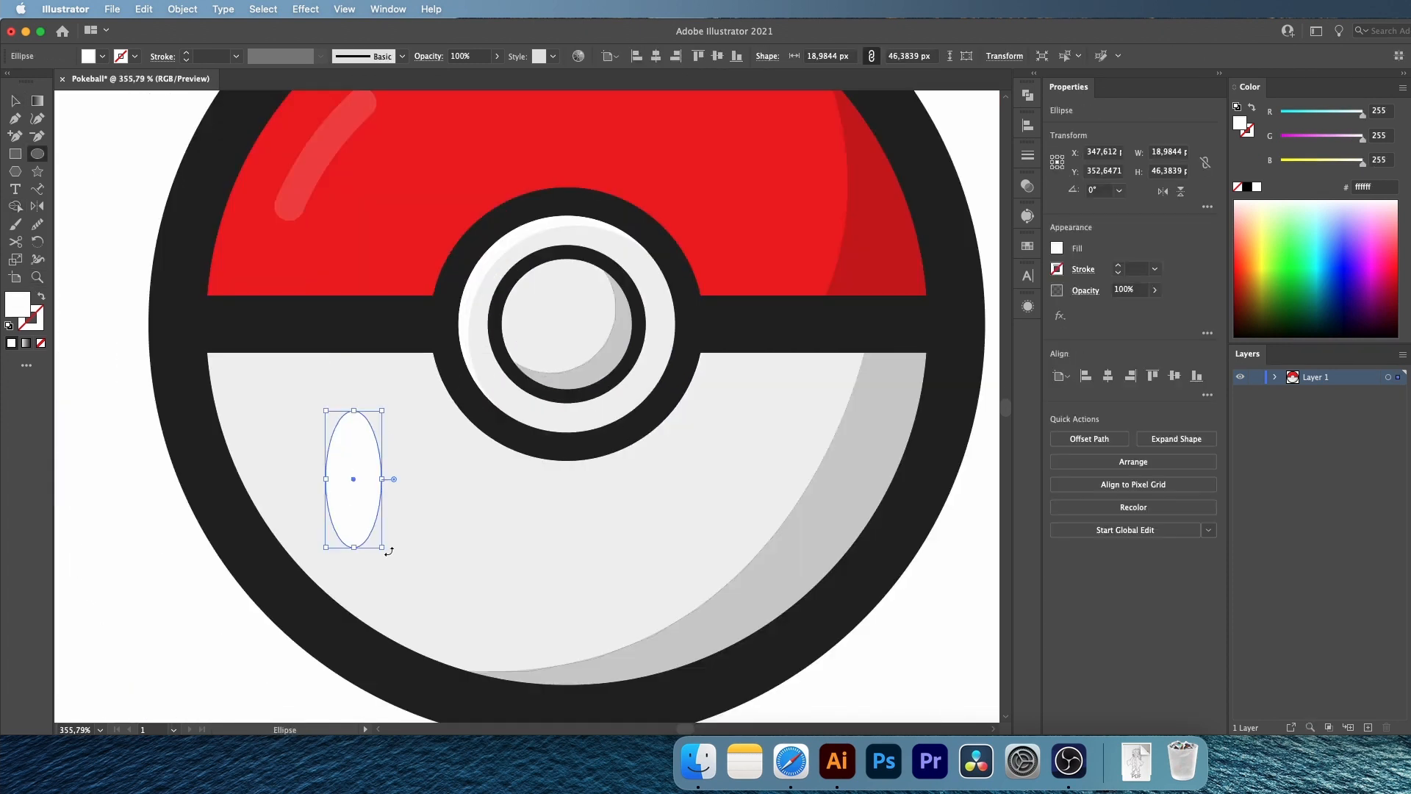
scroll(397, 500, "down", 2)
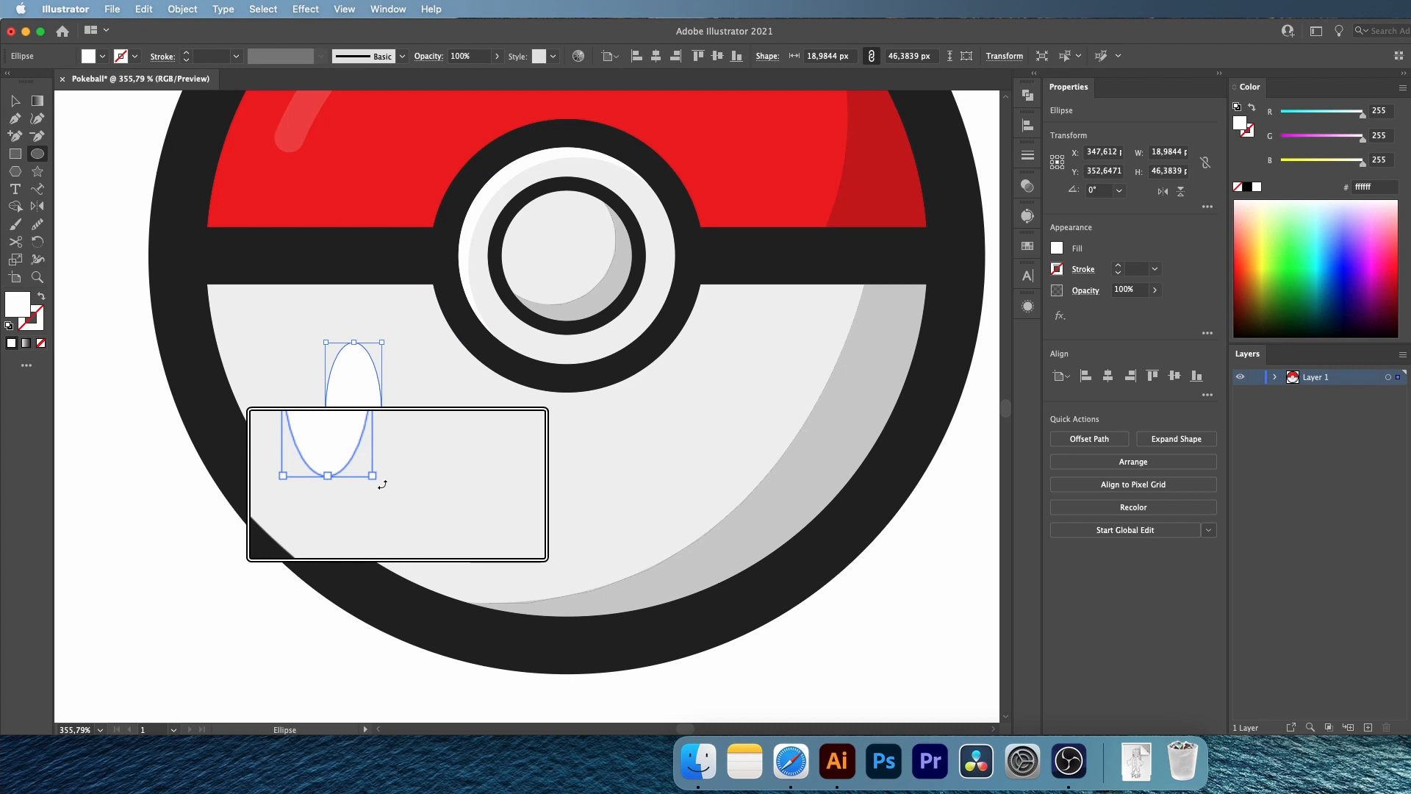
left_click_drag(379, 487, 359, 456)
key("v")
Set the opacity of the tilted white ellipse to 50%
key("z")
left_click_drag(533, 291, 489, 293)
key("v")
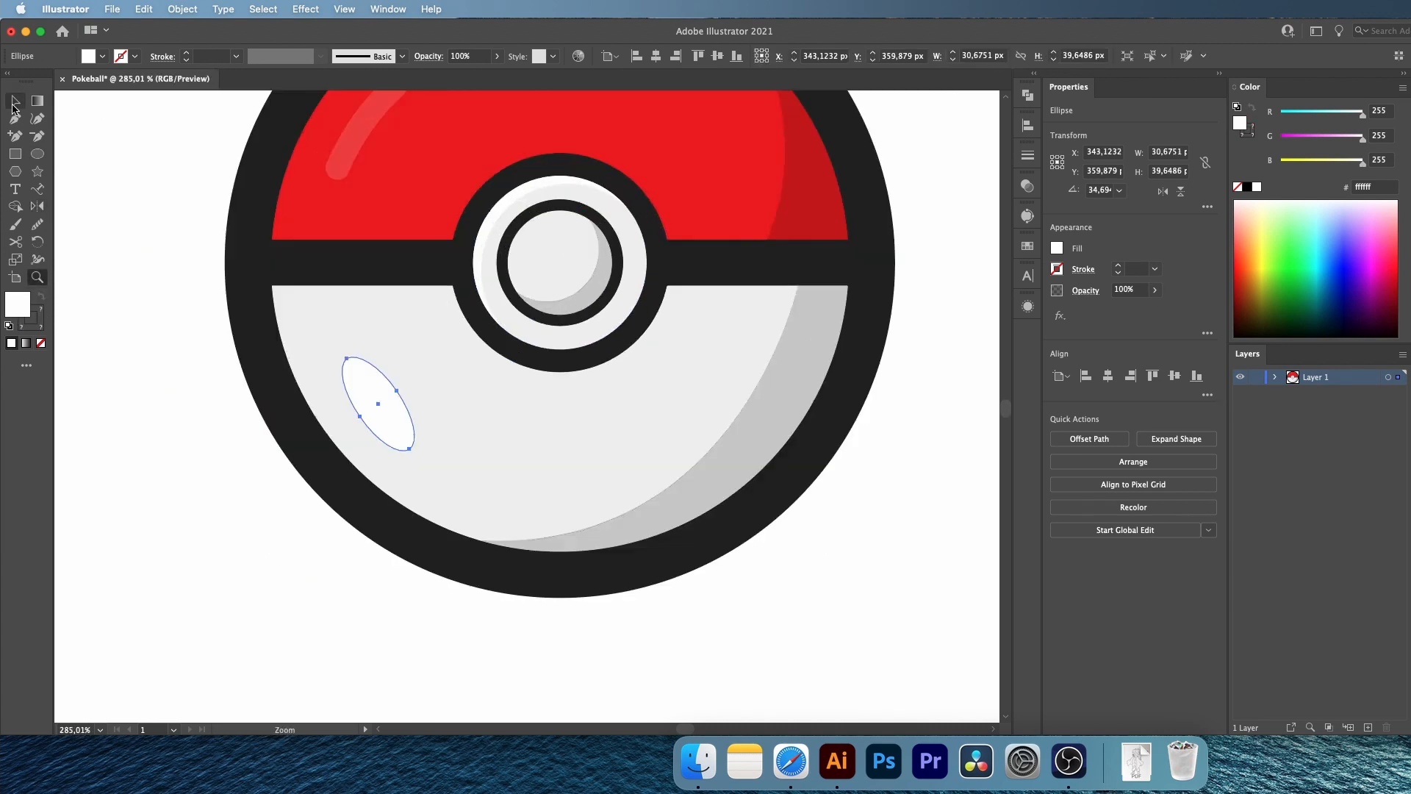
left_click_drag(1137, 289, 1035, 287)
type("70")
key("Return")
left_click_drag(1136, 290, 1102, 291)
type("50")
Set the opacity of the white crescent on the outer button ring to 50%
left_click(490, 221)
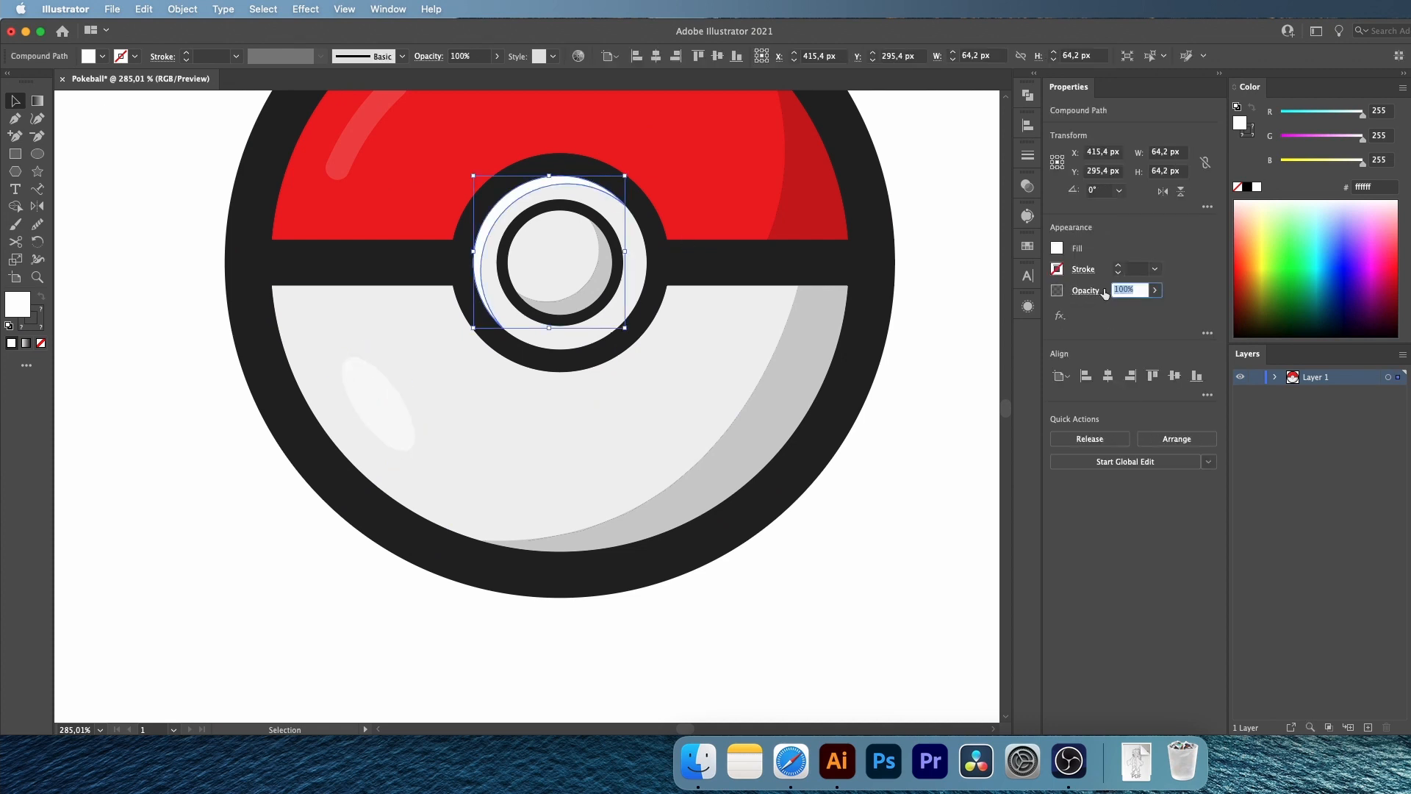
type("50z")
left_click(347, 301, "alt")
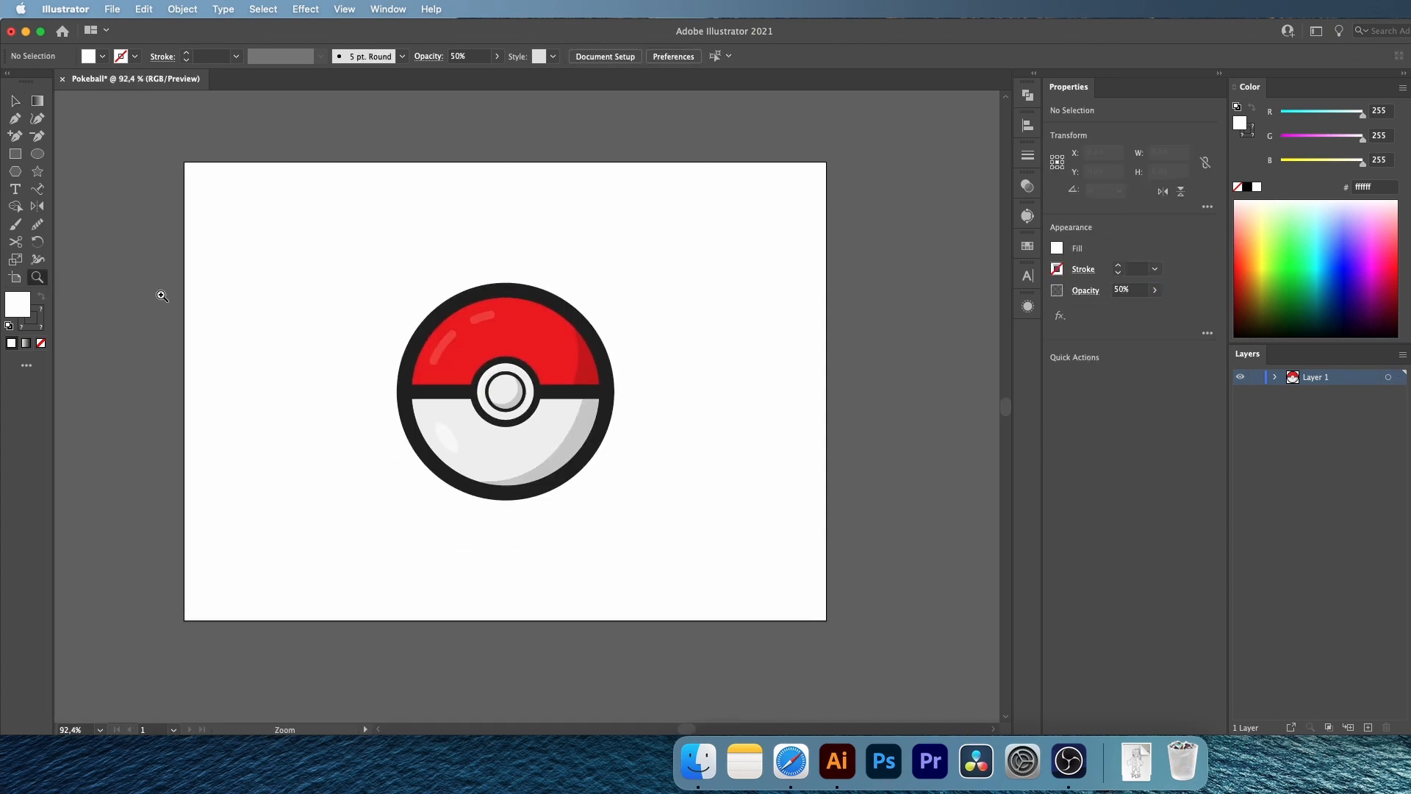
Group all parts of the Pokeball and scale the group down slightly and proportionally around its center
key("v")
left_click_drag(295, 190, 713, 622)
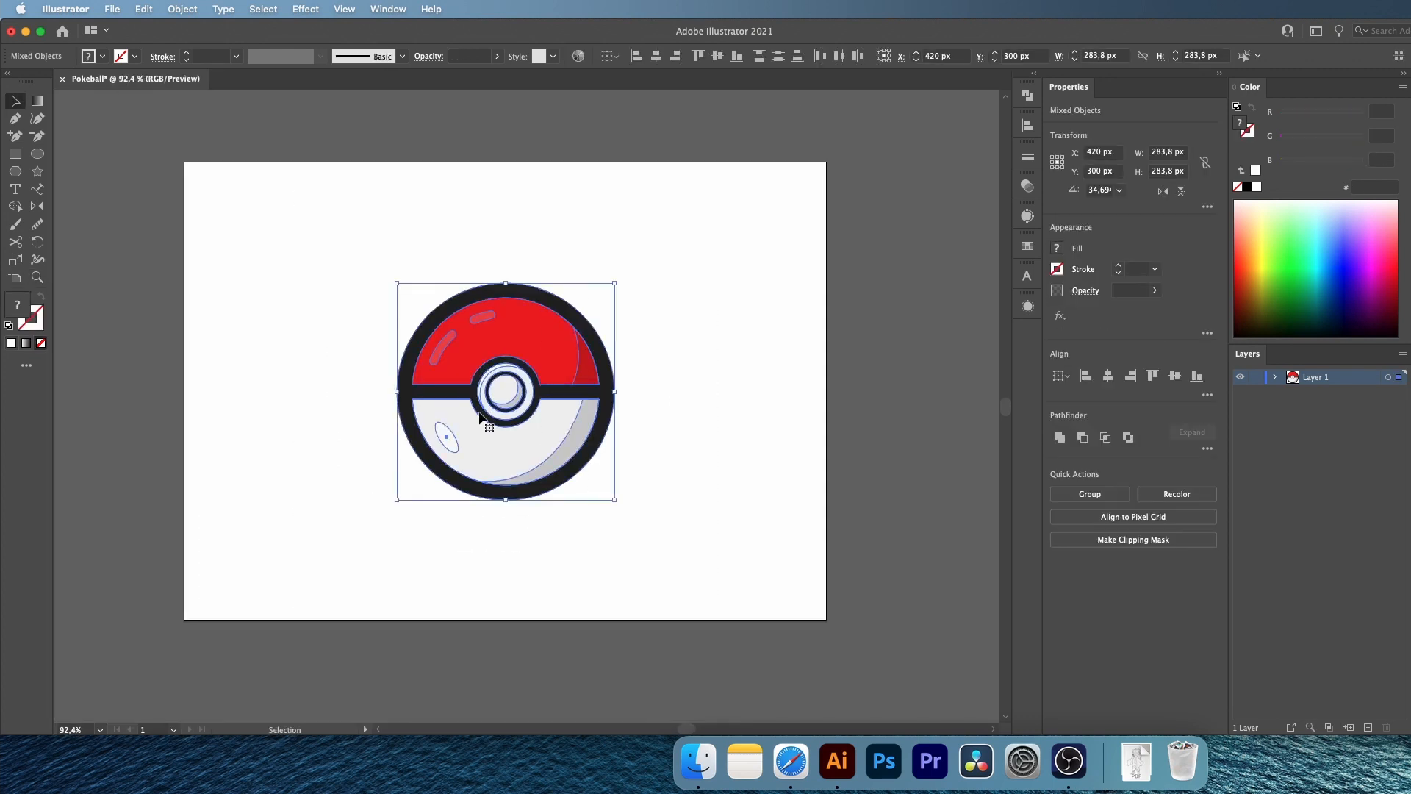
left_click(1094, 492)
left_click_drag(614, 392, 597, 392)
left_click(323, 279)
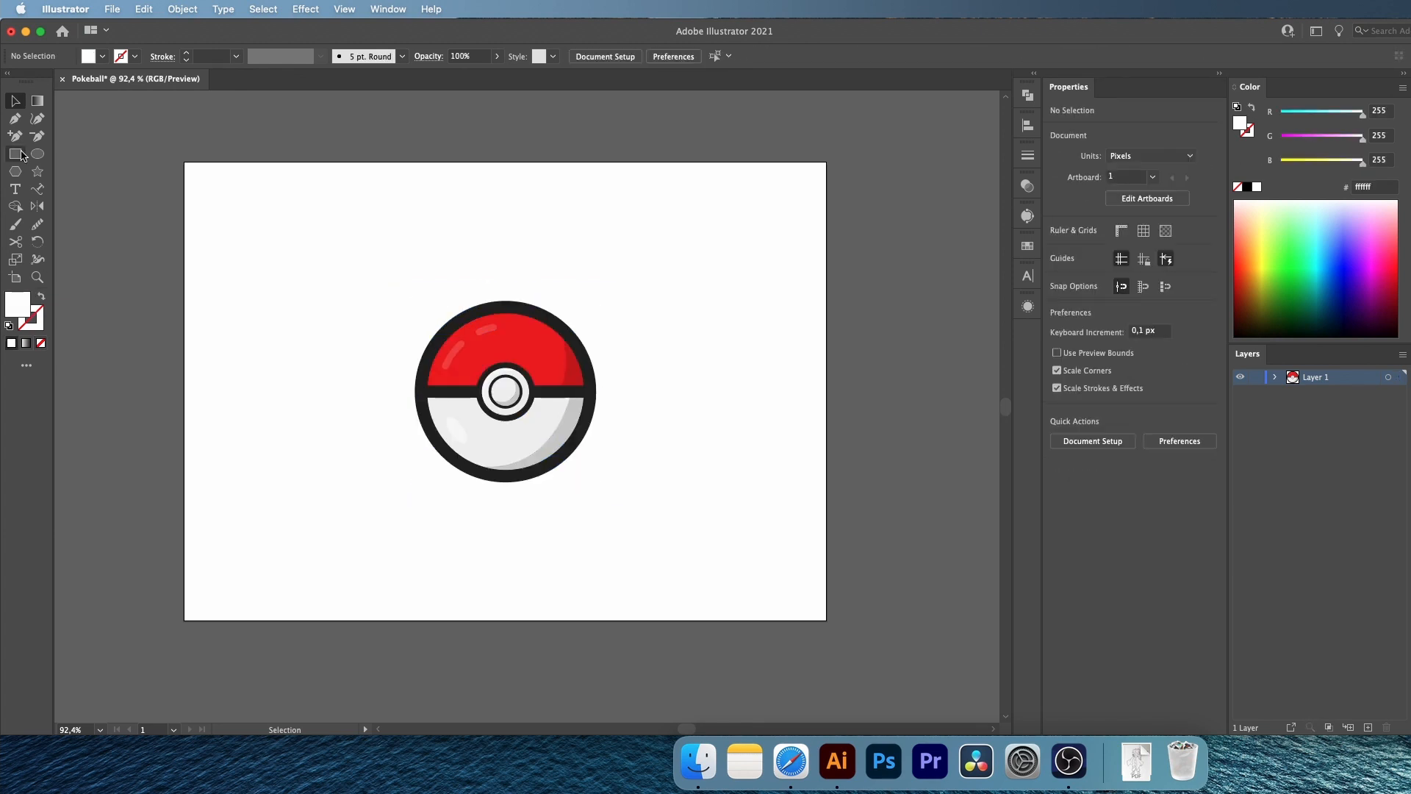
Draw a background rectangle about 853 × 604 px covering the whole artboard and send it to the back
left_click(16, 154)
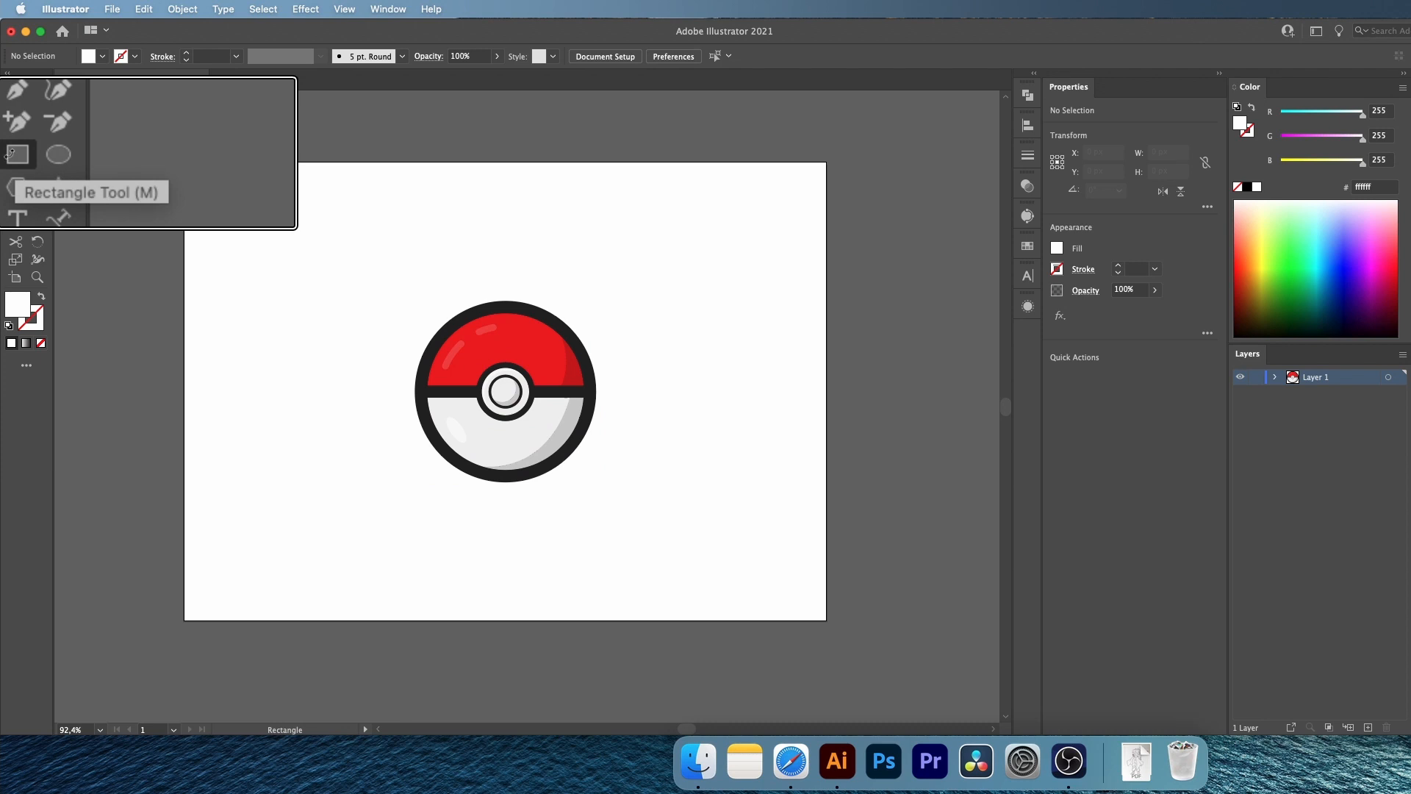
left_click_drag(180, 160, 832, 622)
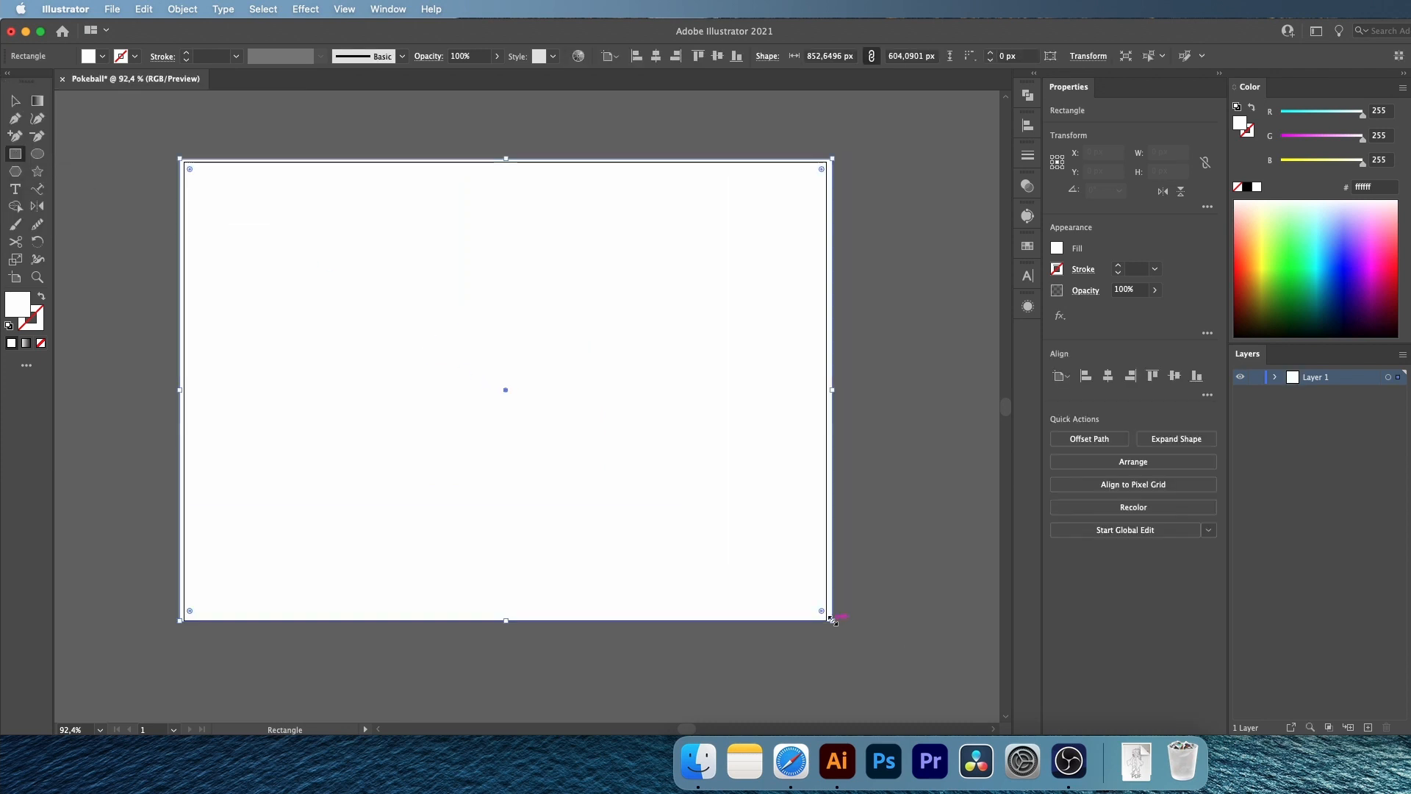
left_click(1152, 464)
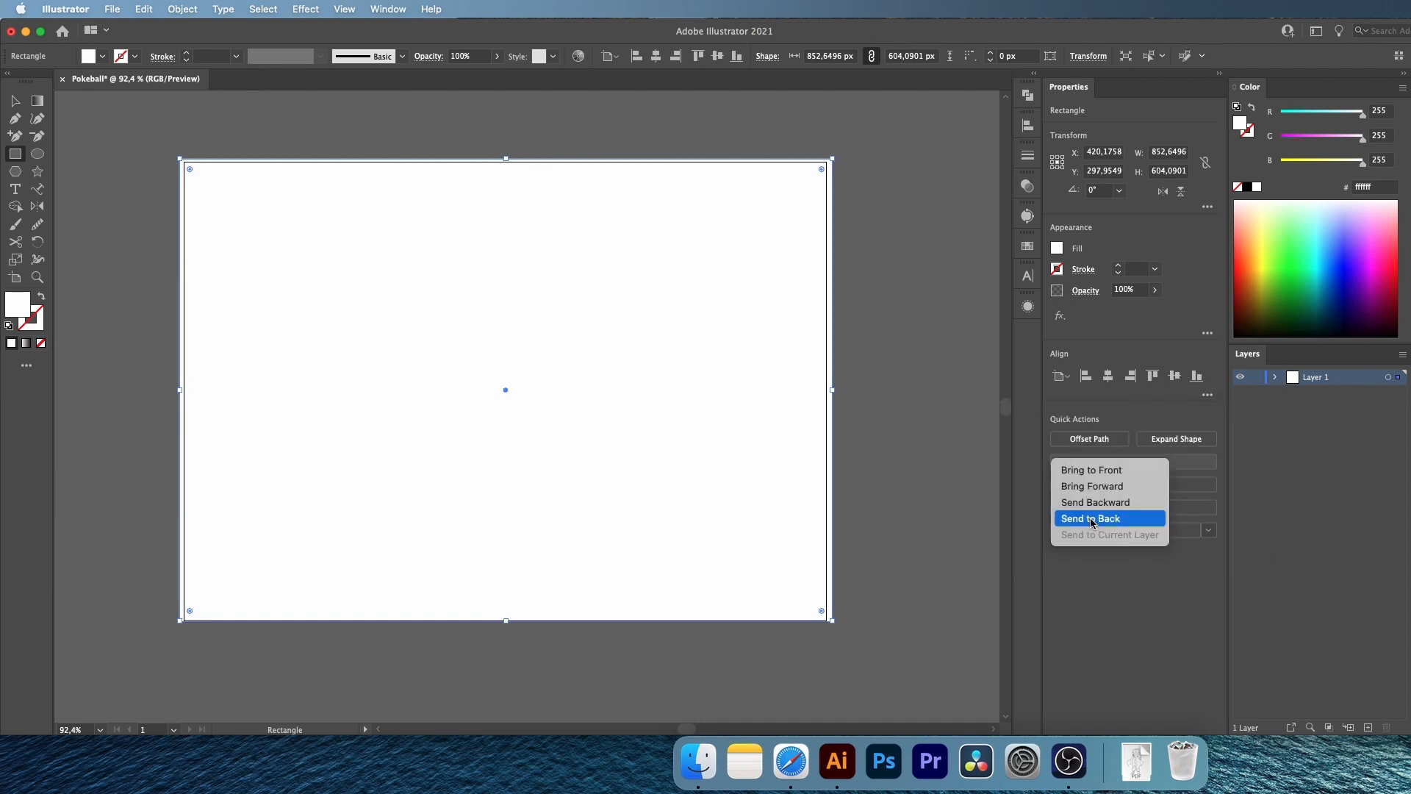
left_click(1092, 521)
Try the Pokeball's red, light gray and near-black as the background rectangle's fill, and settle on light gray f0f0f0
key("v")
left_click(108, 512)
left_click(259, 442)
key("i")
left_click(477, 356)
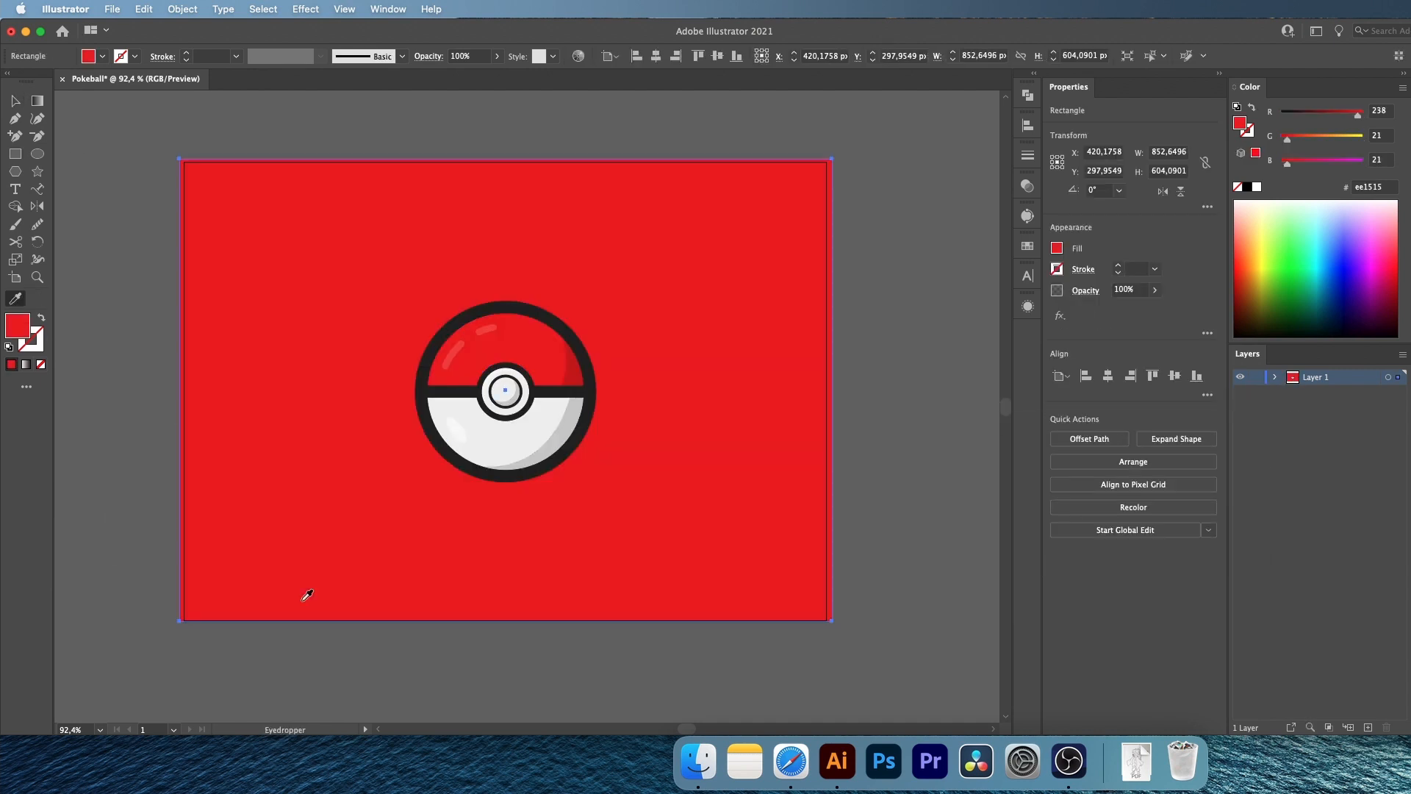
left_click(474, 440)
left_click(505, 307)
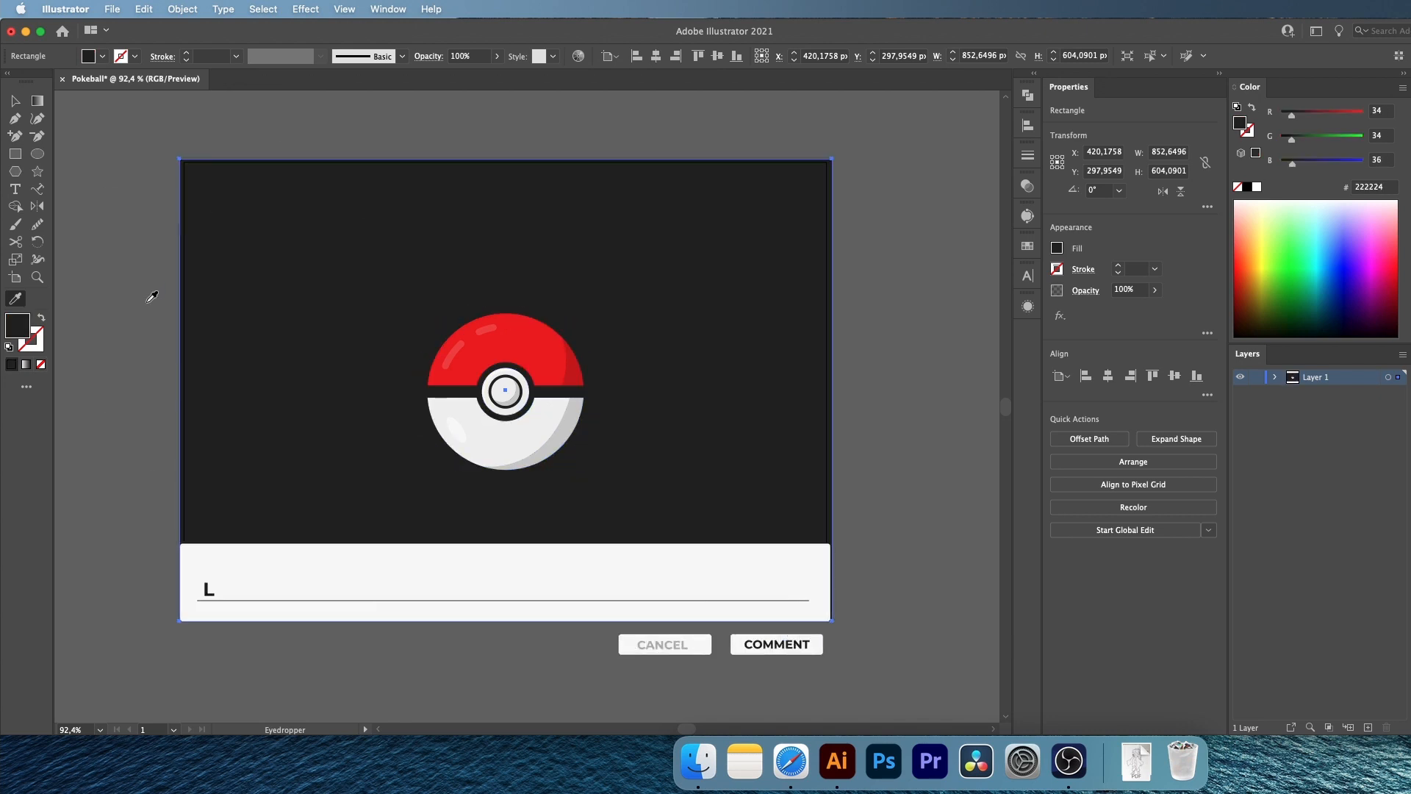
left_click(507, 450)
key("v")
left_click(134, 110)
key("z")
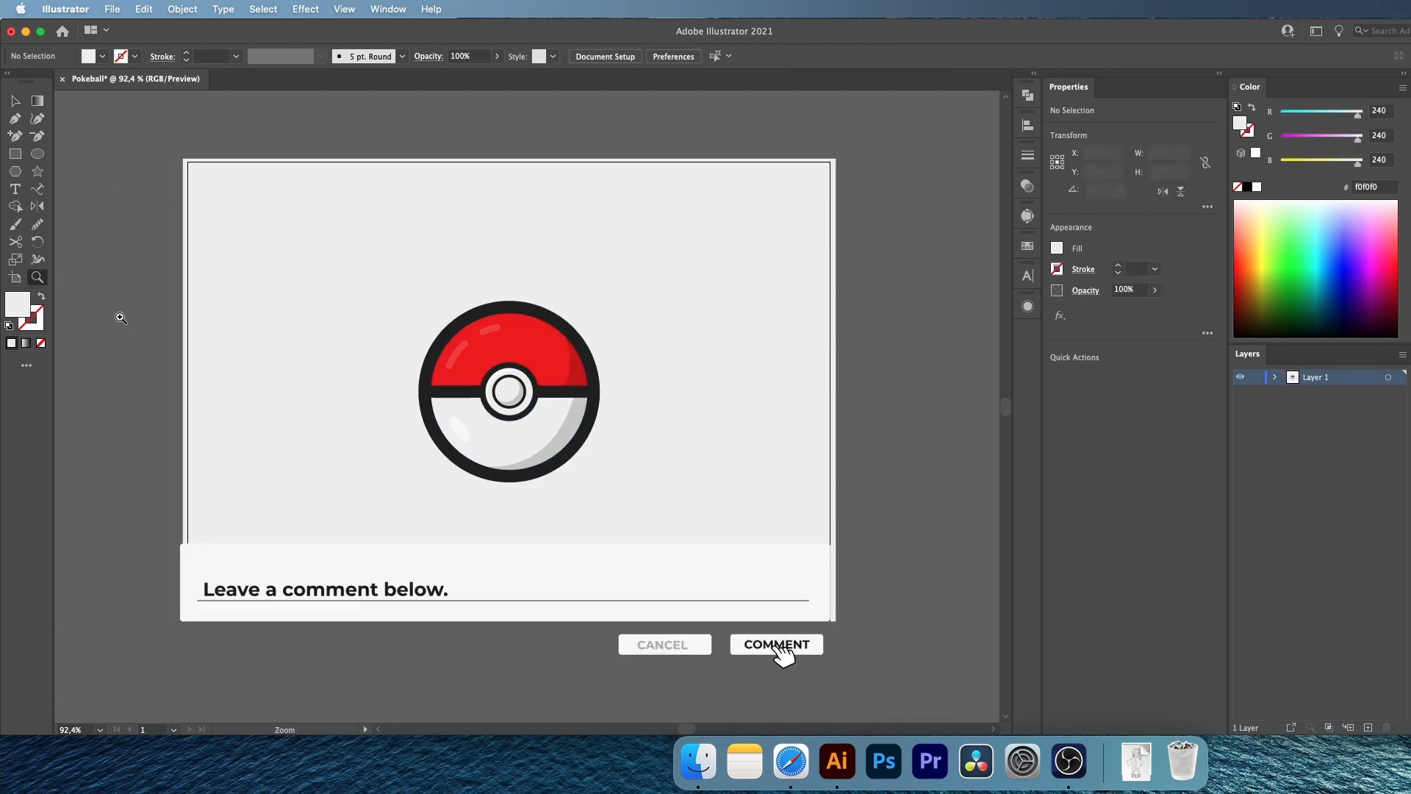
left_click_drag(498, 424, 588, 432)
scroll(588, 432, "down", 2)
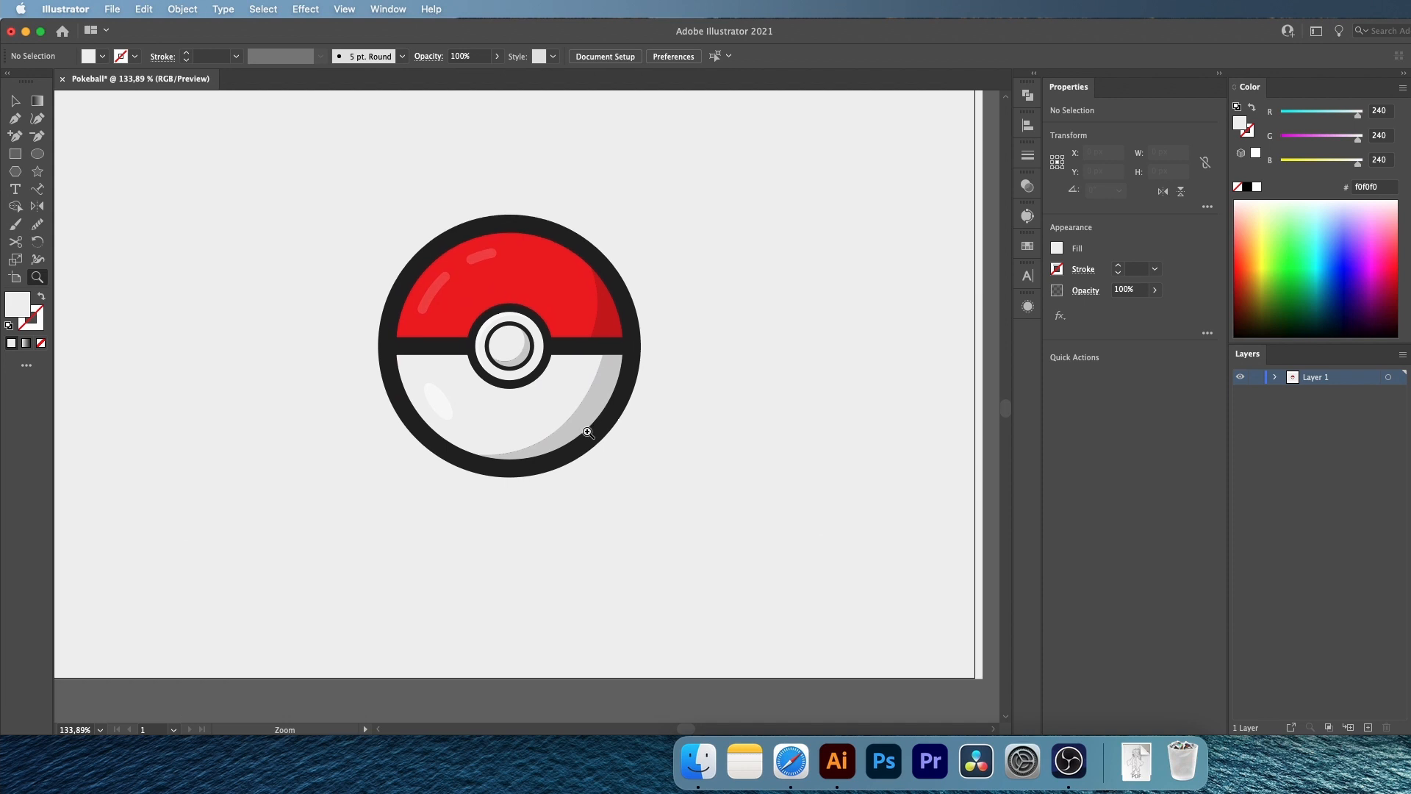
key("v")
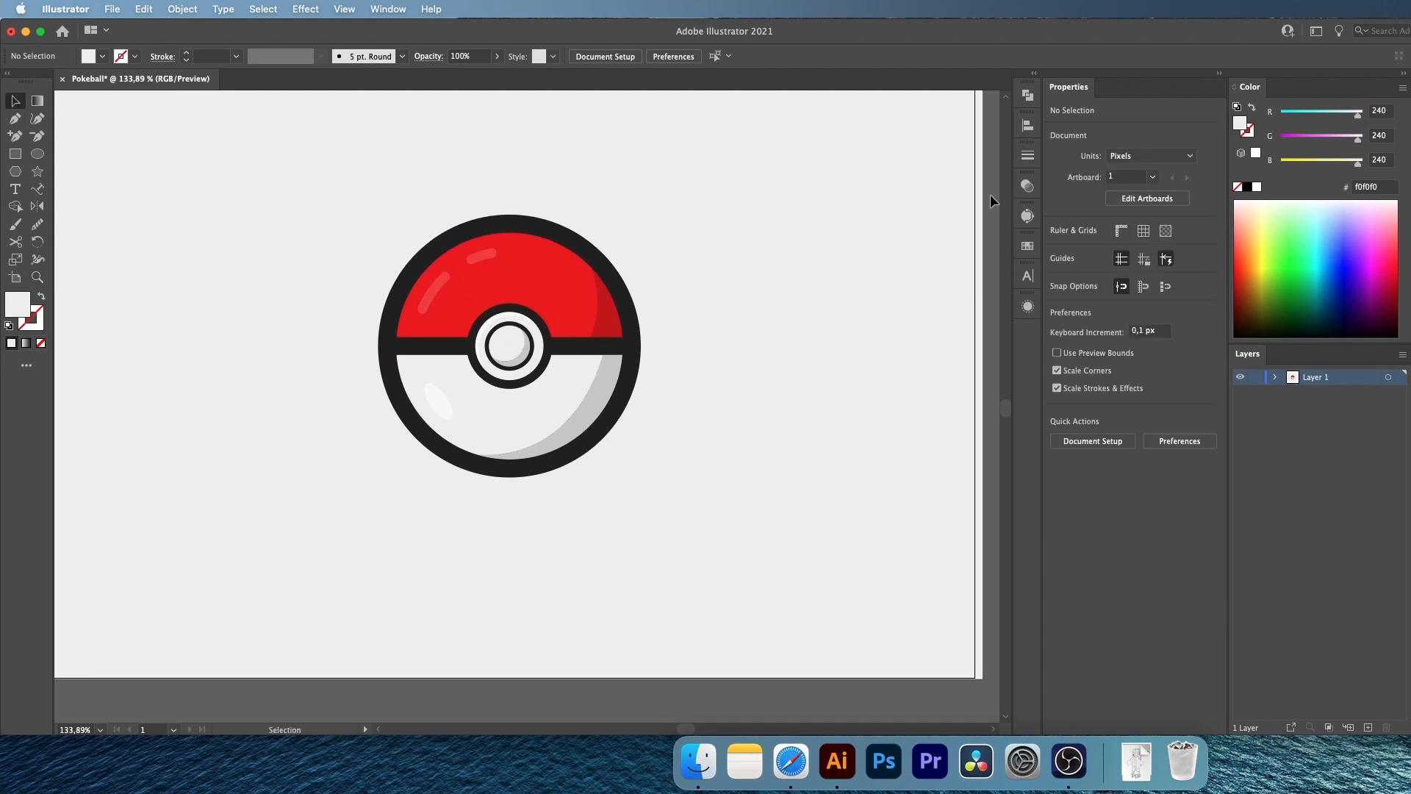